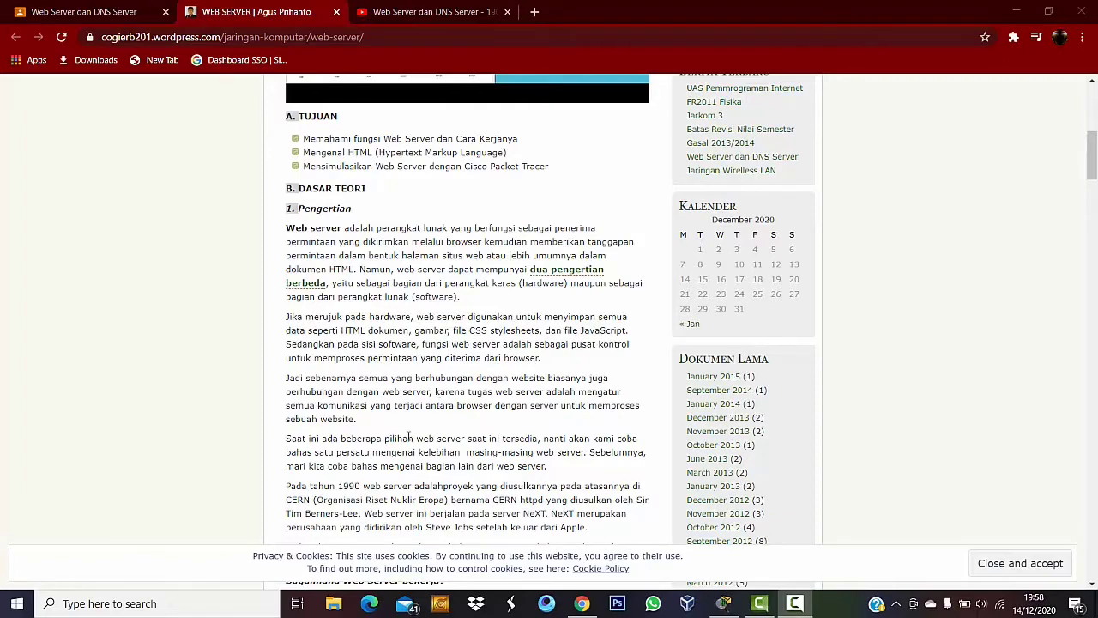
# - Read the web server article's theory on the definition, how a web server works, its functions and the product comparison table
pyautogui.scroll(-5, 409, 436)
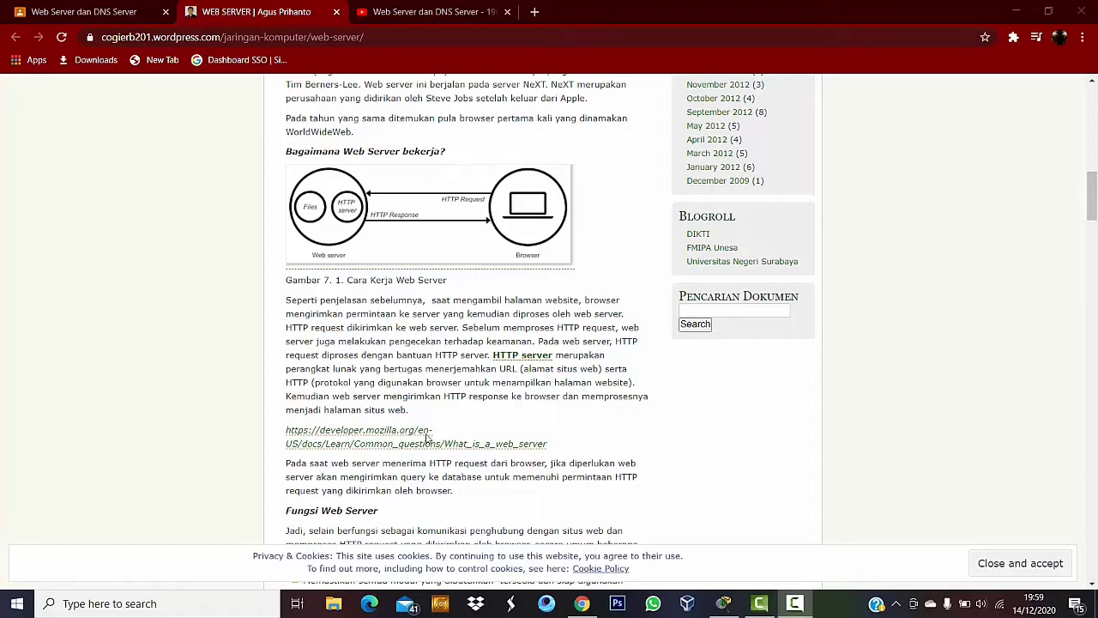
pyautogui.scroll(-4, 402, 422)
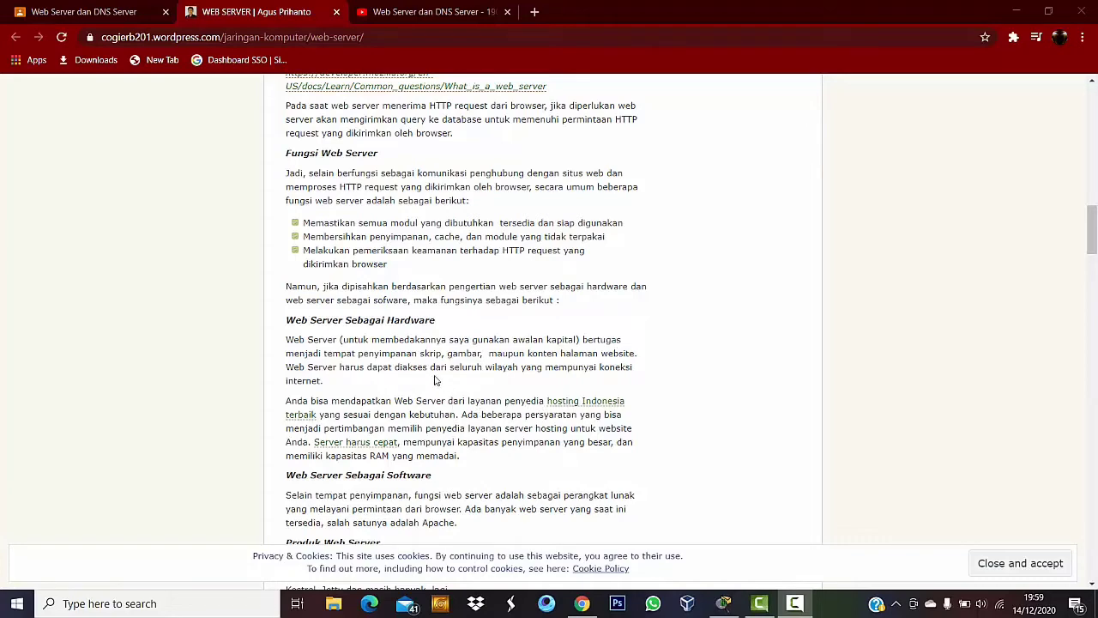
pyautogui.scroll(5, 420, 394)
pyautogui.scroll(2, 435, 391)
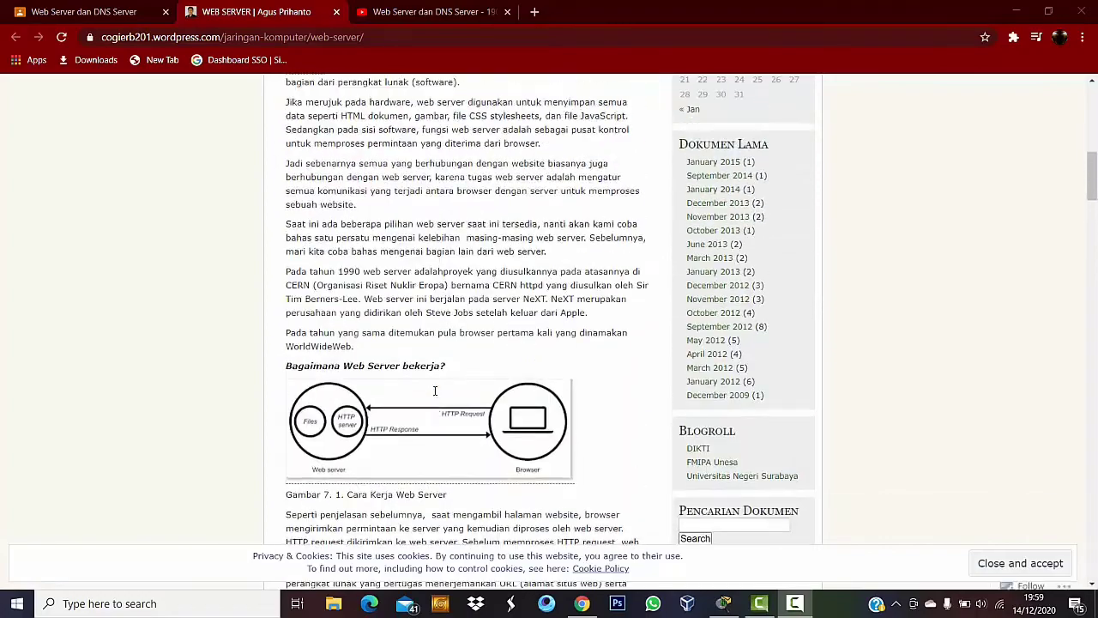
pyautogui.scroll(-6, 431, 429)
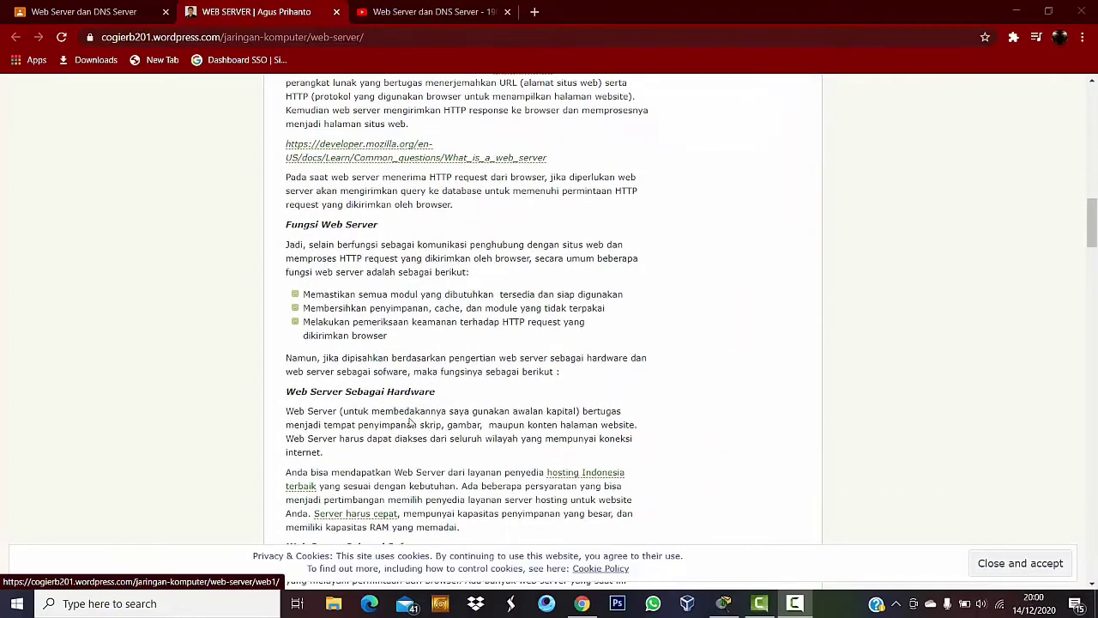
pyautogui.scroll(-2, 412, 422)
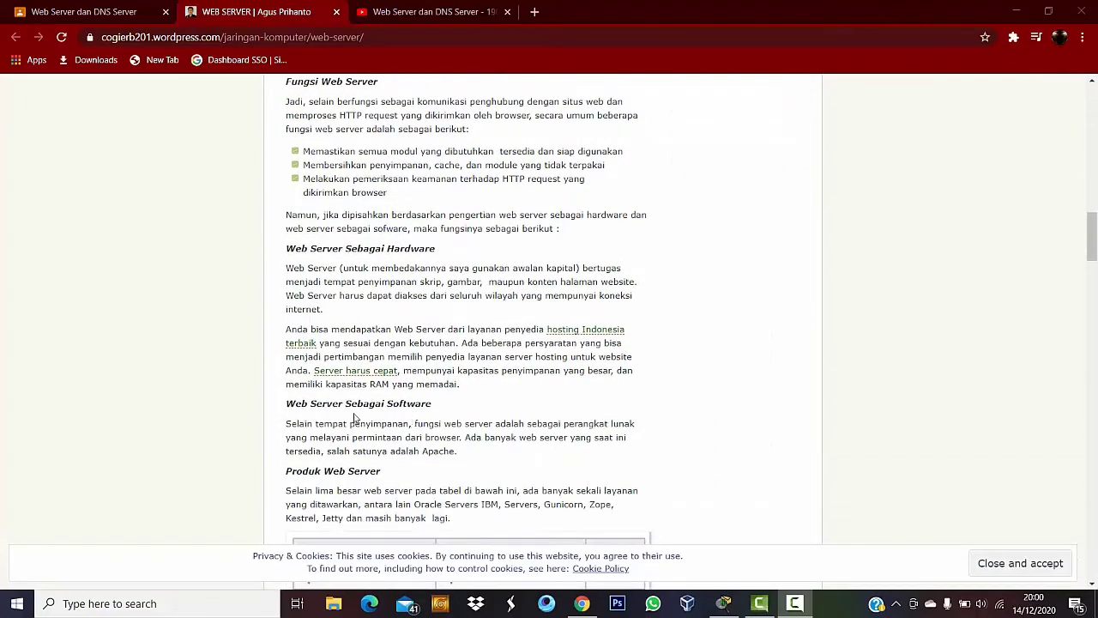
pyautogui.scroll(-3, 355, 418)
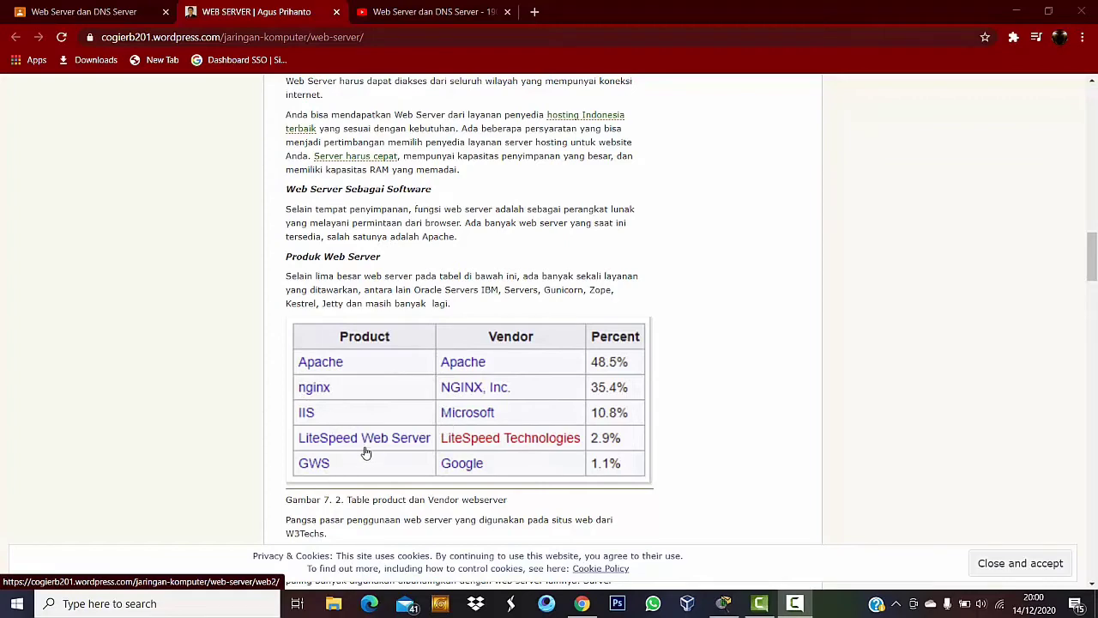
pyautogui.scroll(-1, 366, 452)
pyautogui.scroll(-1, 456, 357)
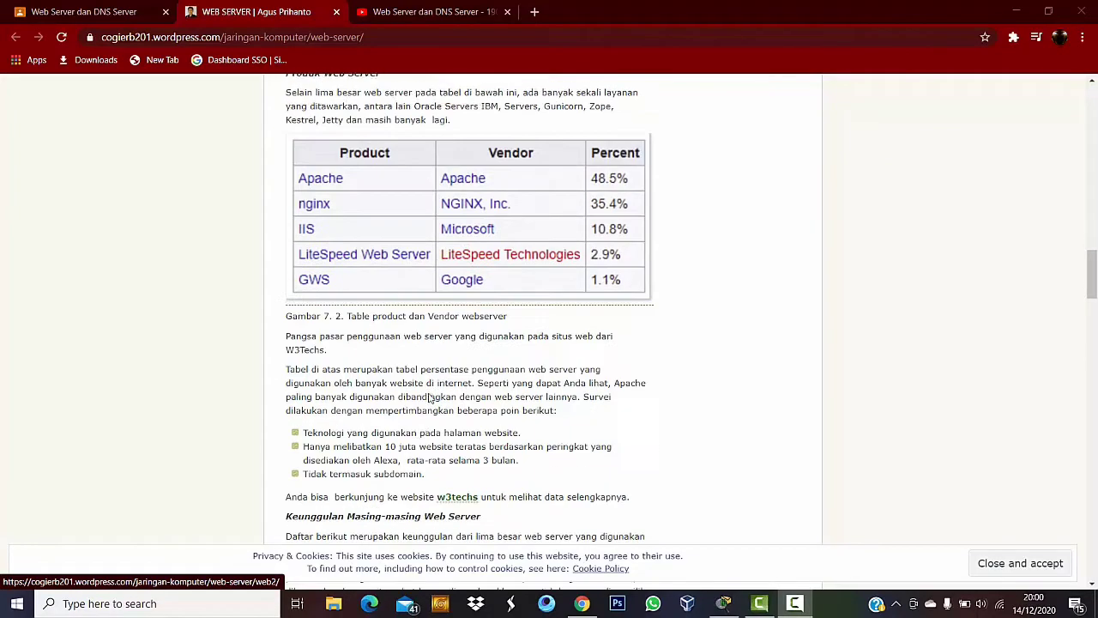
# - Read the article's sections on the advantages of each web server, where to get hosting, HTML, and how HTTP and HTTPS work
pyautogui.scroll(-4, 432, 398)
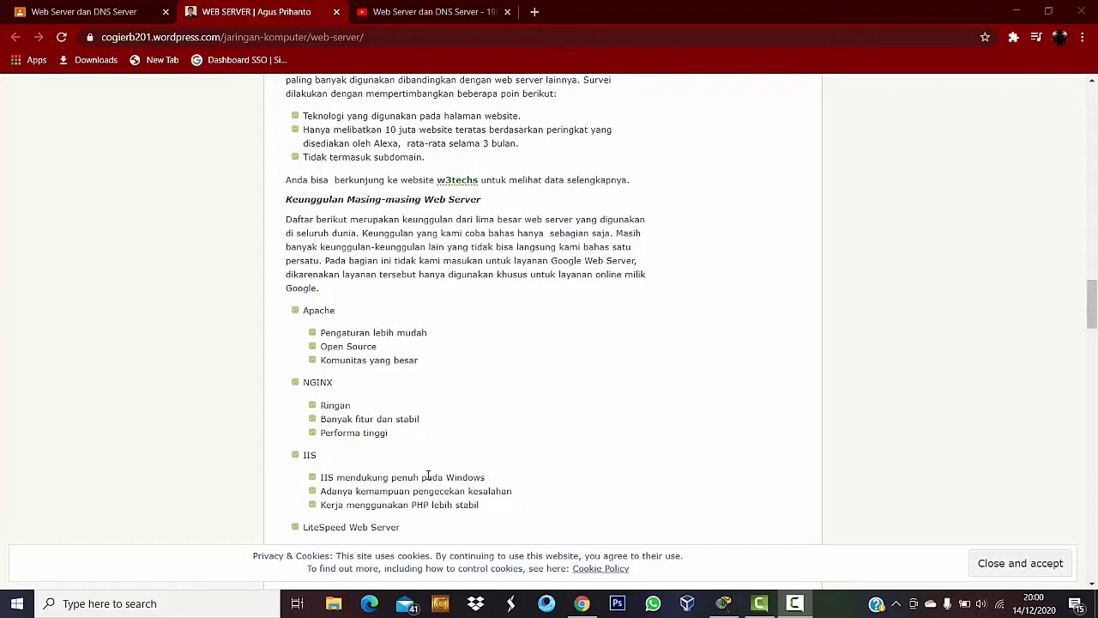
pyautogui.scroll(-2, 428, 474)
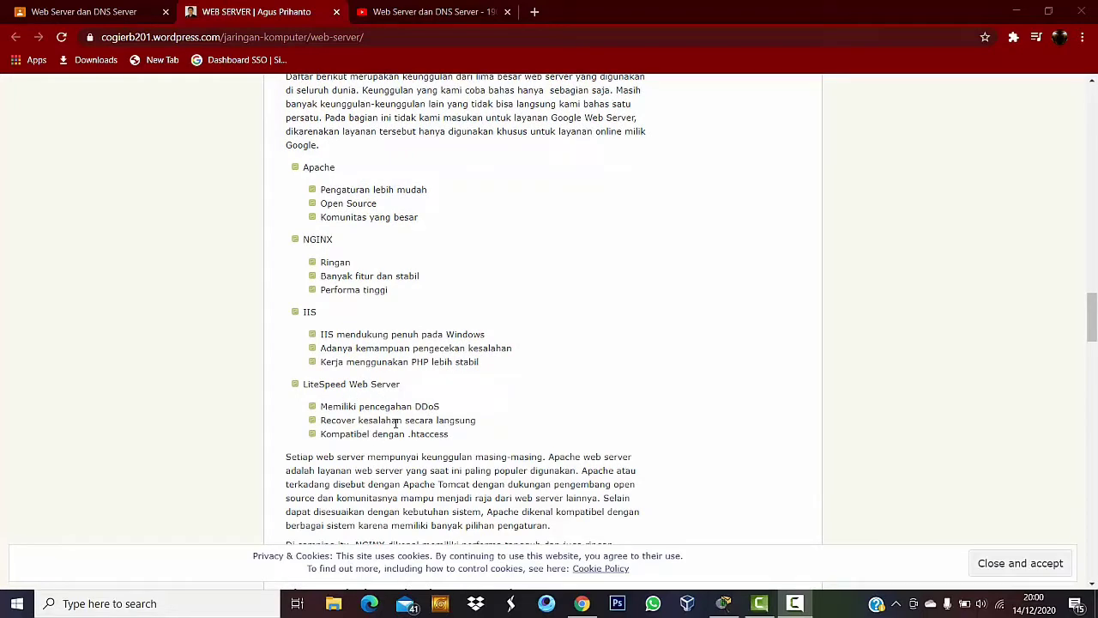
pyautogui.scroll(-1, 392, 451)
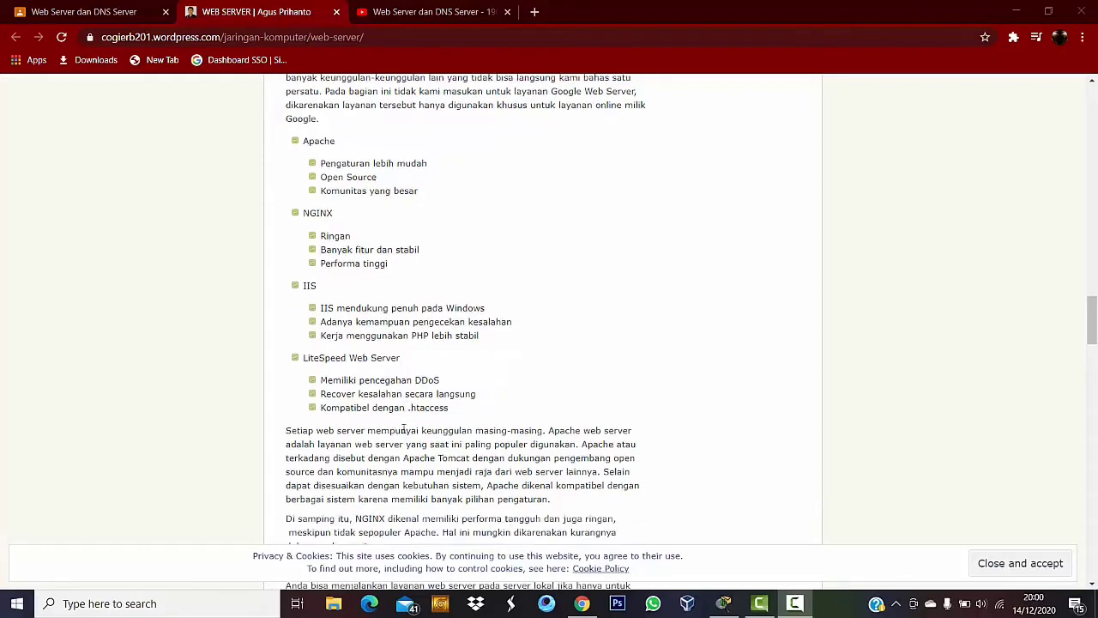
pyautogui.scroll(-2, 403, 429)
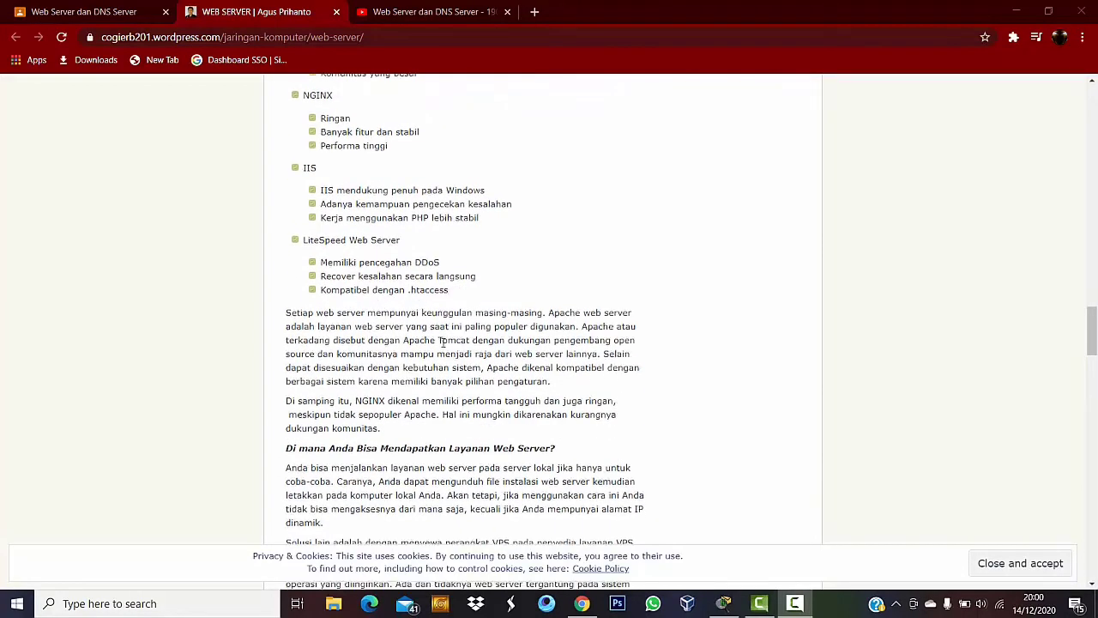
pyautogui.scroll(-2, 443, 342)
pyautogui.scroll(-2, 435, 351)
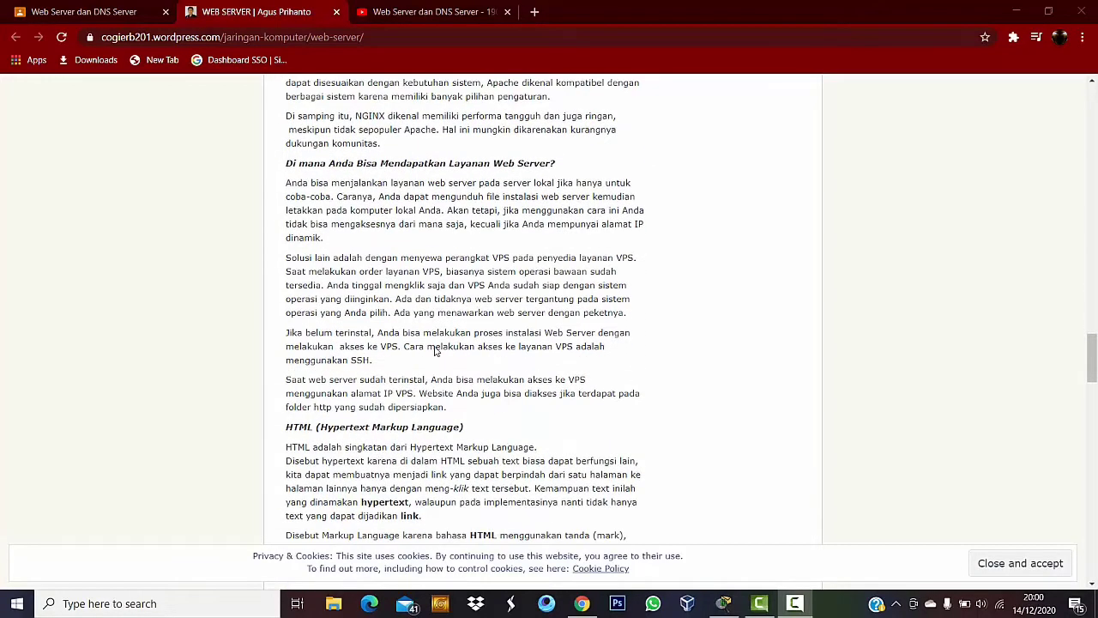
pyautogui.scroll(-4, 457, 373)
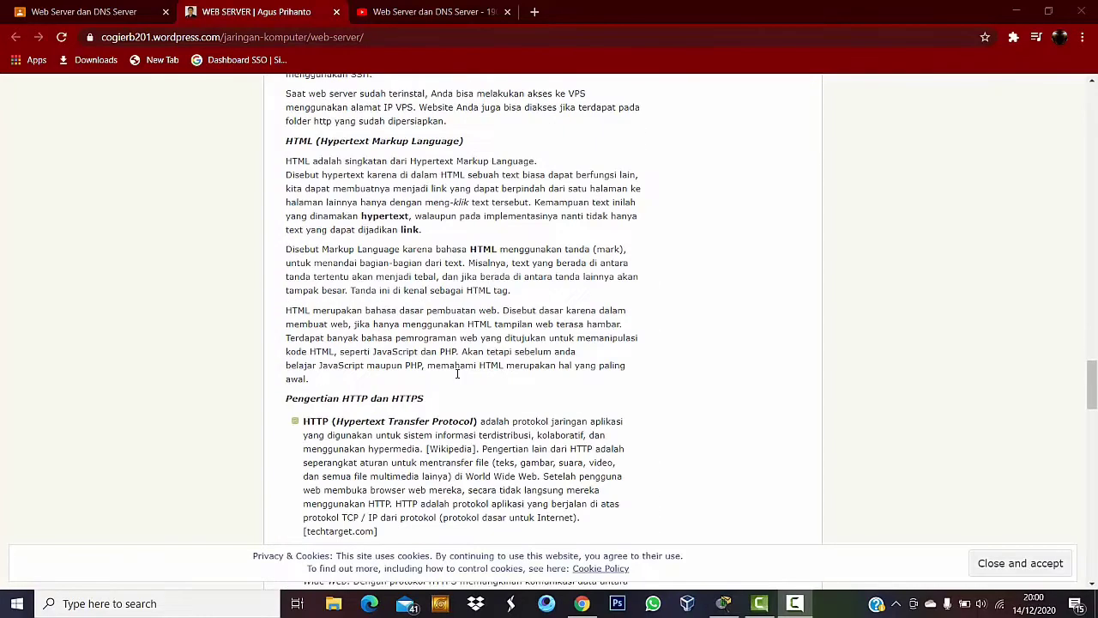
pyautogui.scroll(-1, 457, 373)
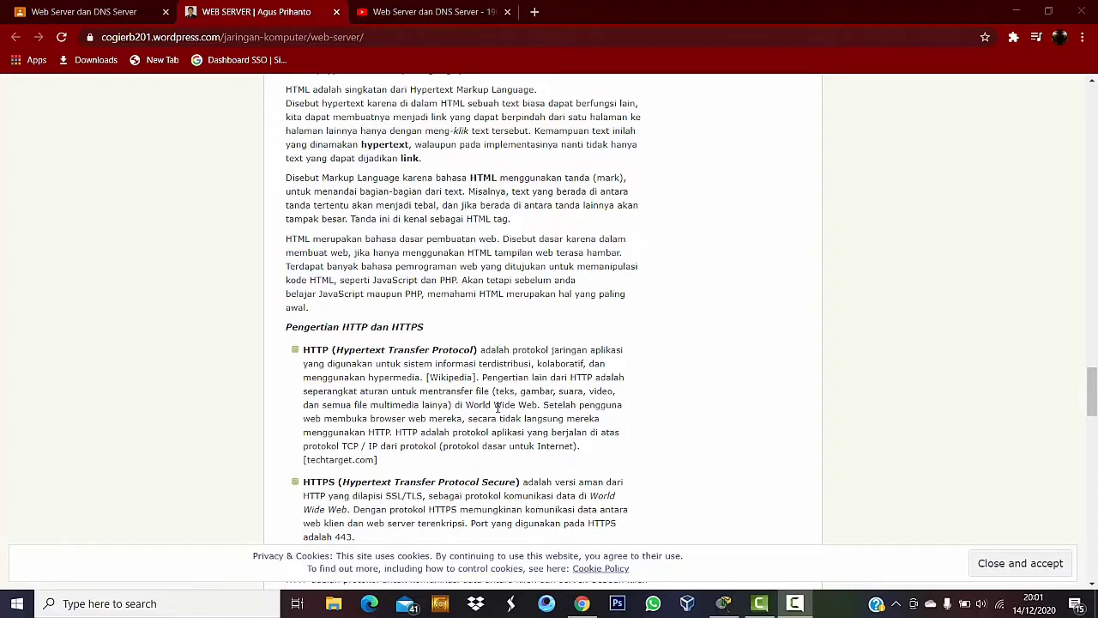
pyautogui.scroll(-2, 515, 412)
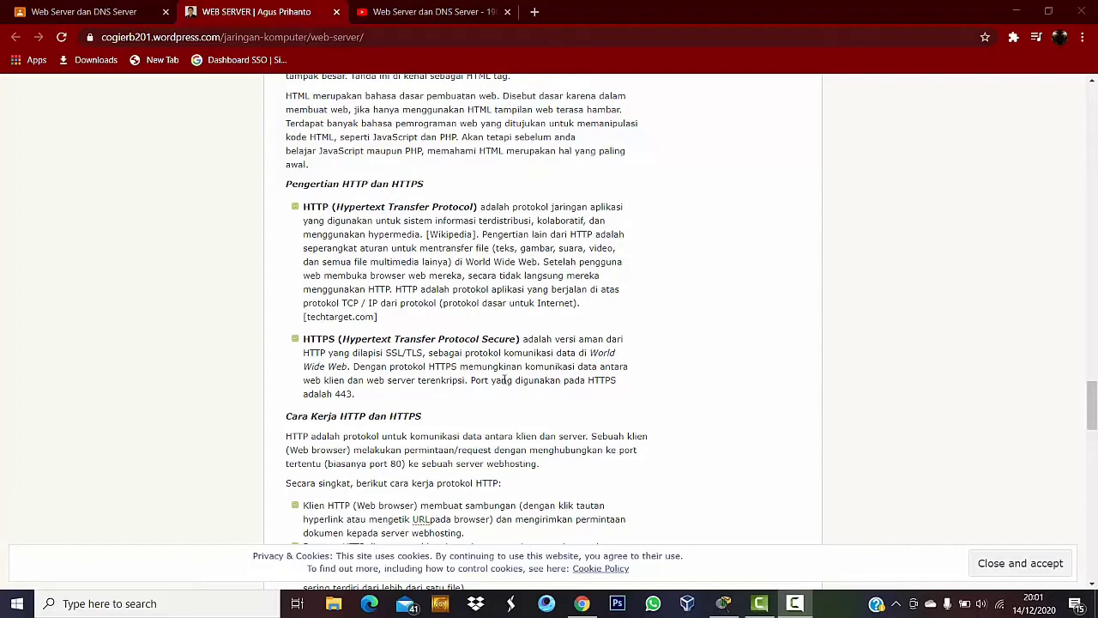
pyautogui.scroll(-3, 403, 354)
pyautogui.scroll(-3, 402, 342)
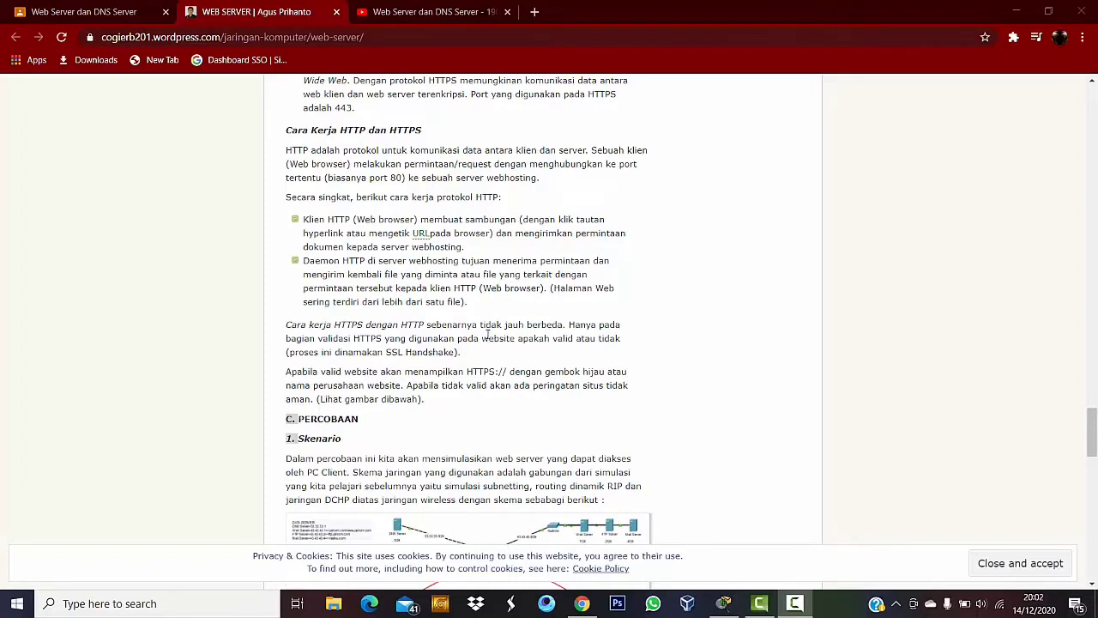
# - Review the experiment's network scheme, the index.html editing steps, the browser test on PC1 and the assignment in the article
pyautogui.scroll(-3, 390, 335)
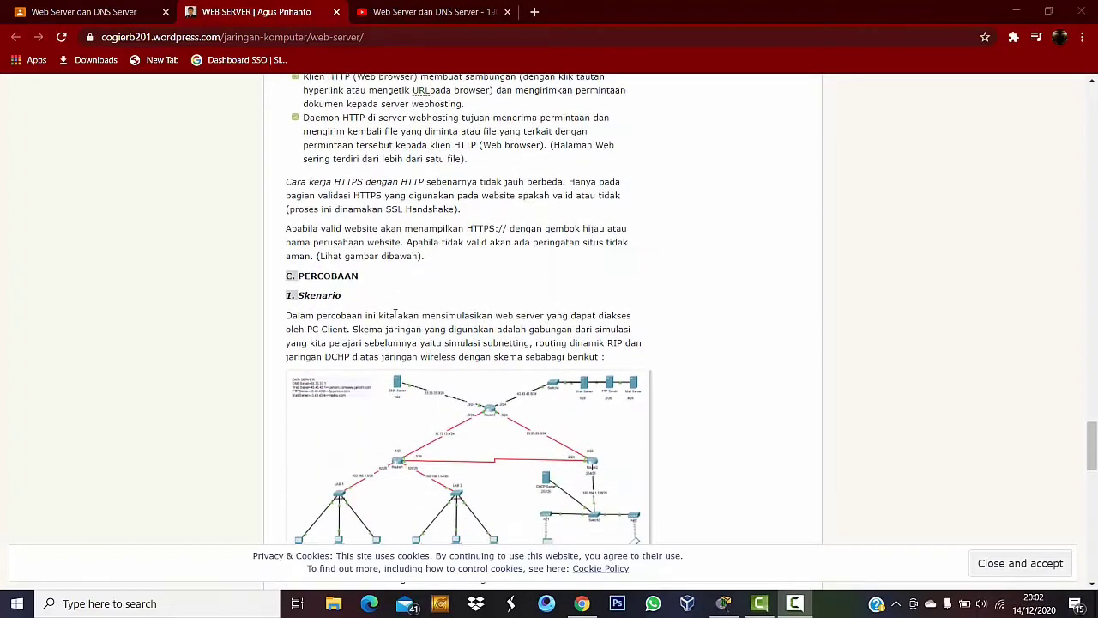
pyautogui.scroll(-2, 397, 307)
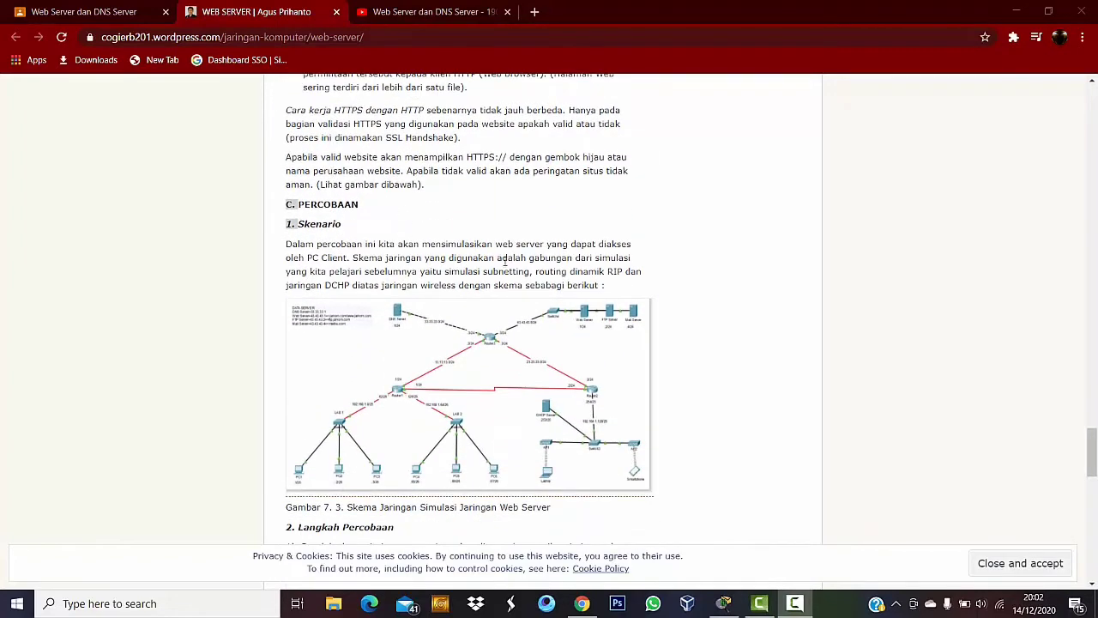
pyautogui.scroll(-7, 506, 260)
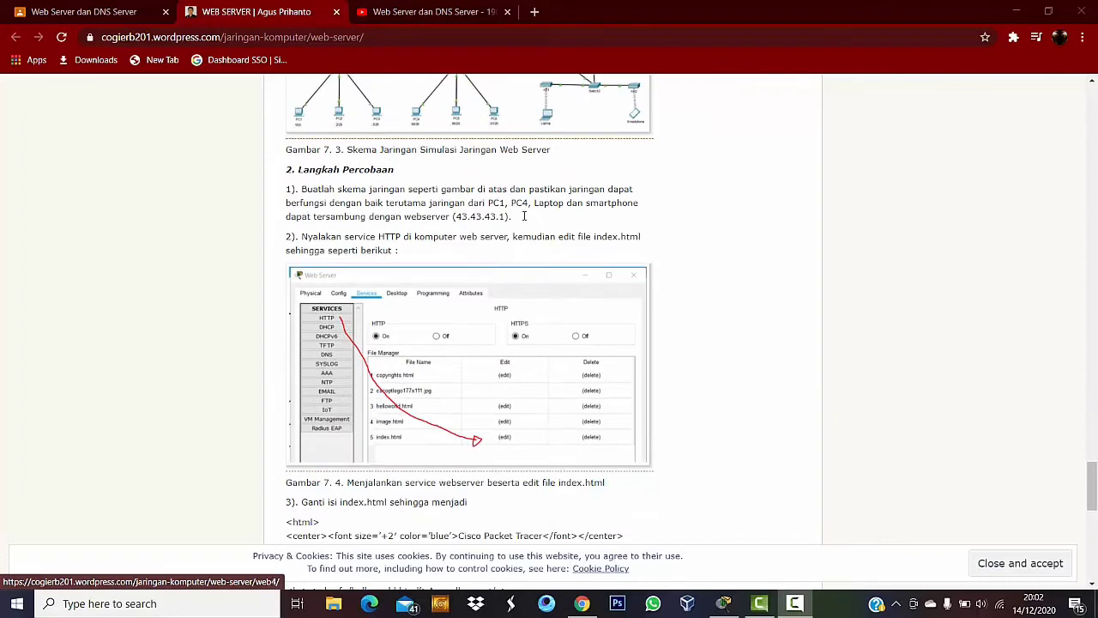
pyautogui.scroll(5, 549, 257)
pyautogui.scroll(-4, 485, 370)
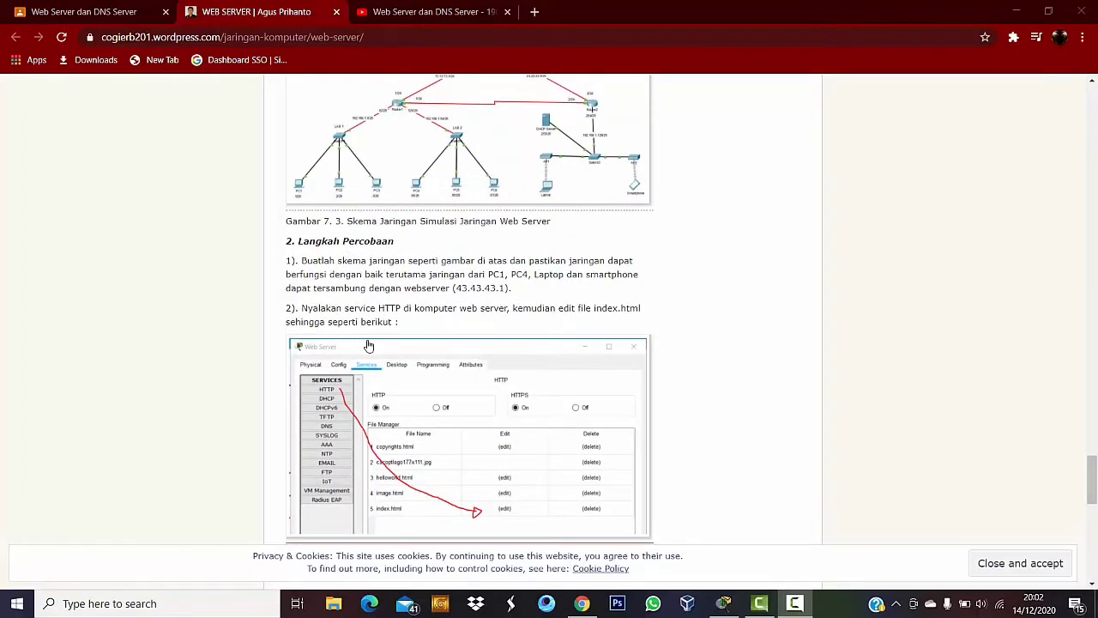
pyautogui.scroll(-3, 349, 350)
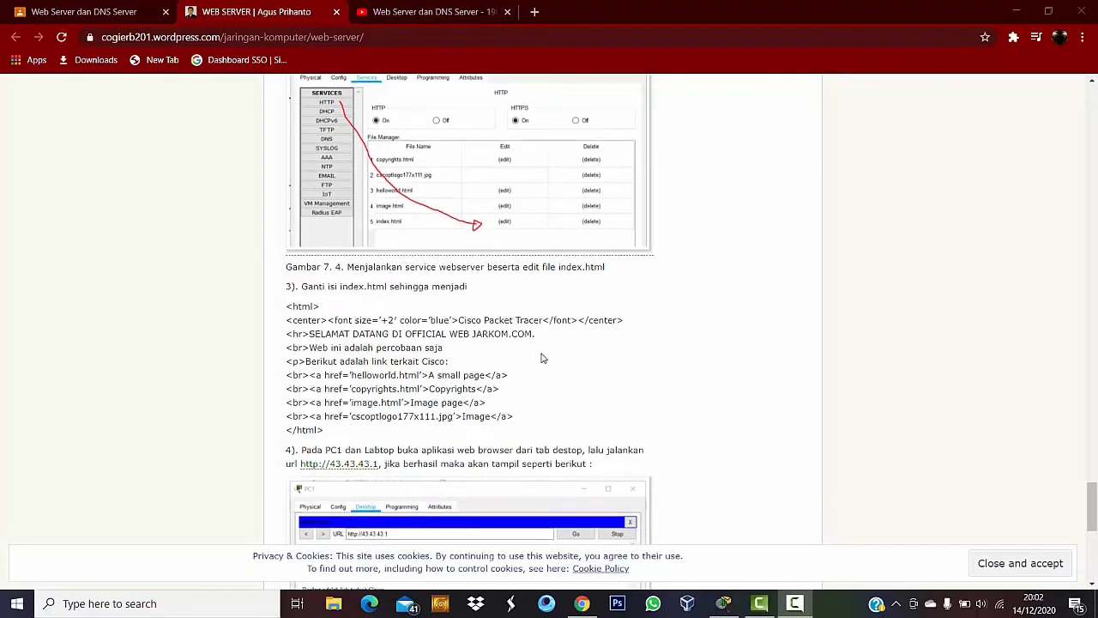
pyautogui.scroll(-3, 536, 352)
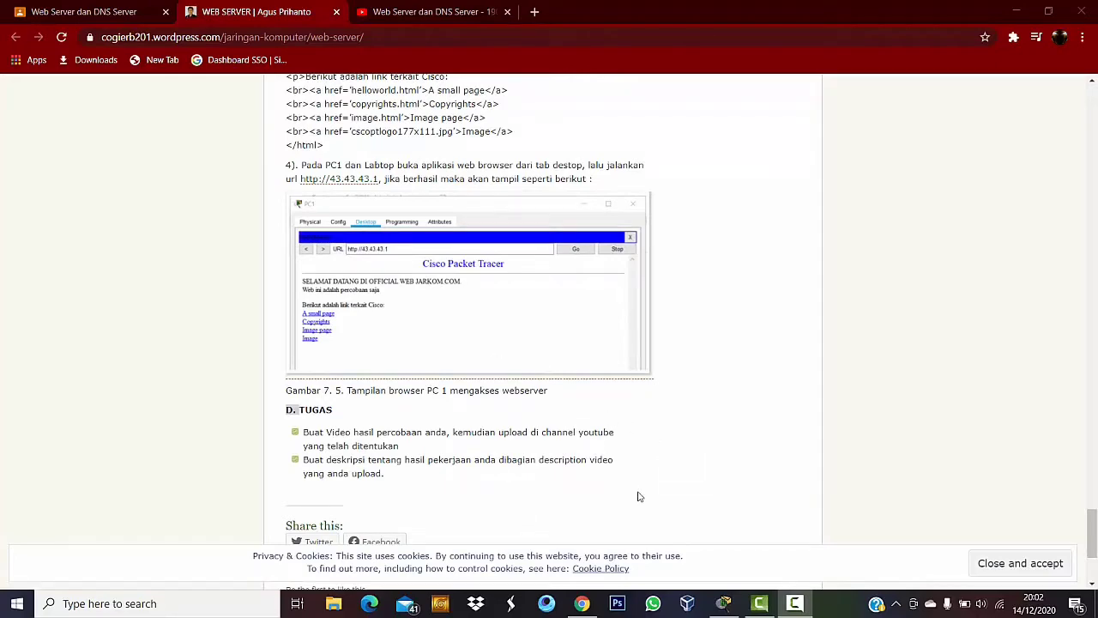
# - Switch to Cisco Packet Tracer and check the IP configuration of PC 1
pyautogui.click(725, 603)
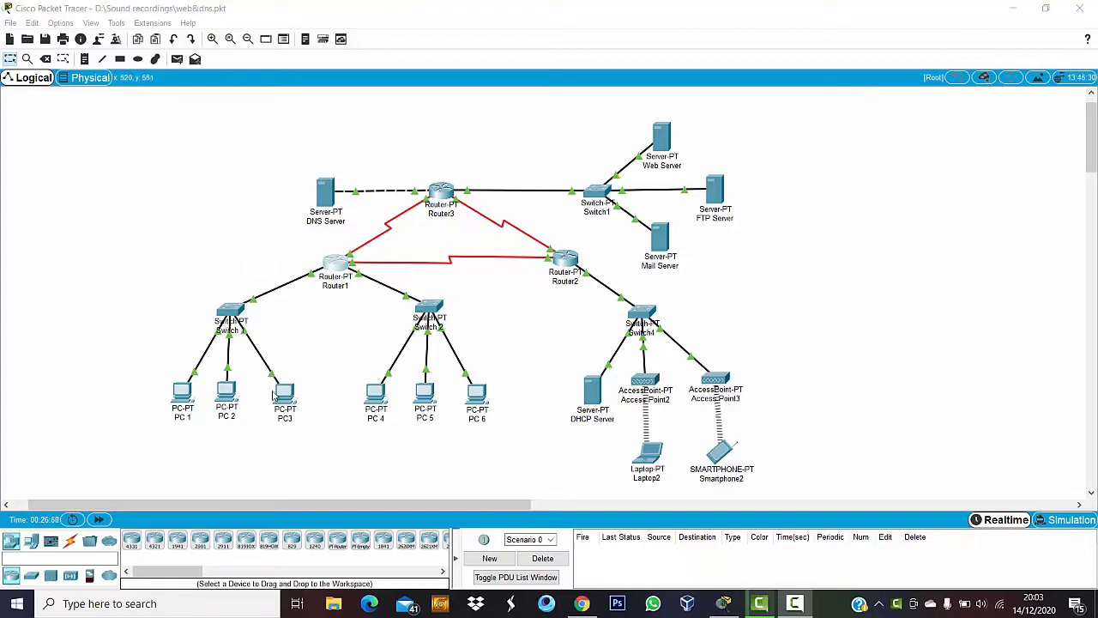
pyautogui.moveTo(273, 394); pyautogui.dragTo(268, 388)
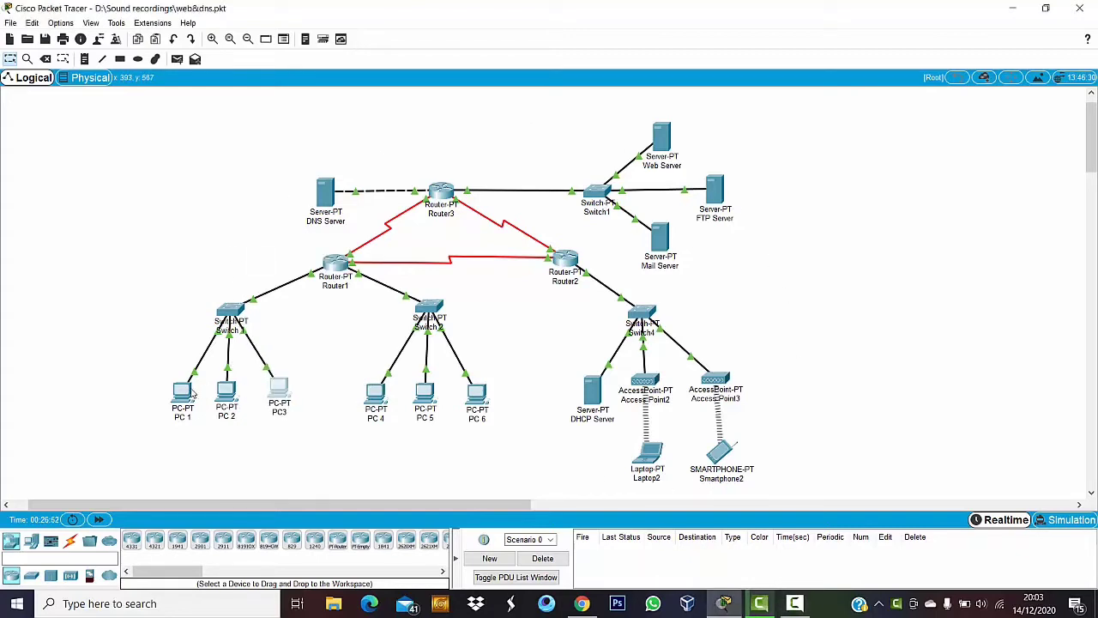
pyautogui.click(191, 393)
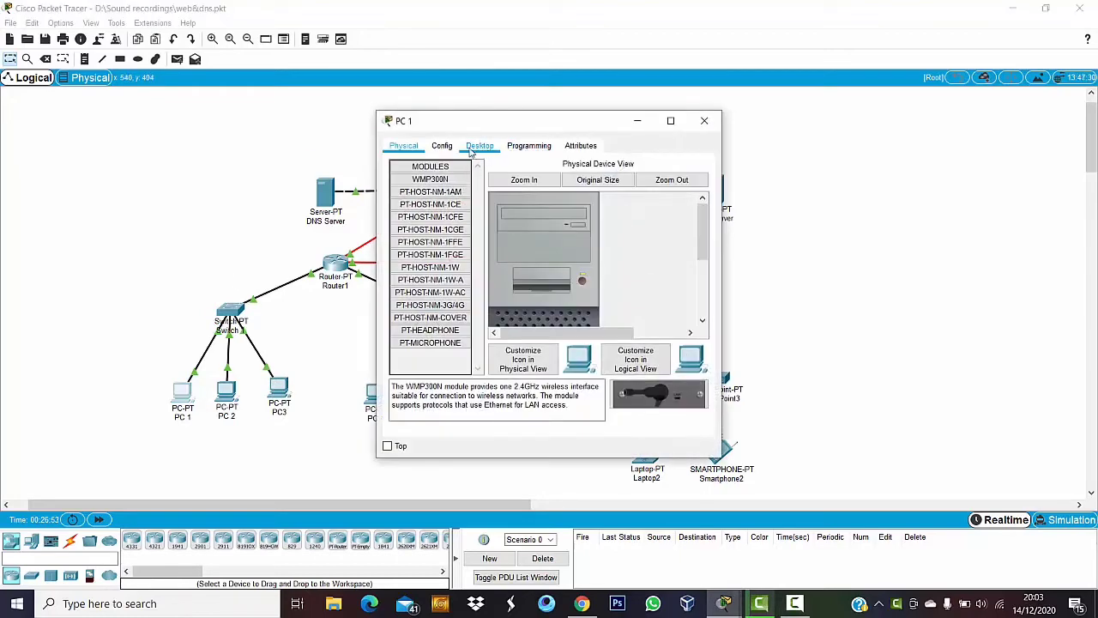
pyautogui.click(471, 151)
pyautogui.click(429, 202)
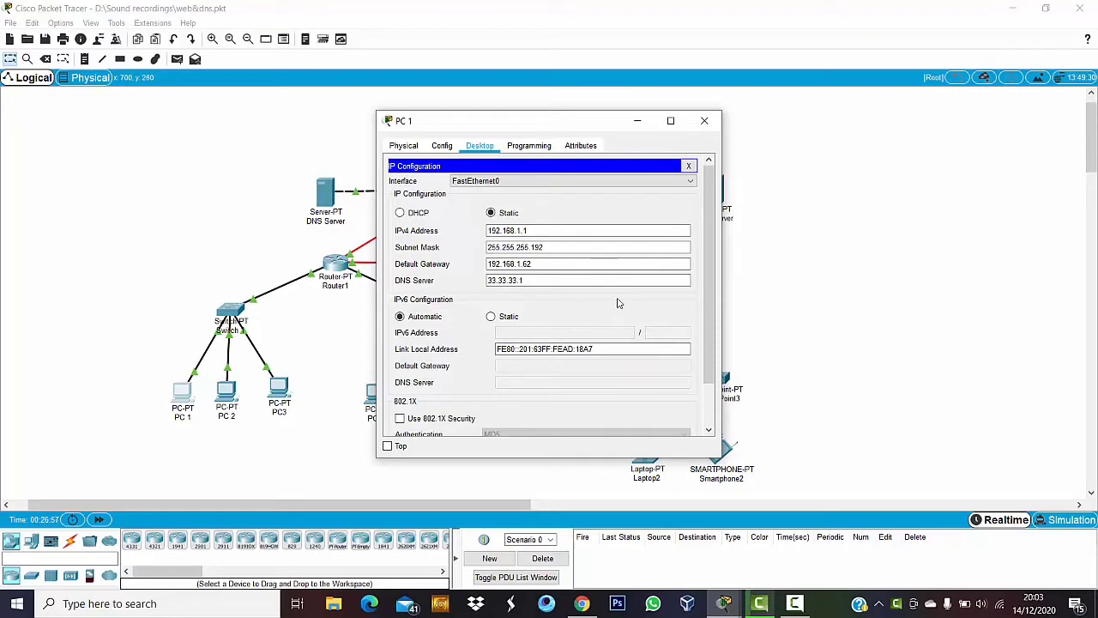
pyautogui.moveTo(590, 119); pyautogui.dragTo(380, 89)
pyautogui.click(495, 90)
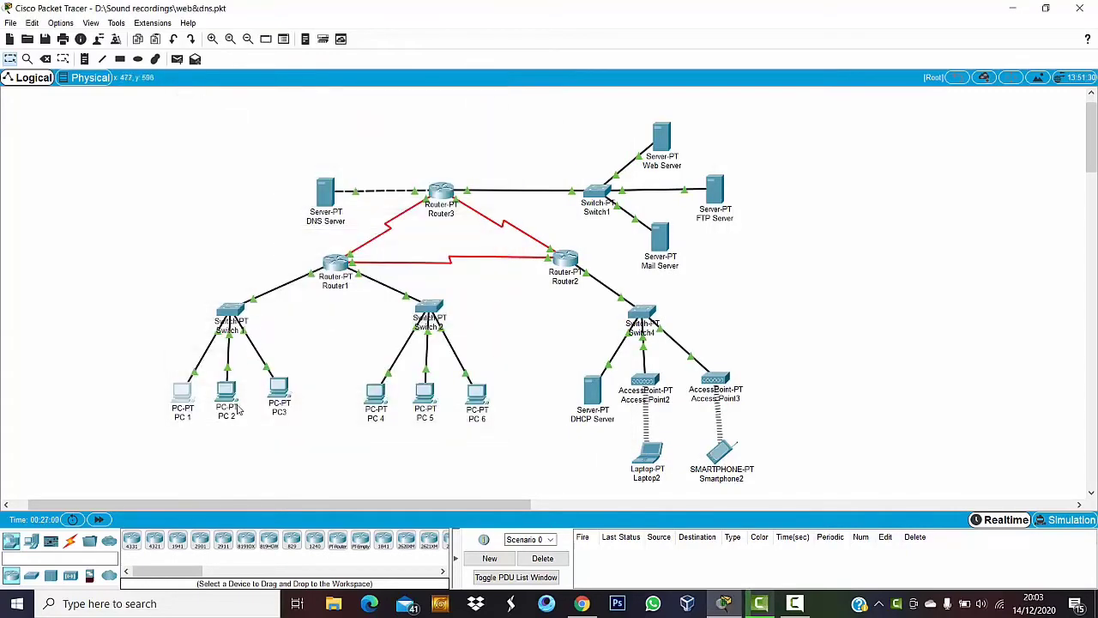
# - Check the IP configuration of PC 4, including its gateway and DNS server
pyautogui.click(376, 396)
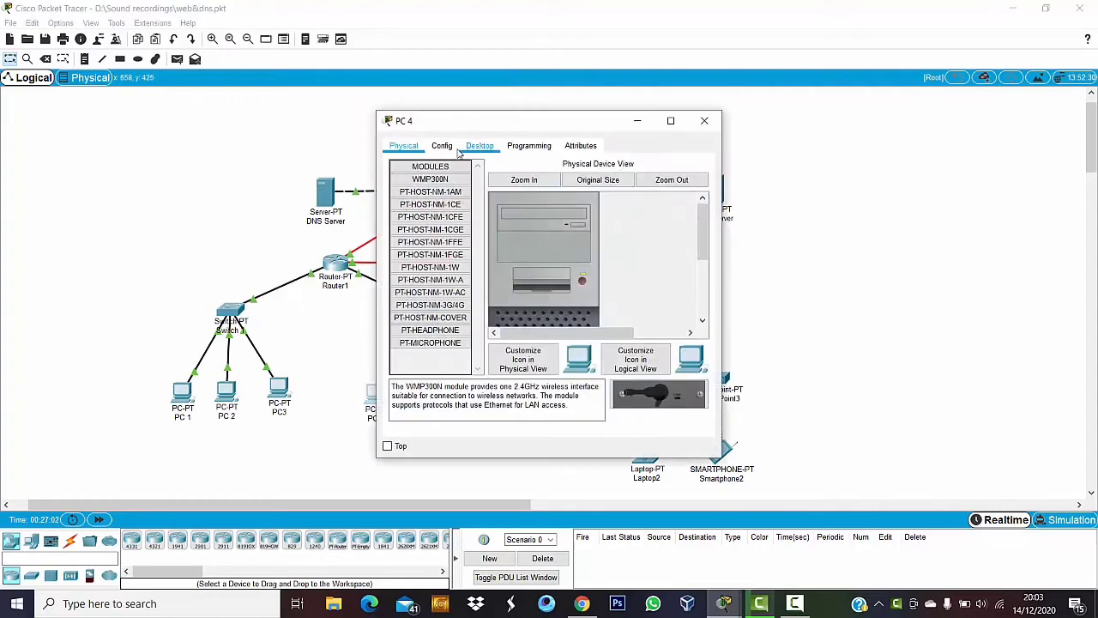
pyautogui.click(479, 146)
pyautogui.click(429, 189)
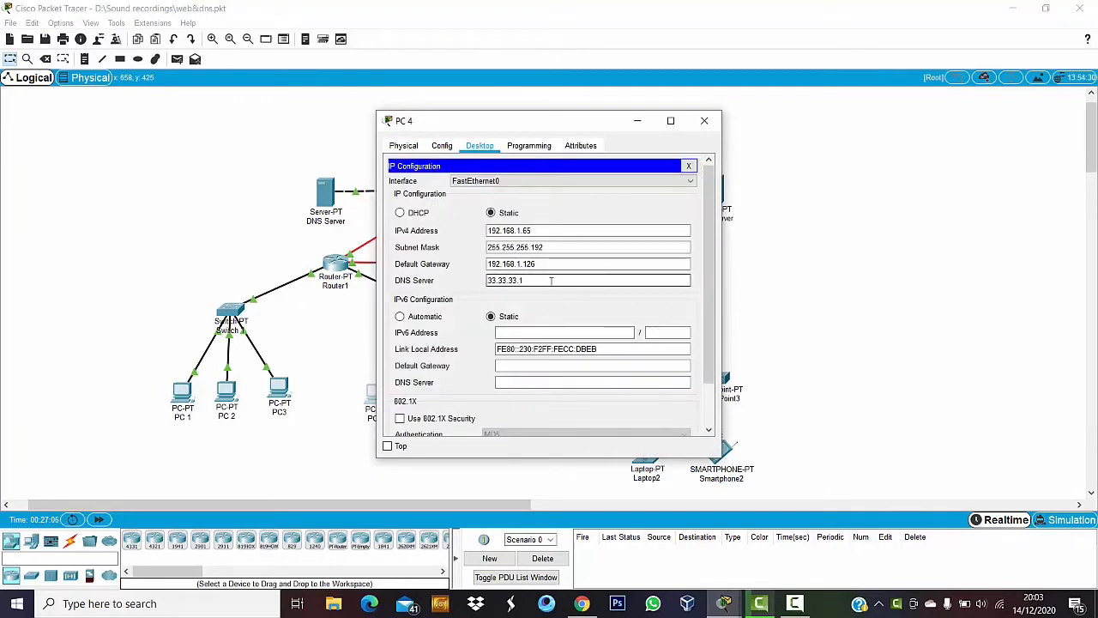
pyautogui.click(704, 120)
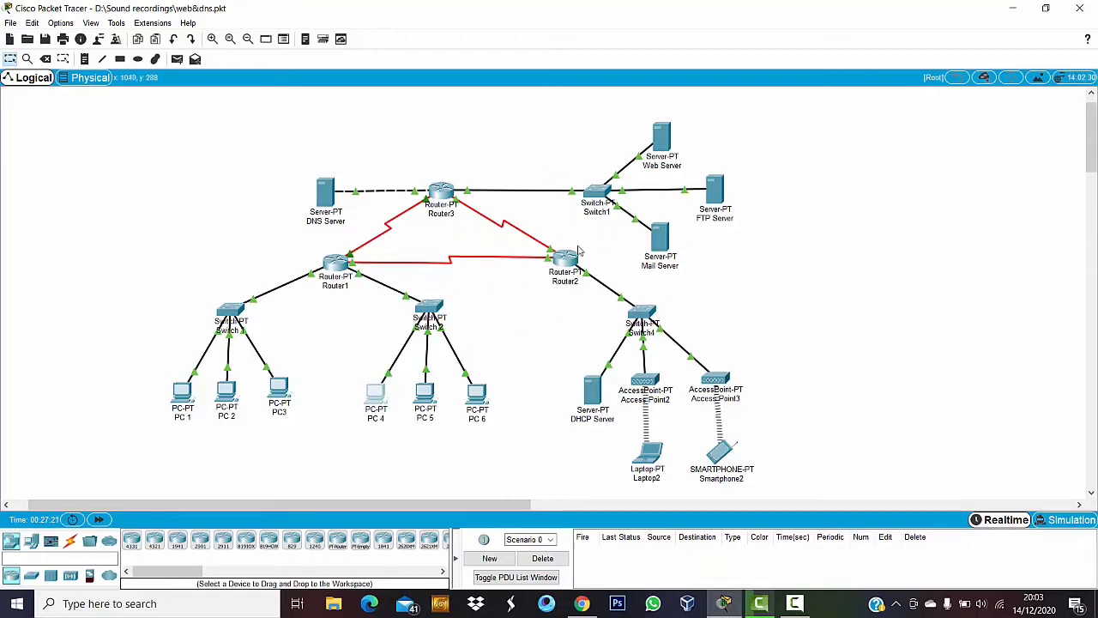
pyautogui.moveTo(553, 256); pyautogui.dragTo(551, 256)
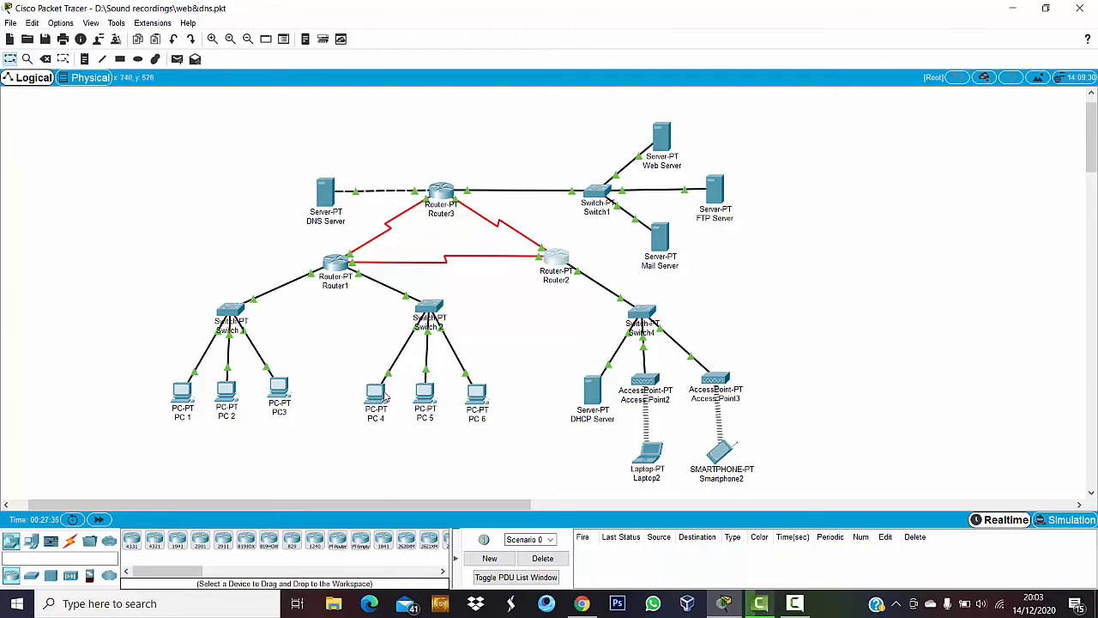
# - Check the wireless IP configuration of Laptop2
pyautogui.click(651, 455)
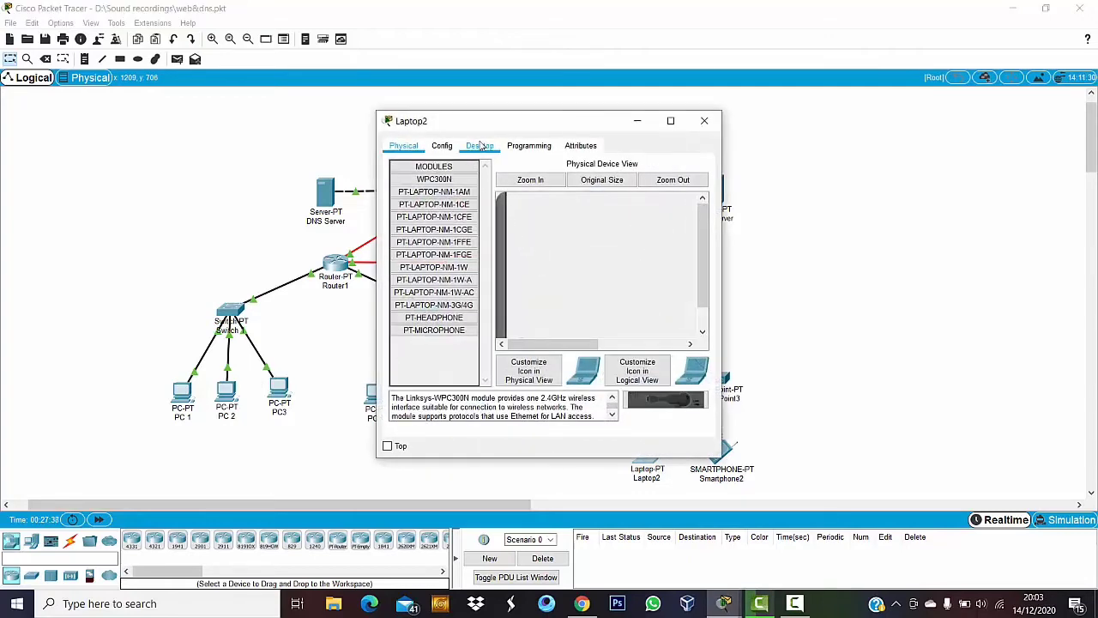
pyautogui.click(481, 146)
pyautogui.click(420, 194)
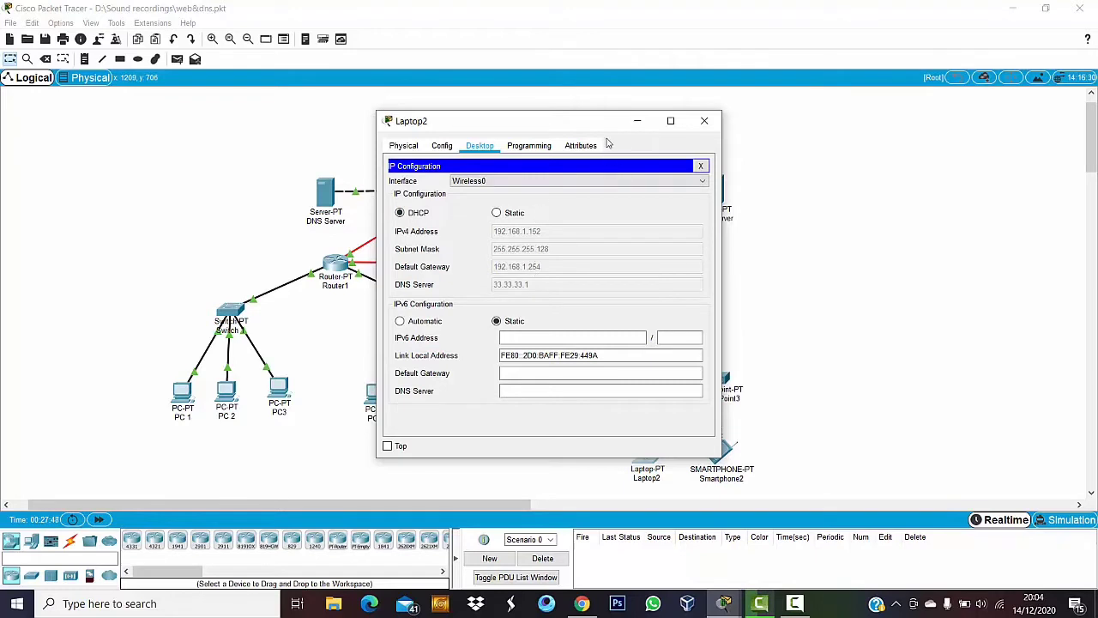
pyautogui.click(705, 121)
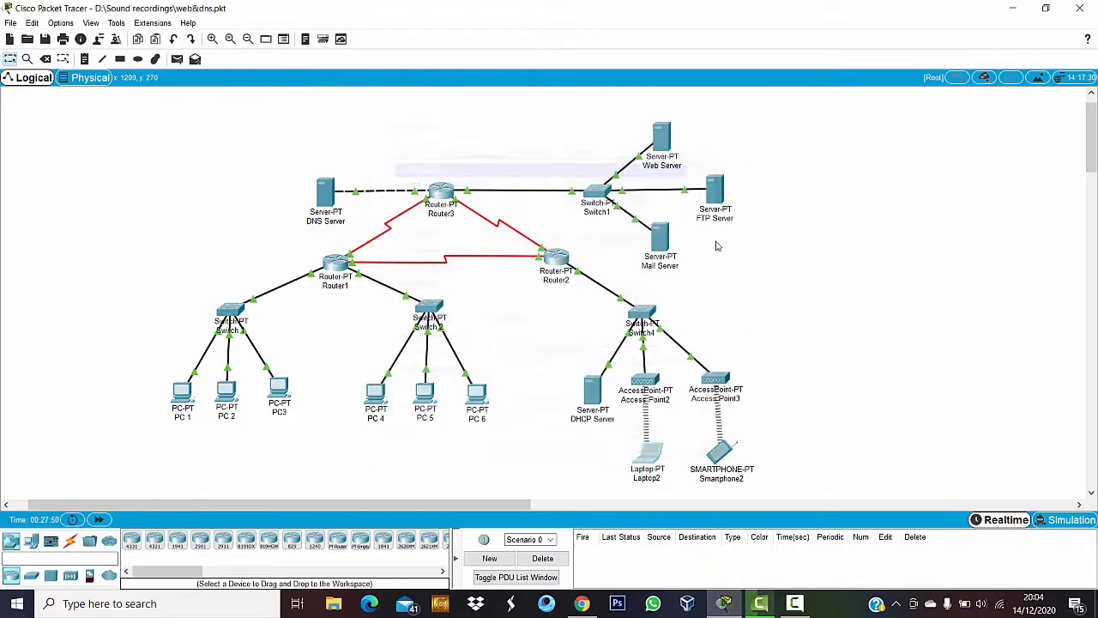
# - Check the wireless IP configuration of Smartphone2, including its gateway and DNS server
pyautogui.click(719, 452)
pyautogui.click(494, 151)
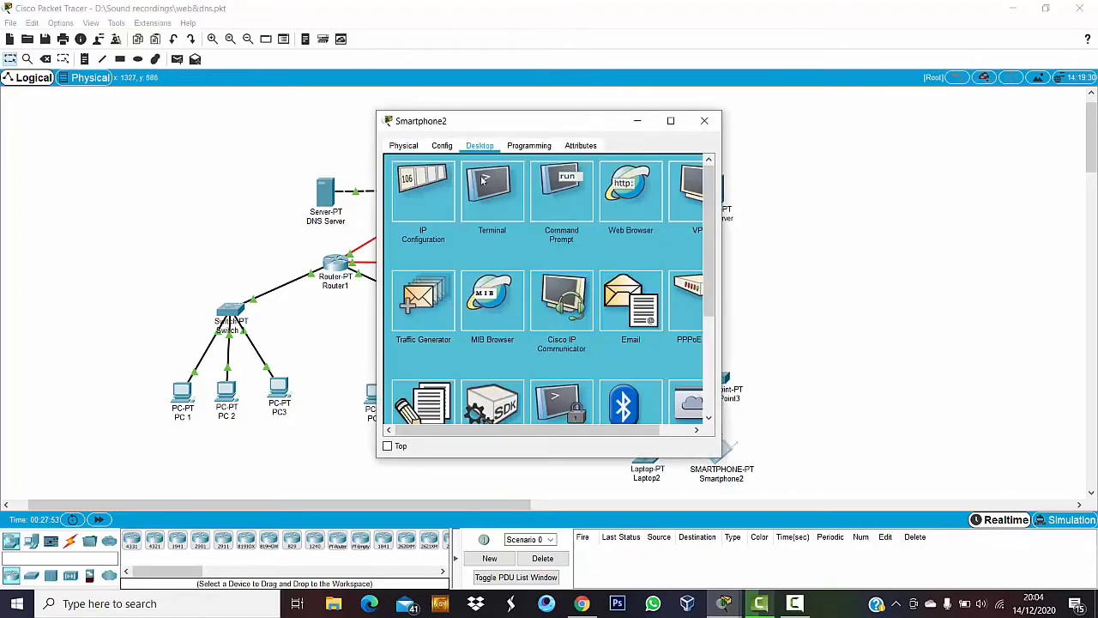
pyautogui.click(429, 201)
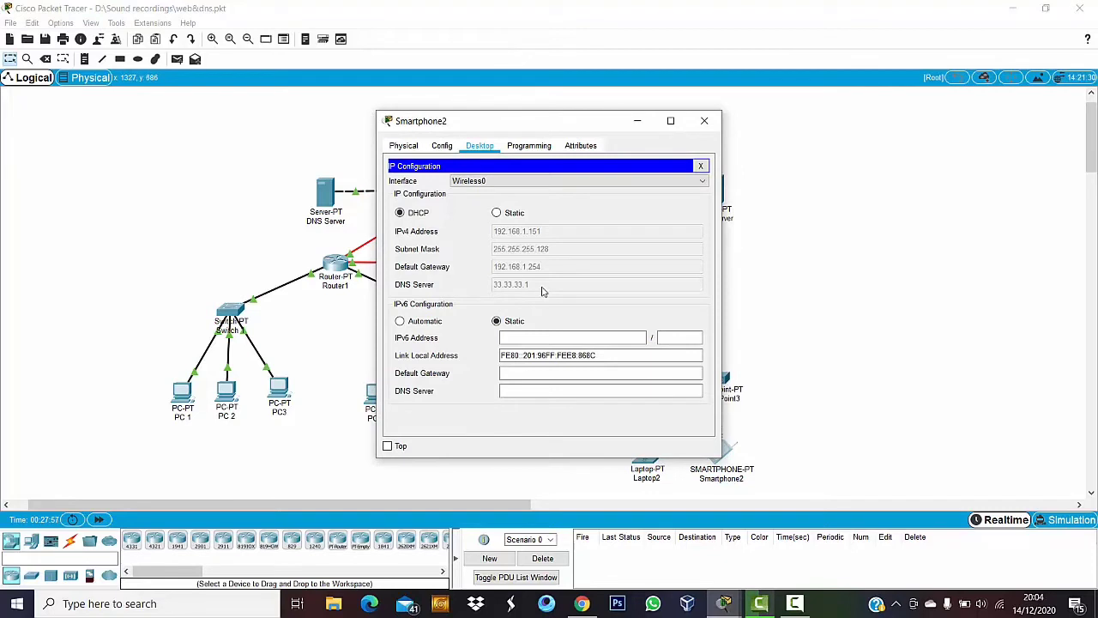
pyautogui.moveTo(581, 120); pyautogui.dragTo(441, 121)
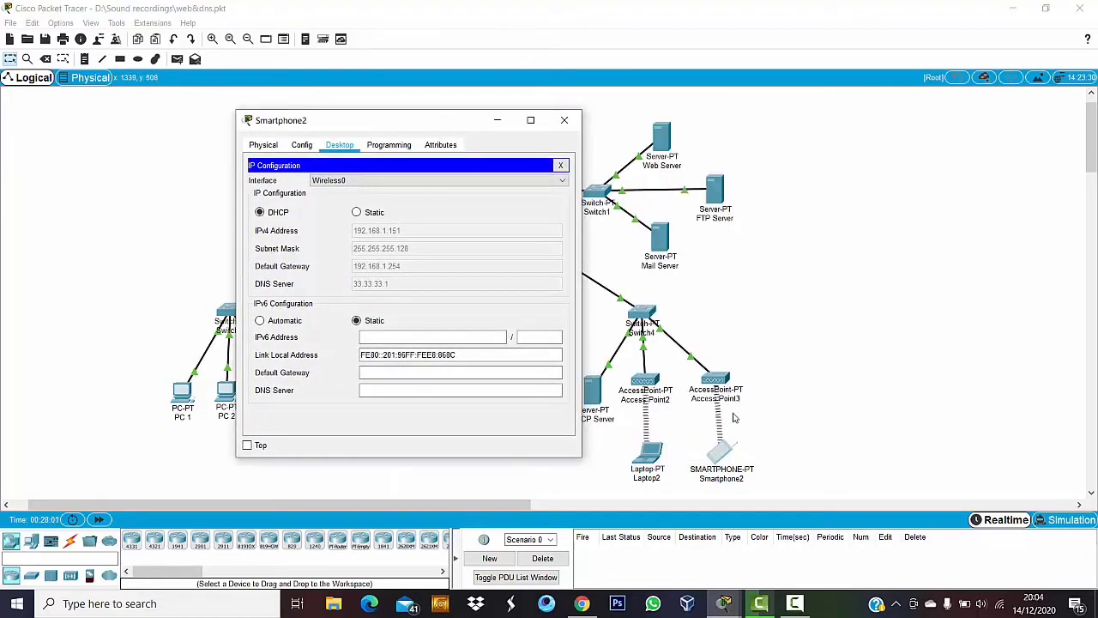
pyautogui.click(567, 119)
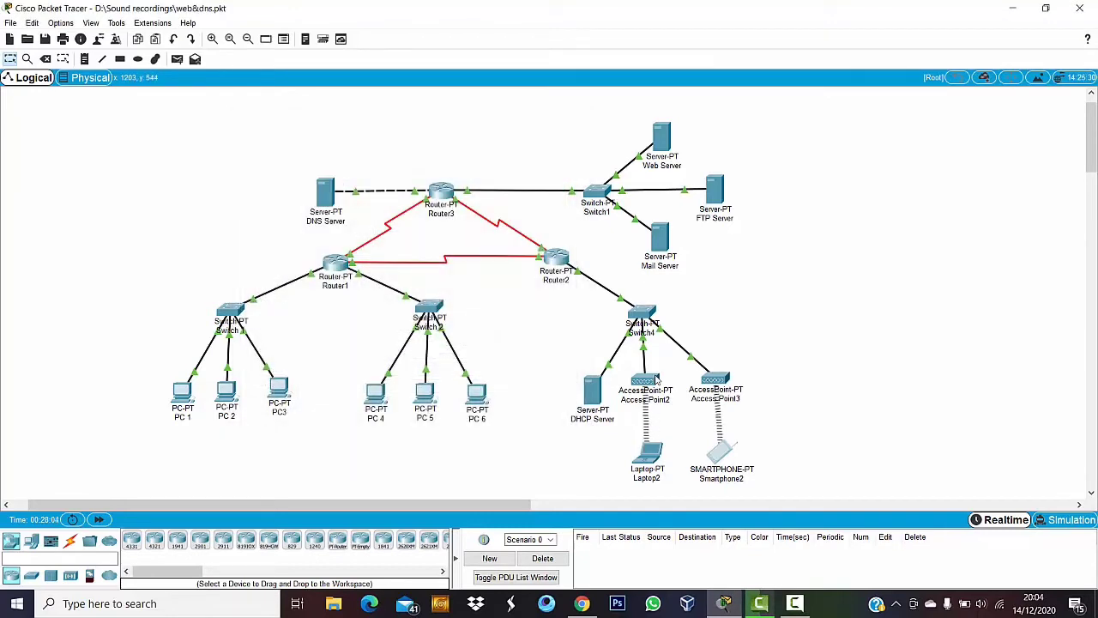
pyautogui.moveTo(657, 380)
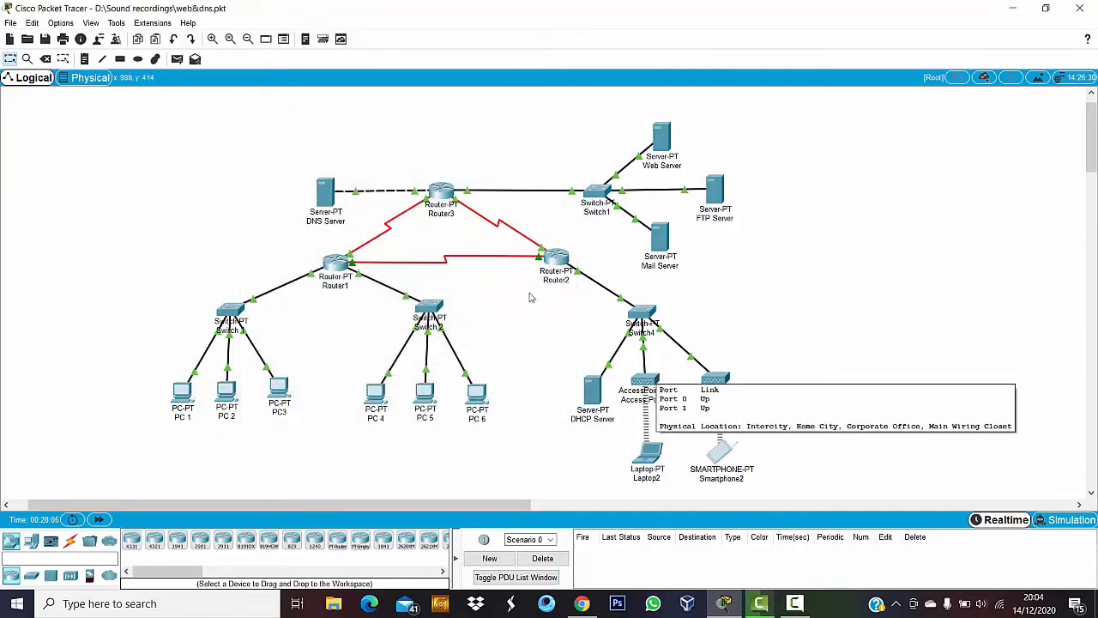
# - Review the Web Server's HTTP, DHCP, DHCPv6, TFTP and DNS service settings
pyautogui.click(660, 138)
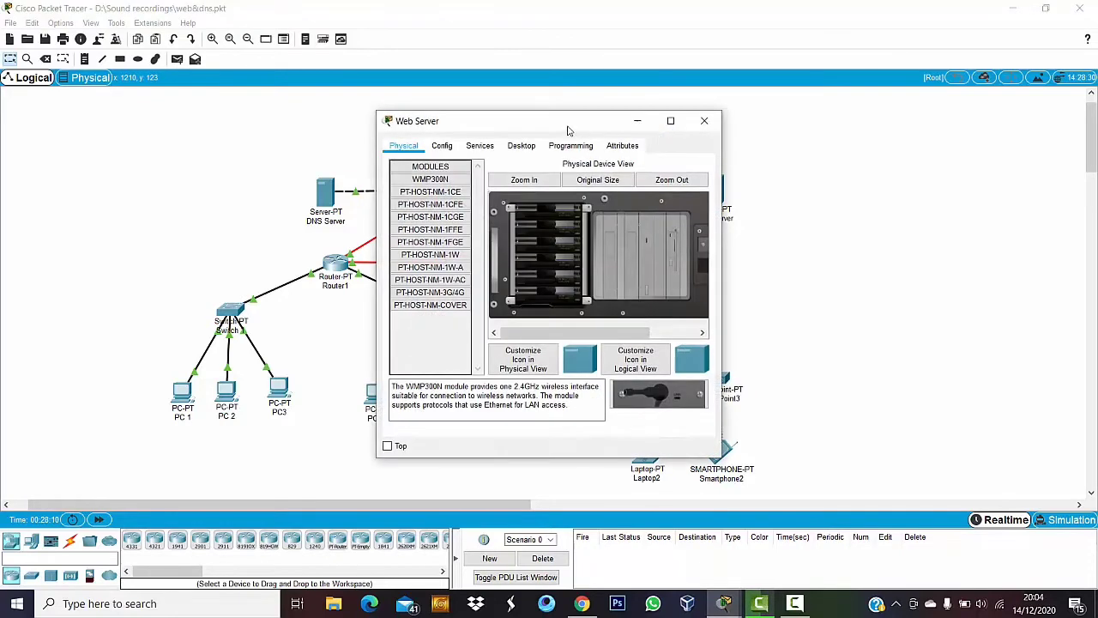
pyautogui.click(443, 144)
pyautogui.click(467, 147)
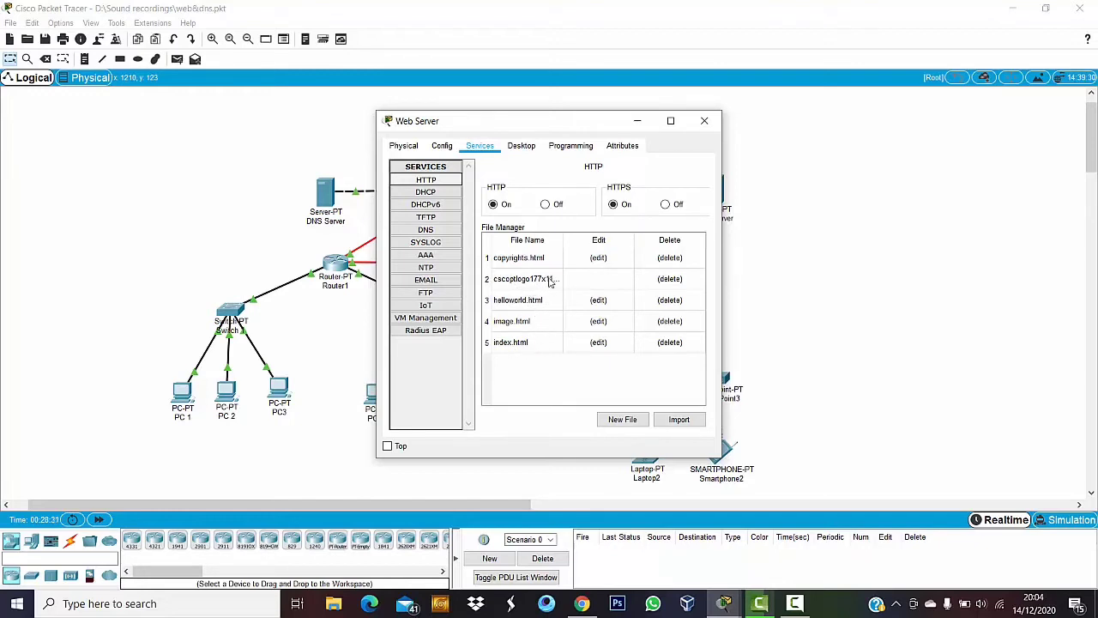
pyautogui.click(418, 192)
pyautogui.click(415, 205)
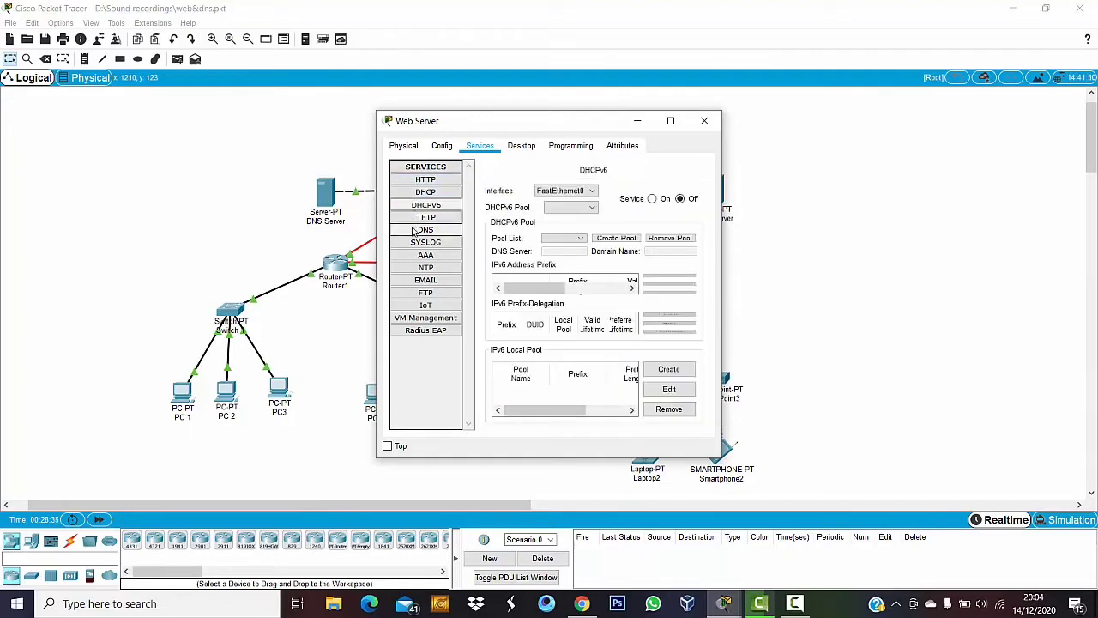
pyautogui.click(423, 217)
pyautogui.scroll(-3, 494, 243)
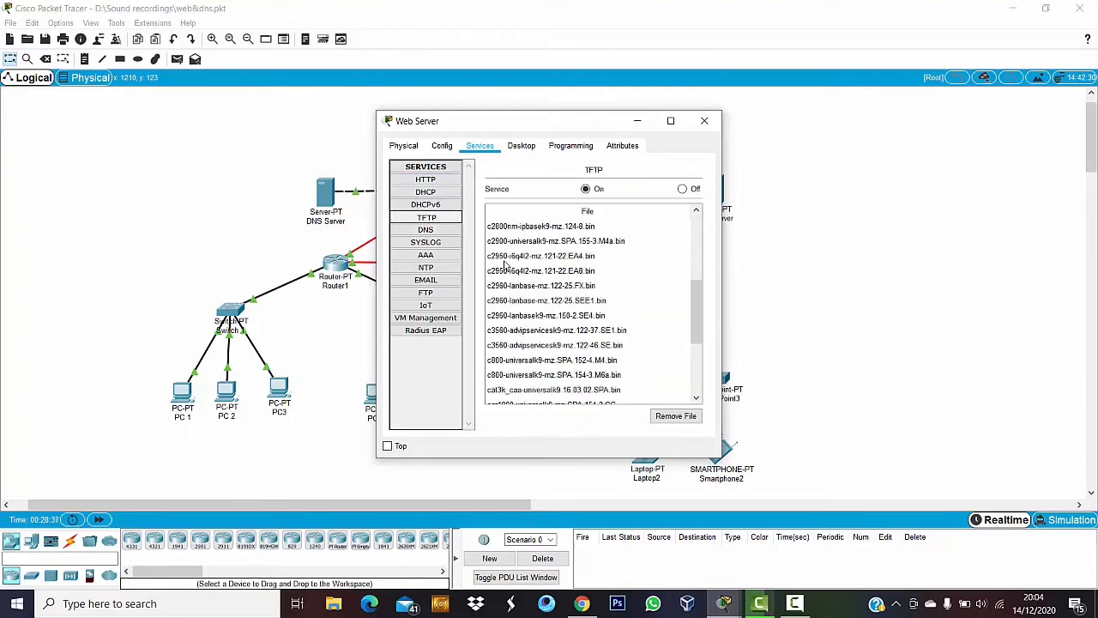
pyautogui.click(426, 230)
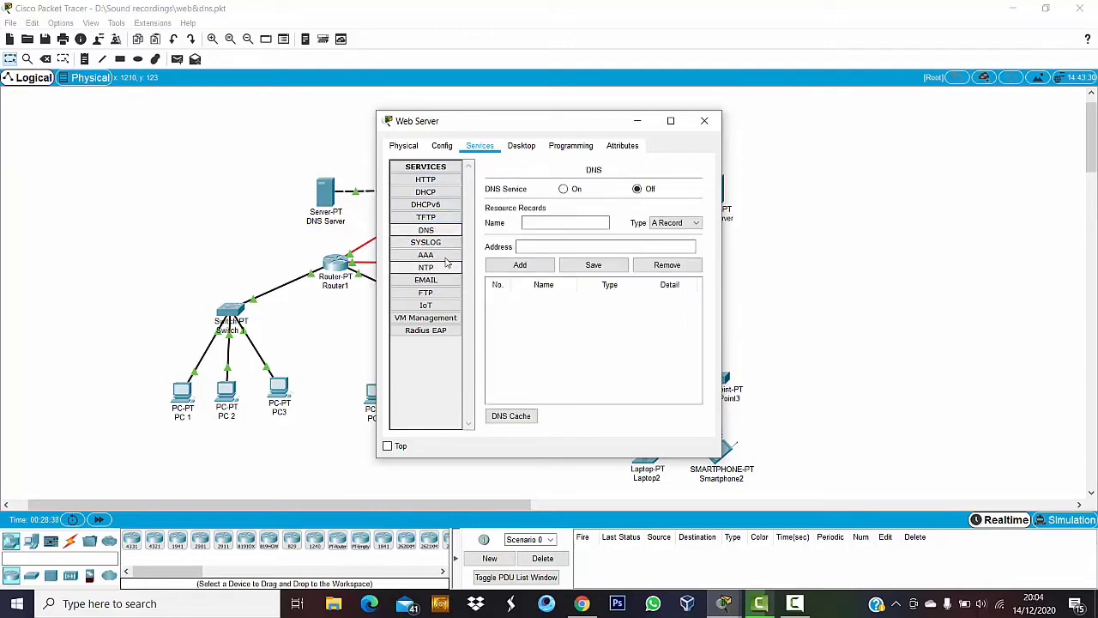
pyautogui.click(704, 122)
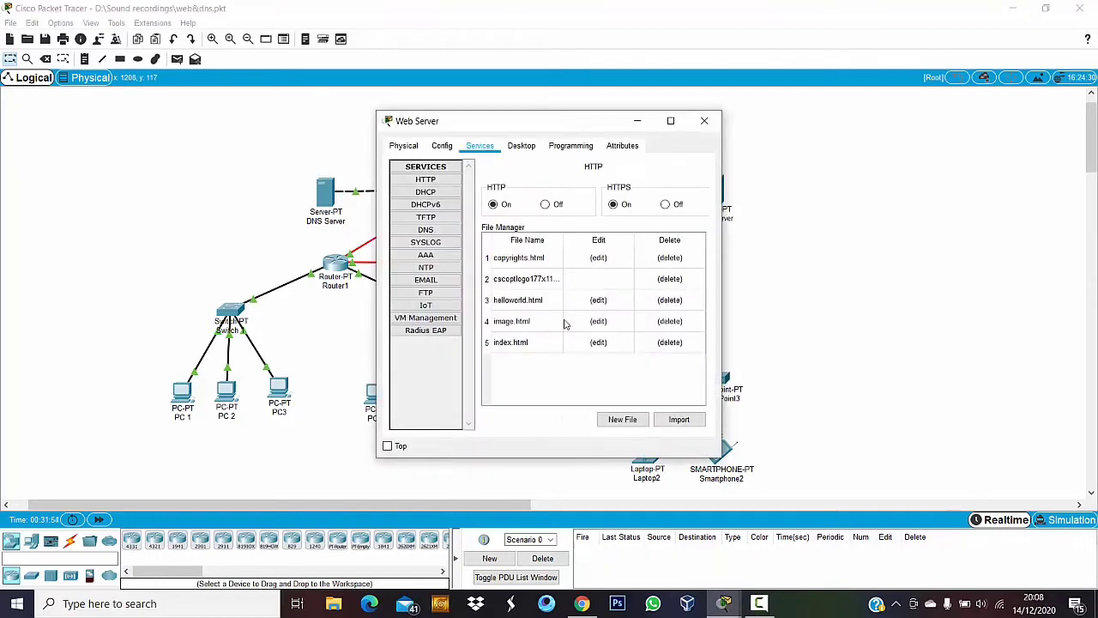
# - Examine the Web Server's index.html source, and check its default gateway and FastEthernet0 IP settings
pyautogui.click(599, 343)
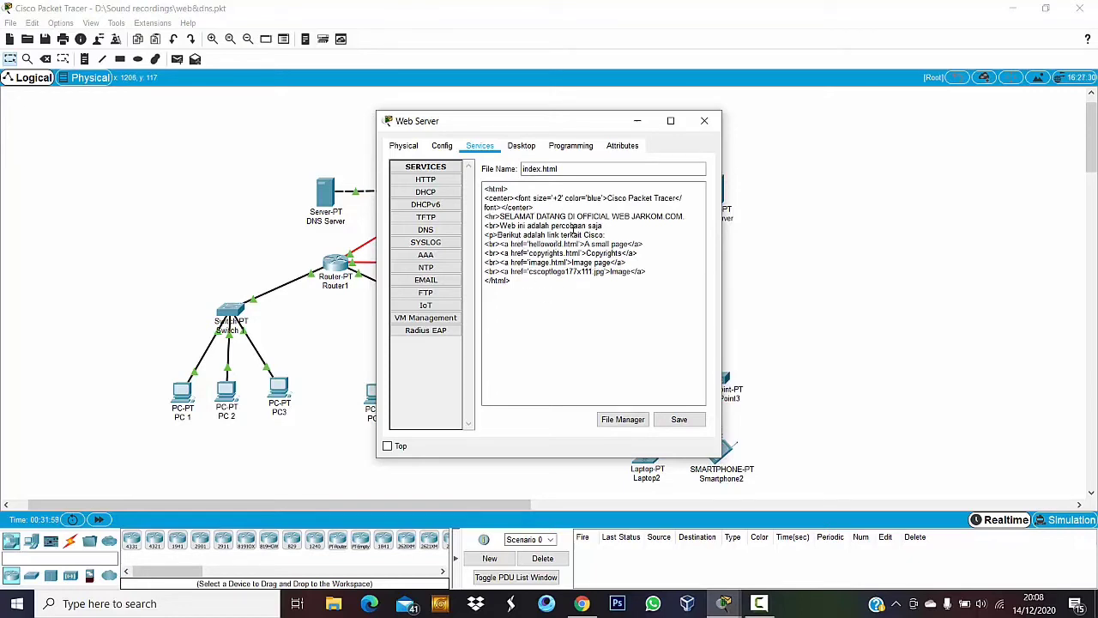
pyautogui.click(440, 147)
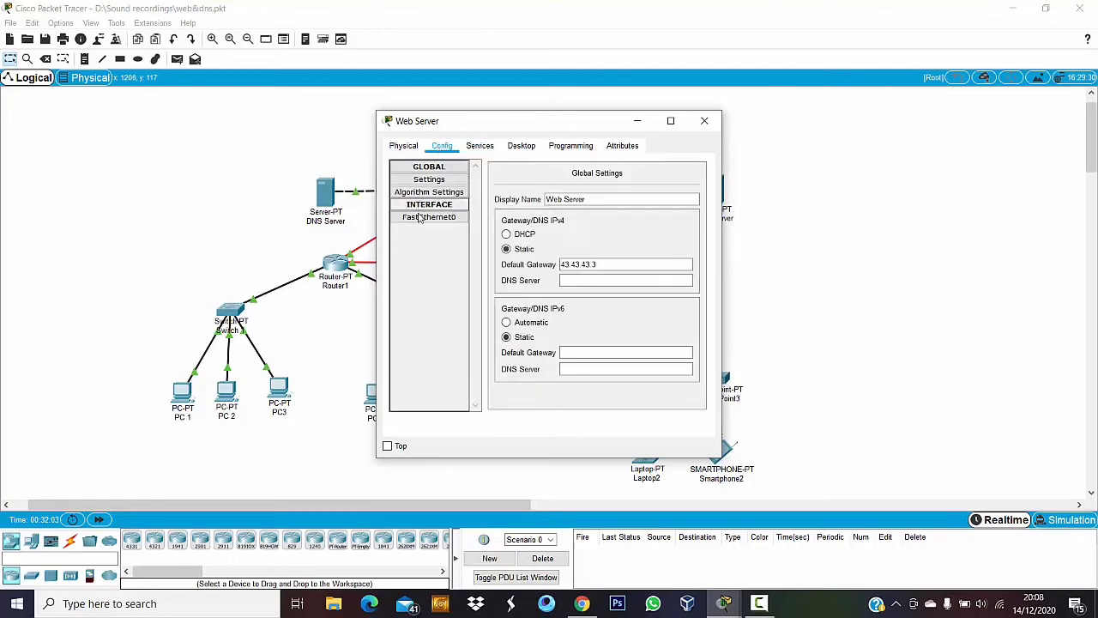
pyautogui.click(420, 218)
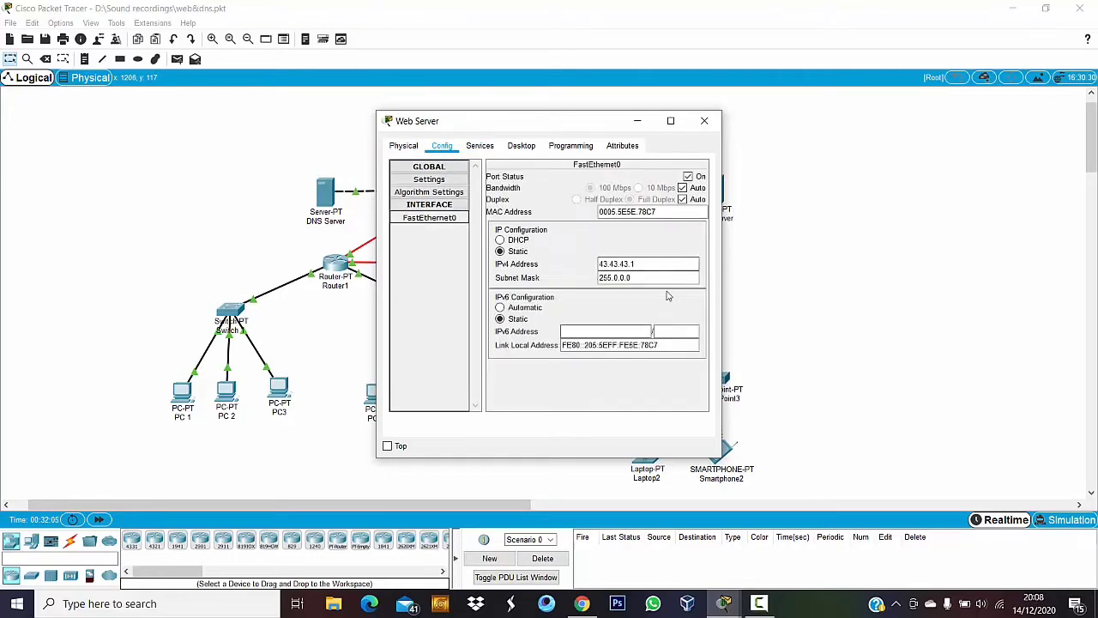
pyautogui.click(639, 279)
pyautogui.click(636, 267)
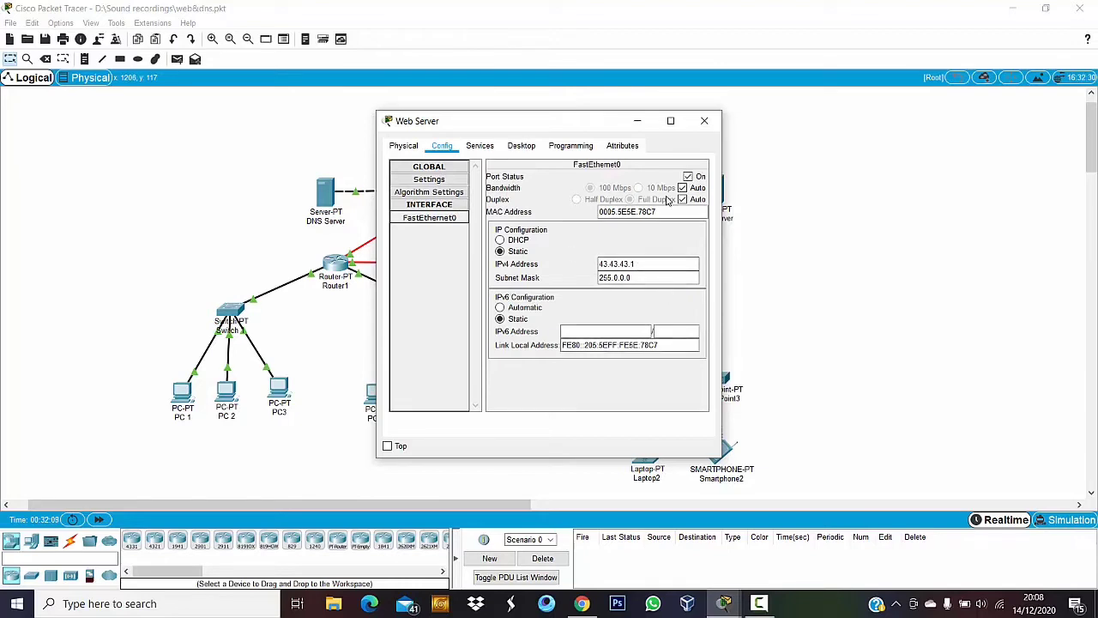
pyautogui.click(457, 167)
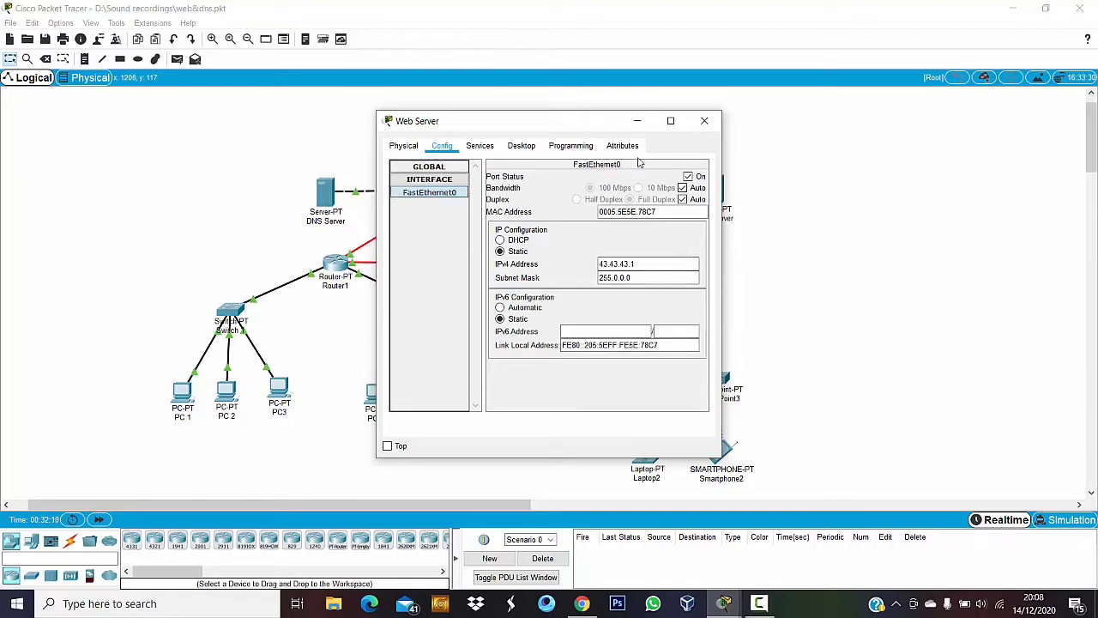
pyautogui.click(704, 121)
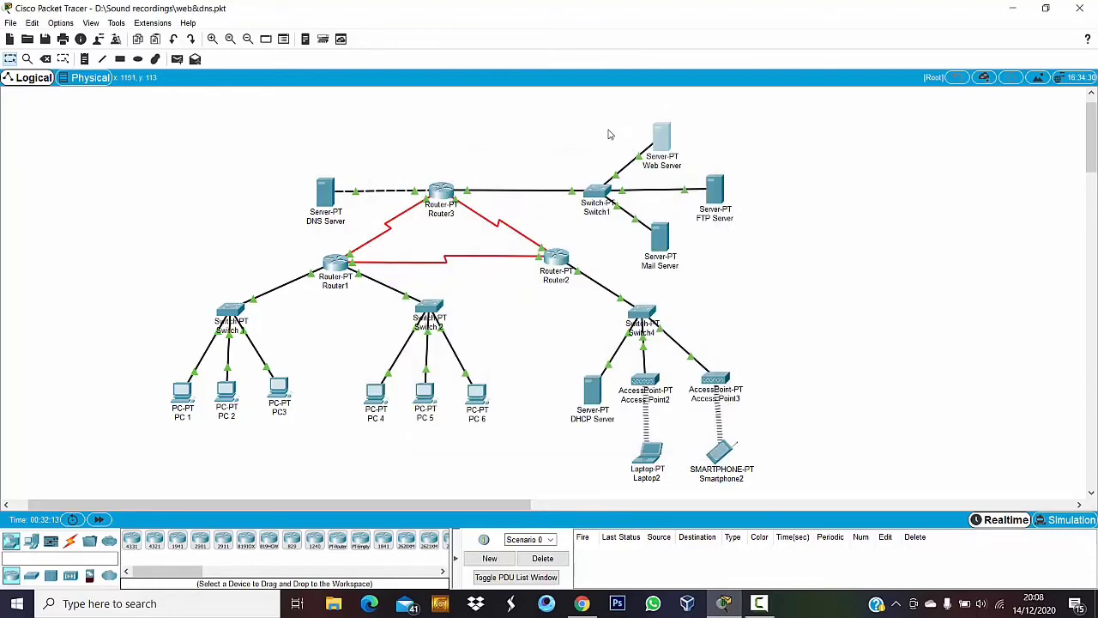
# - Set the subnet mask of the DNS Server's FastEthernet0 interface to 255.255.255.0
pyautogui.click(325, 192)
pyautogui.click(448, 147)
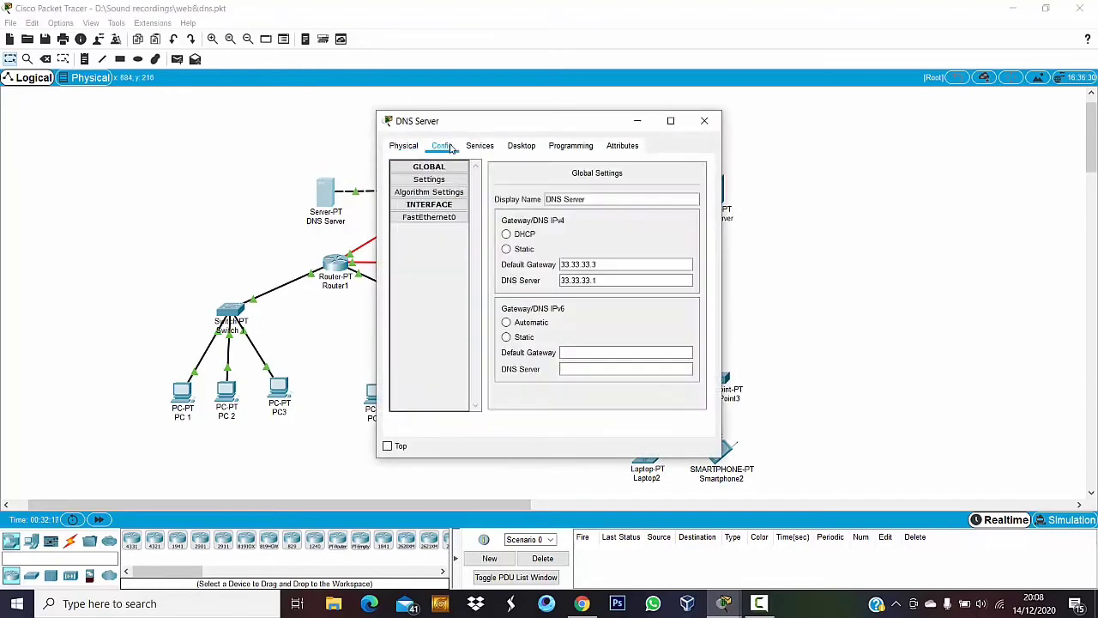
pyautogui.click(429, 217)
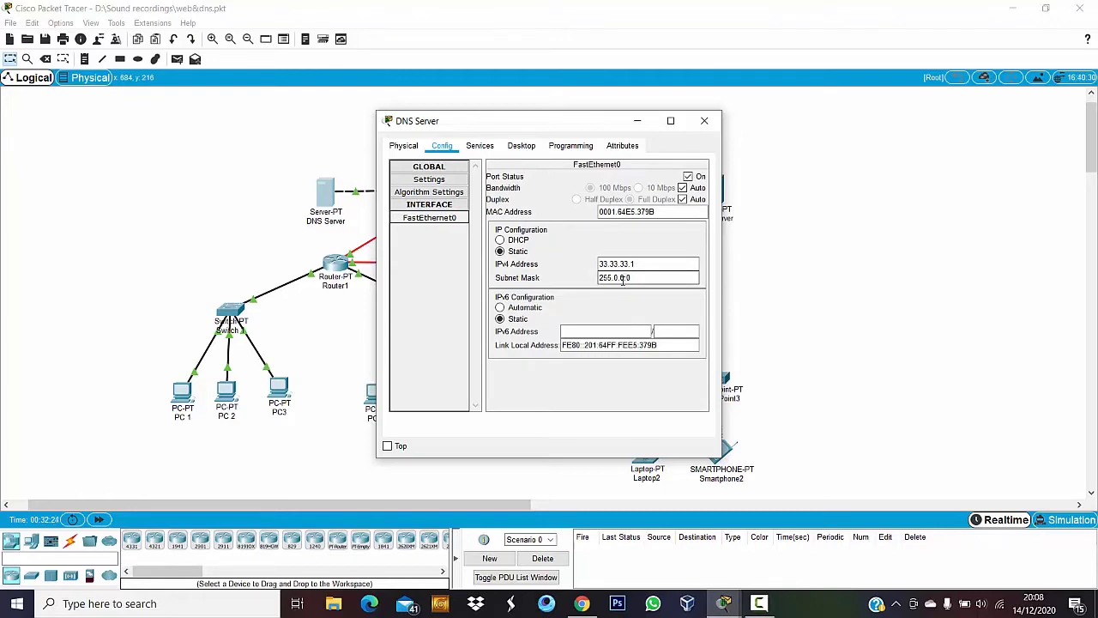
pyautogui.click(638, 279)
pyautogui.press('BackSpace')
pyautogui.press('BackSpace')
pyautogui.press('BackSpace')
pyautogui.press('BackSpace')
pyautogui.press('BackSpace')
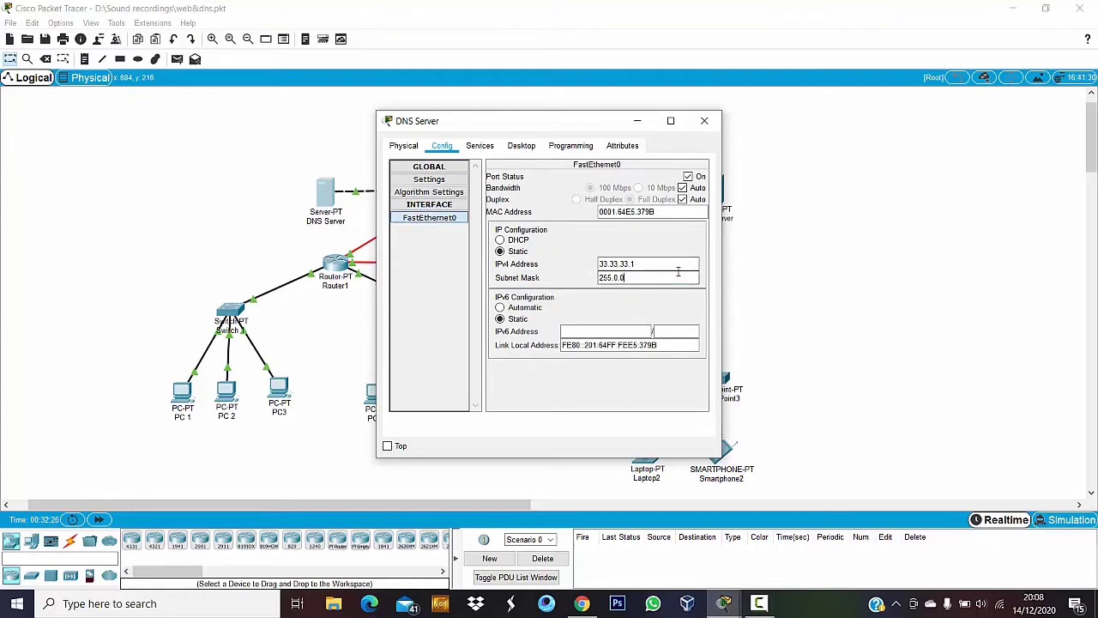
pyautogui.write('255.255.0')
pyautogui.click(705, 120)
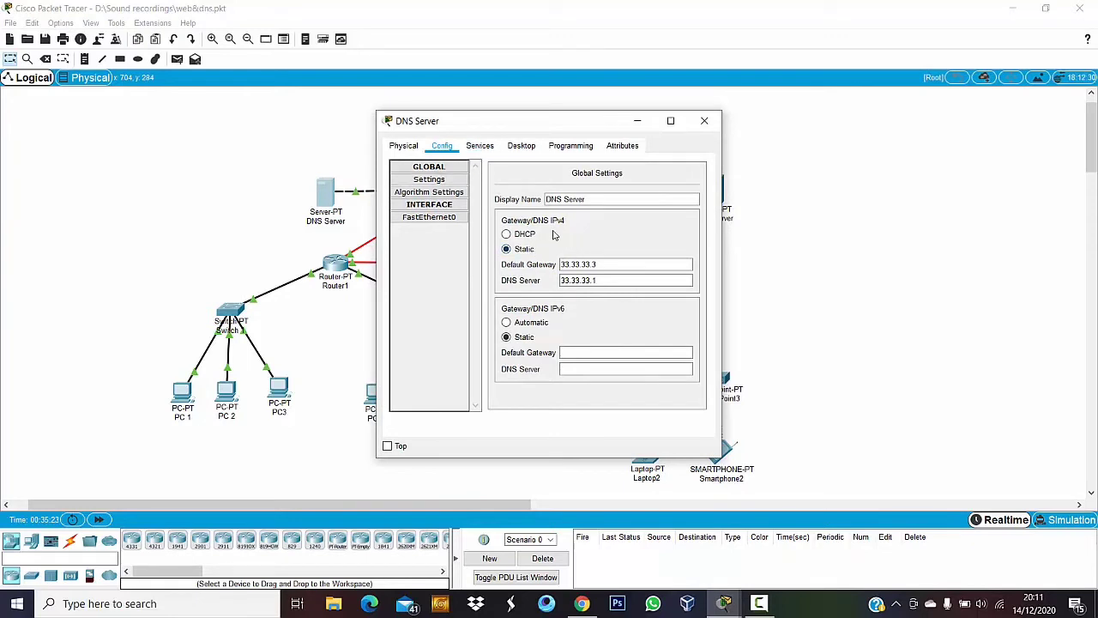
pyautogui.click(429, 217)
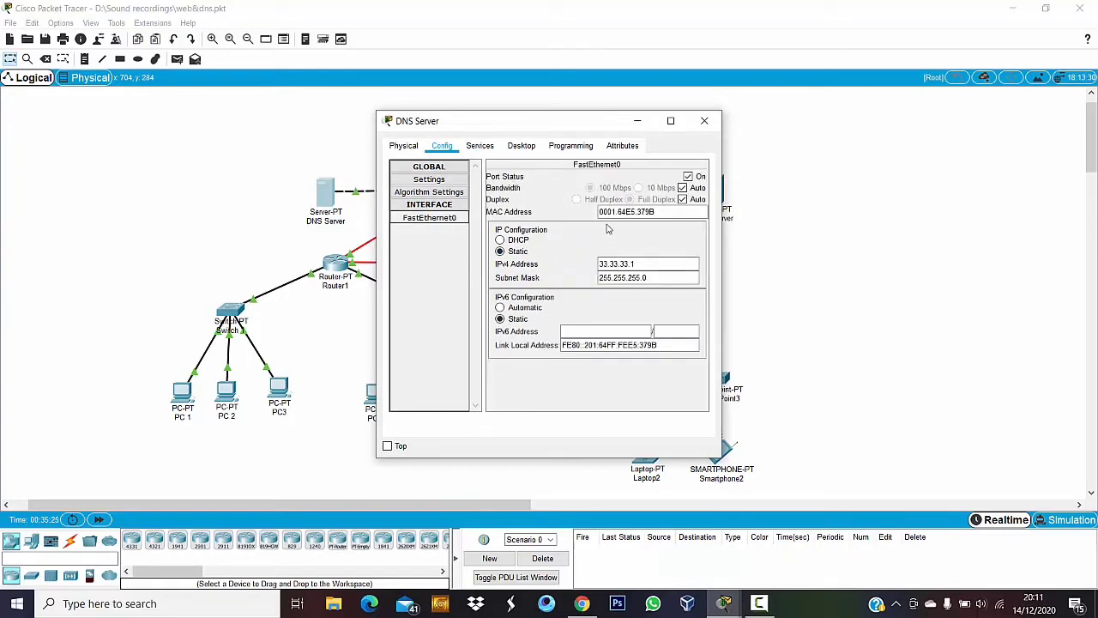
pyautogui.click(480, 146)
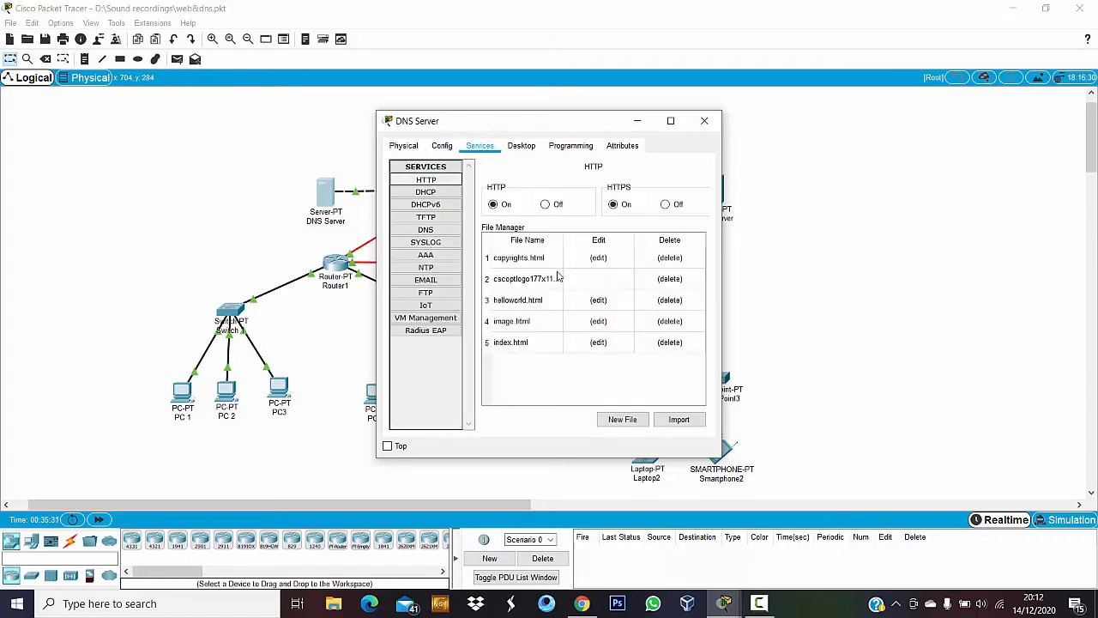
pyautogui.click(439, 230)
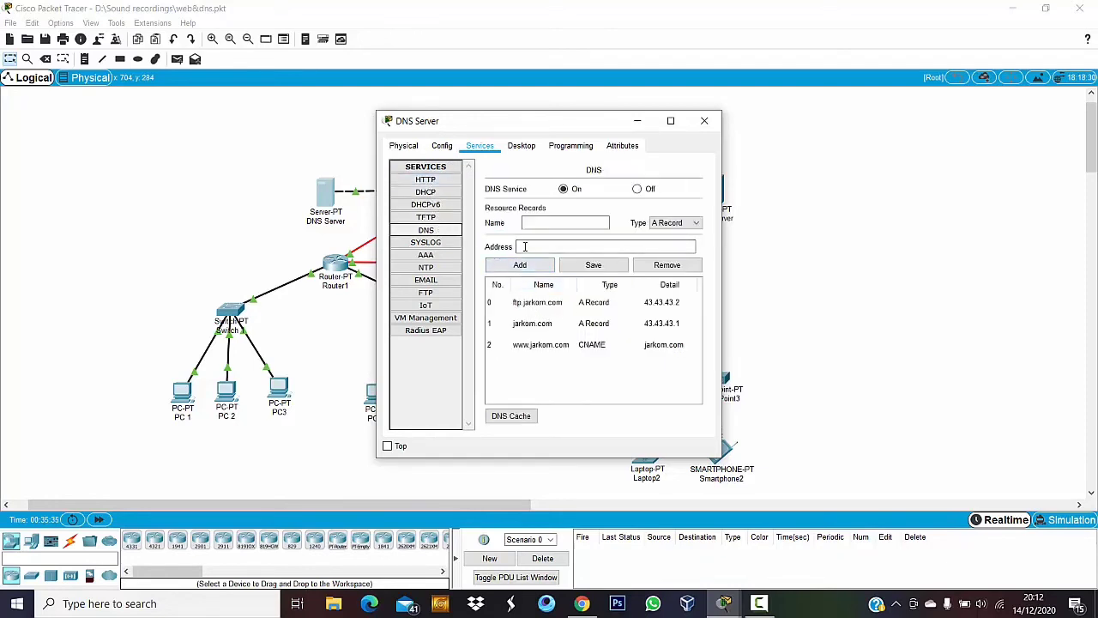
pyautogui.click(543, 302)
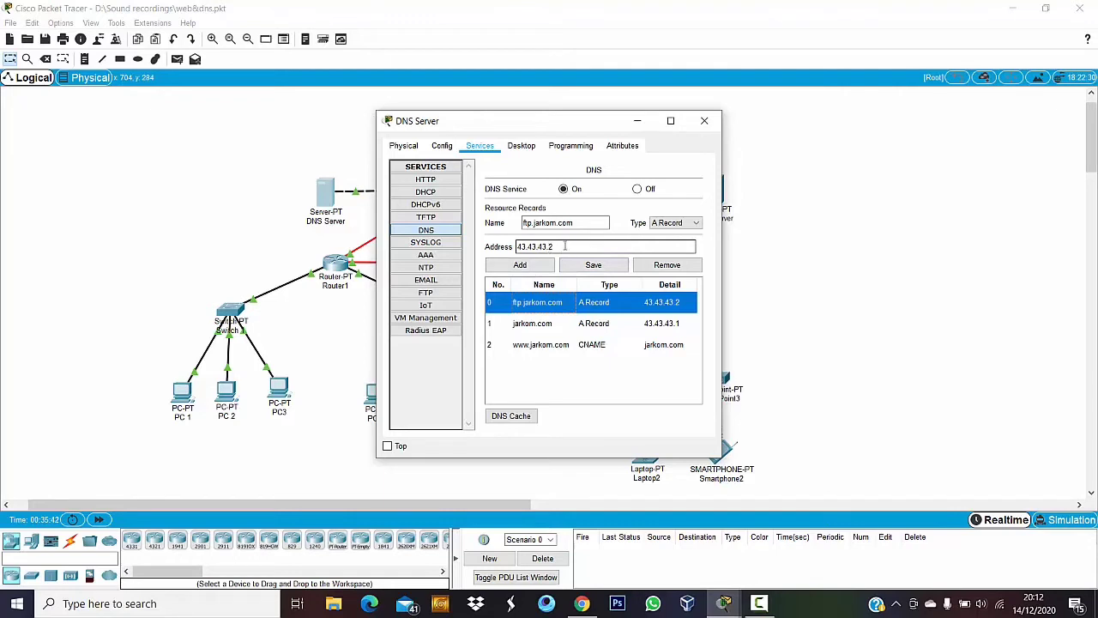
pyautogui.click(532, 324)
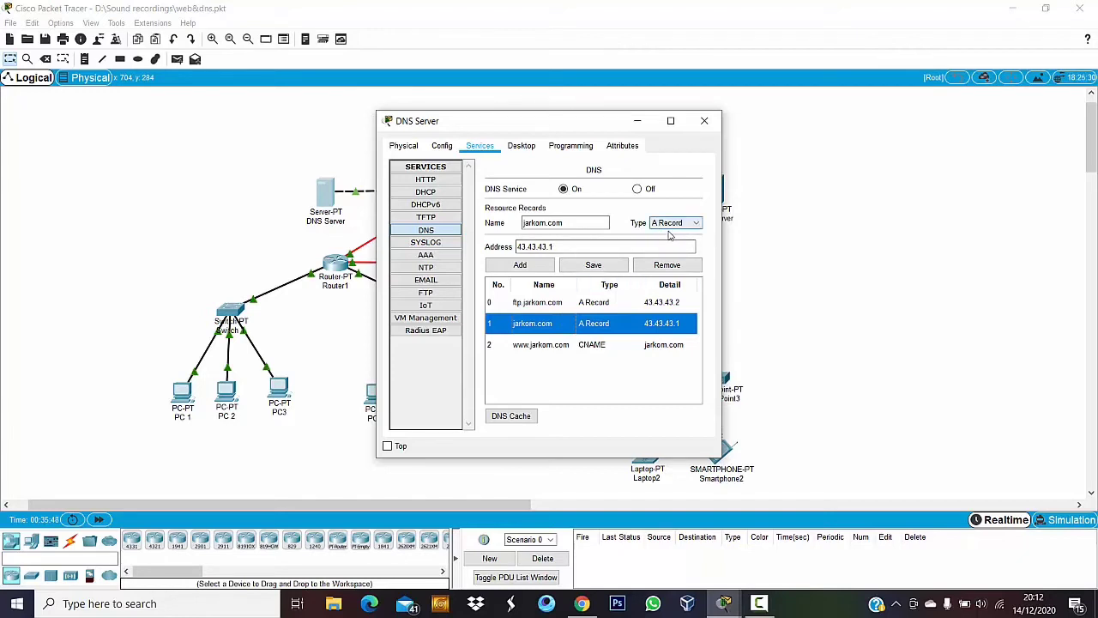
pyautogui.click(542, 344)
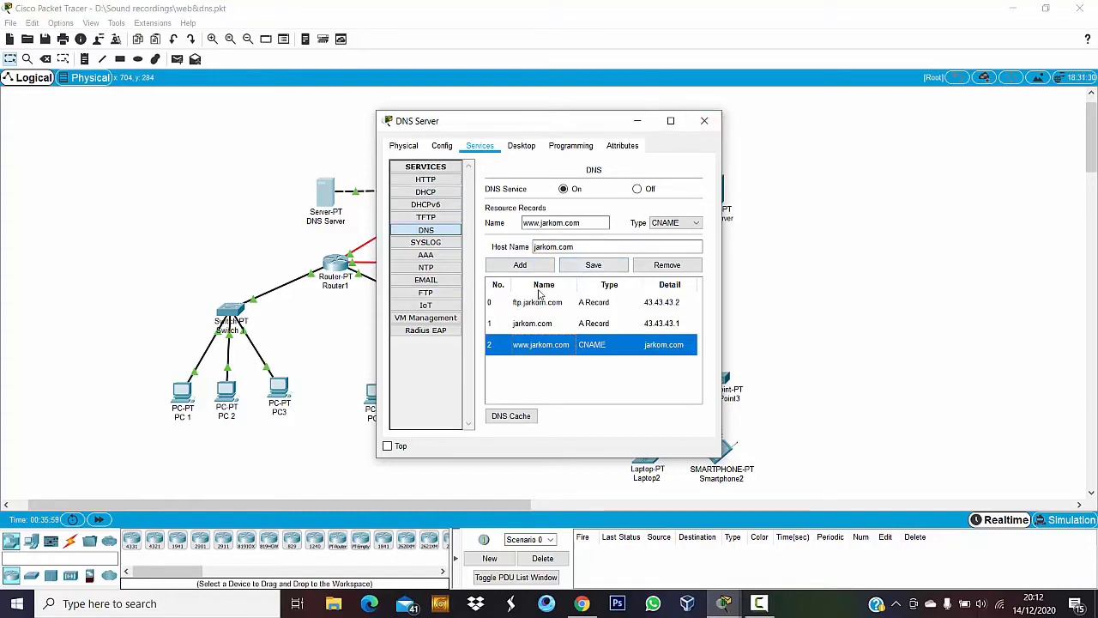
pyautogui.click(704, 120)
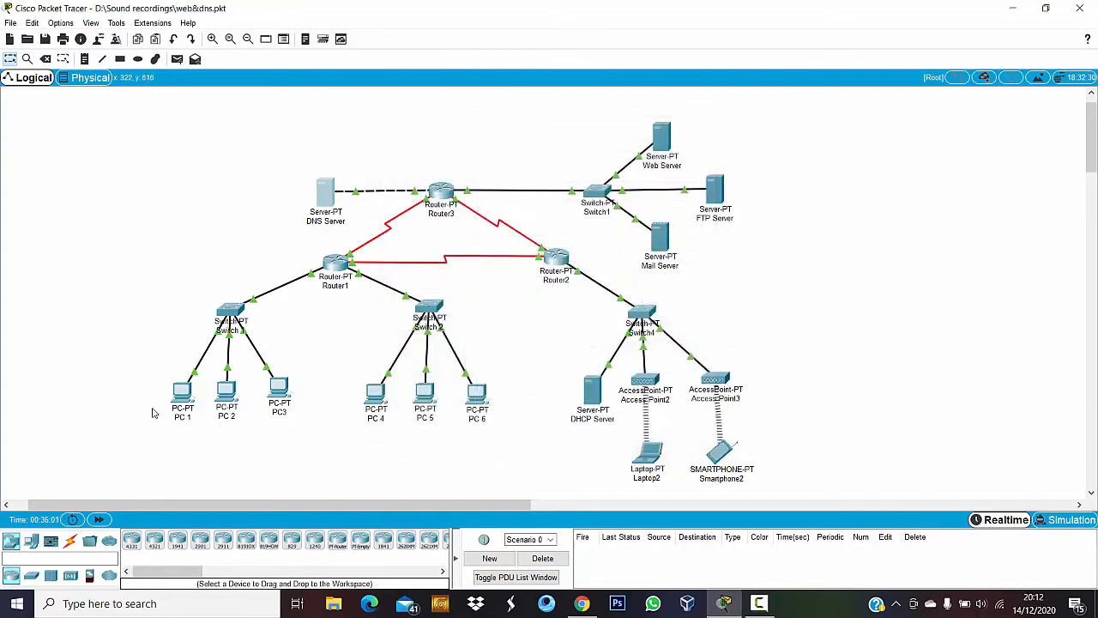
# - Ping the Web Server at 43.43.43.1 from PC 1's command prompt
pyautogui.click(182, 395)
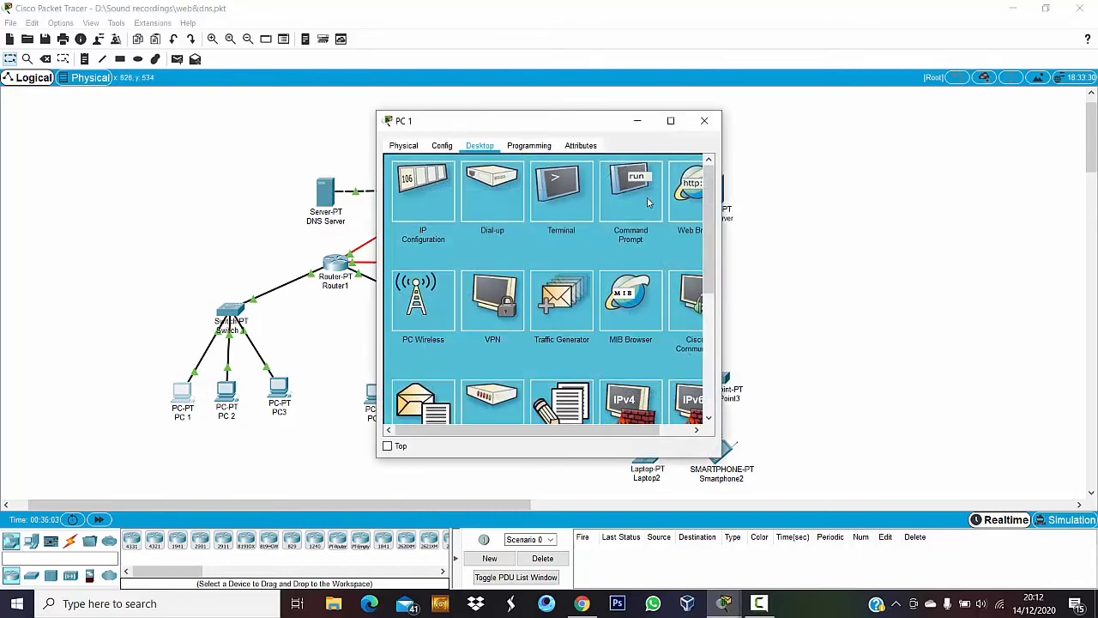
pyautogui.click(631, 193)
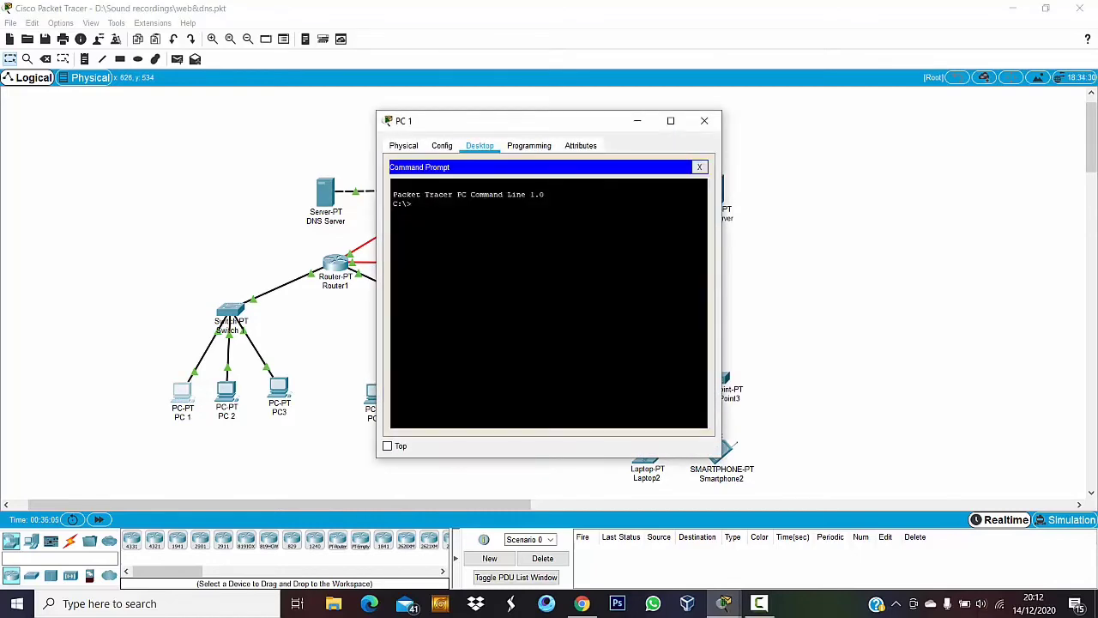
pyautogui.write('ping 43.43.43.1')
pyautogui.press('Return')
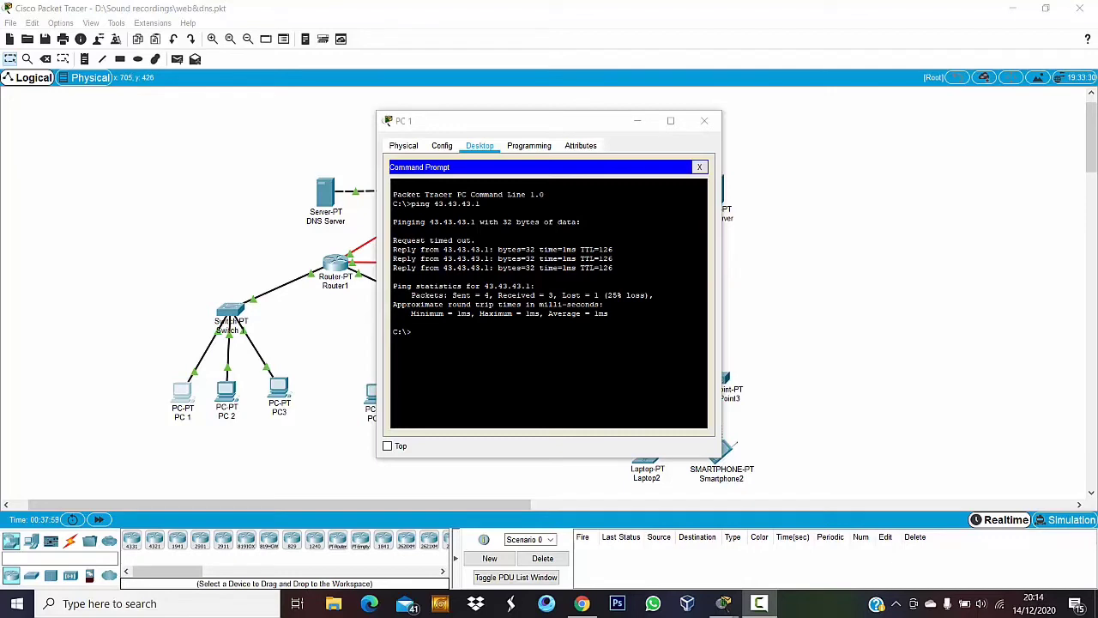
# - Ping the DNS Server at 33.33.33.1 from PC 1, and close the PC 1 window
pyautogui.click(446, 333)
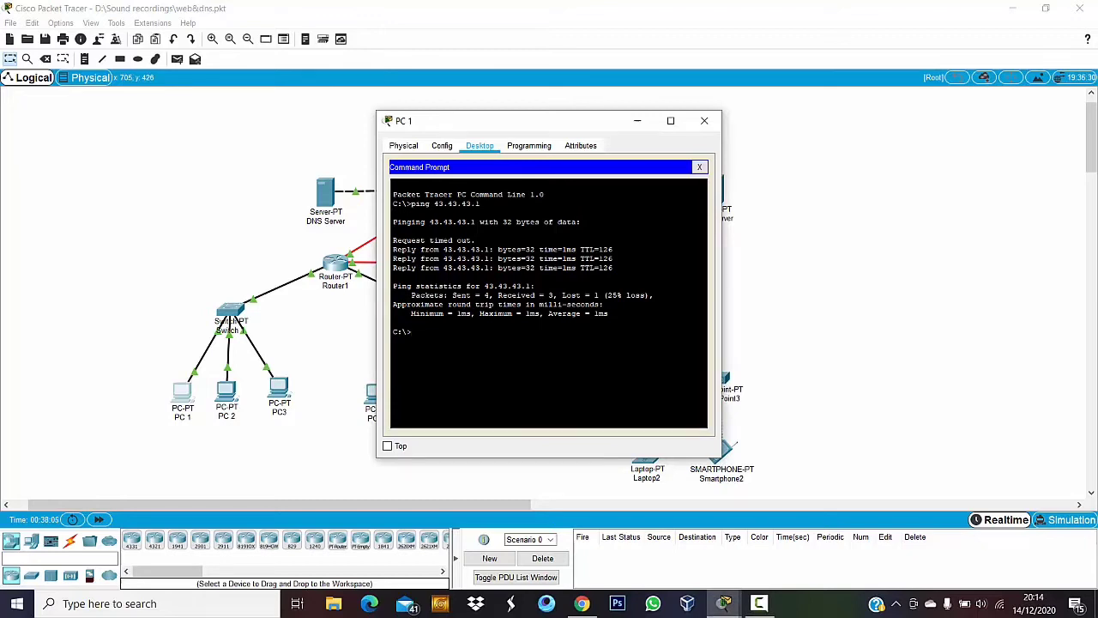
pyautogui.write('33.33.33.1')
pyautogui.press('Return')
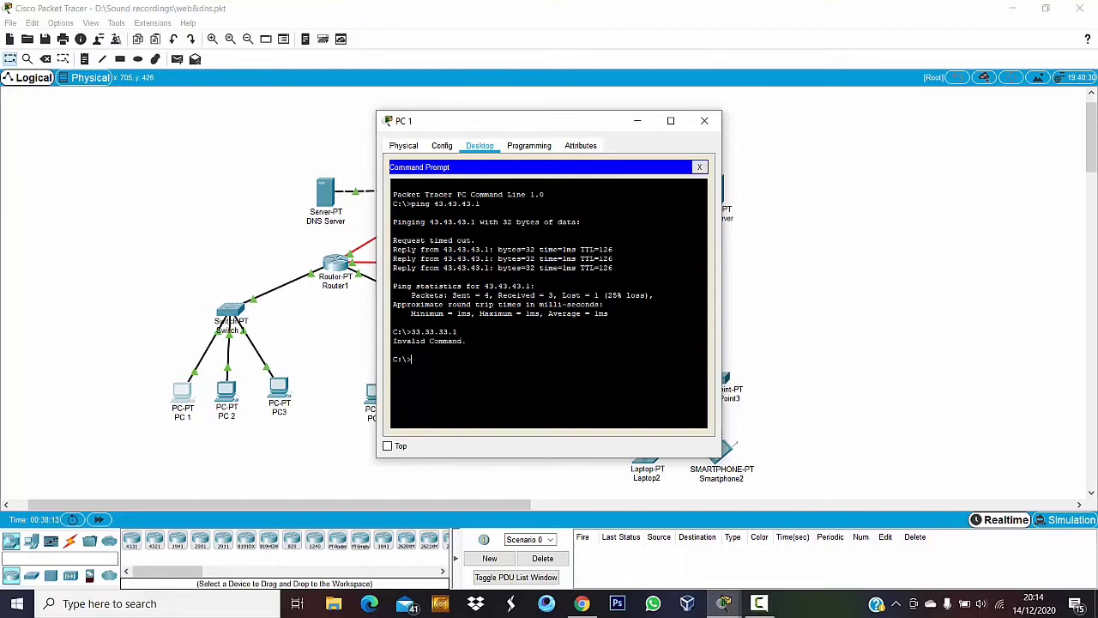
pyautogui.write('ping 33.33.33.1')
pyautogui.press('Return')
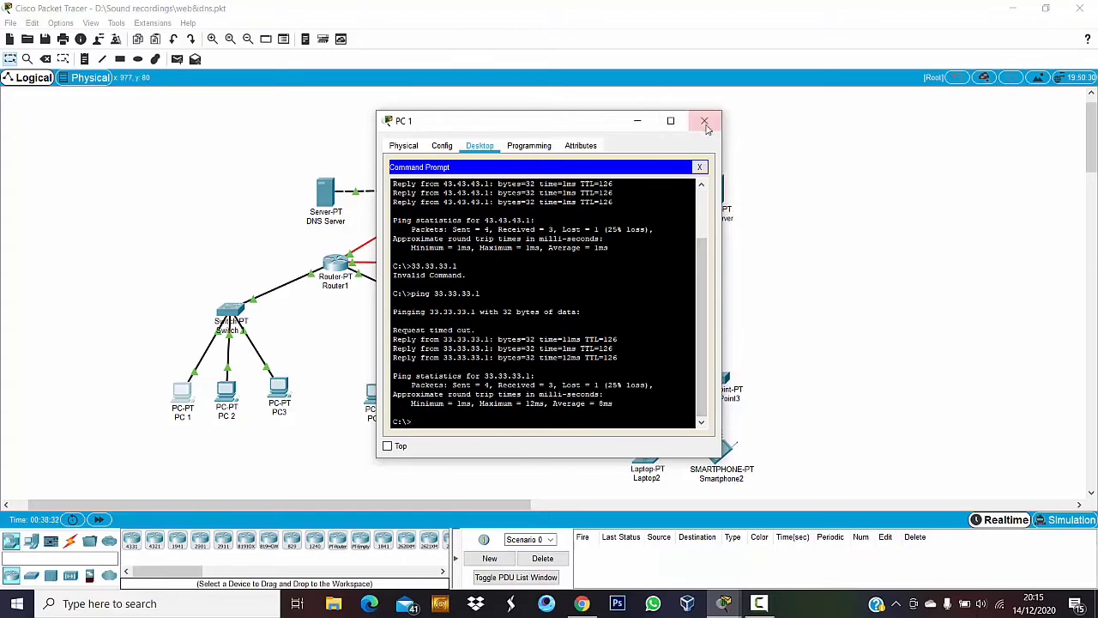
pyautogui.click(705, 125)
# - Check PC 4's IP configuration and its gateway and DNS settings
pyautogui.click(374, 395)
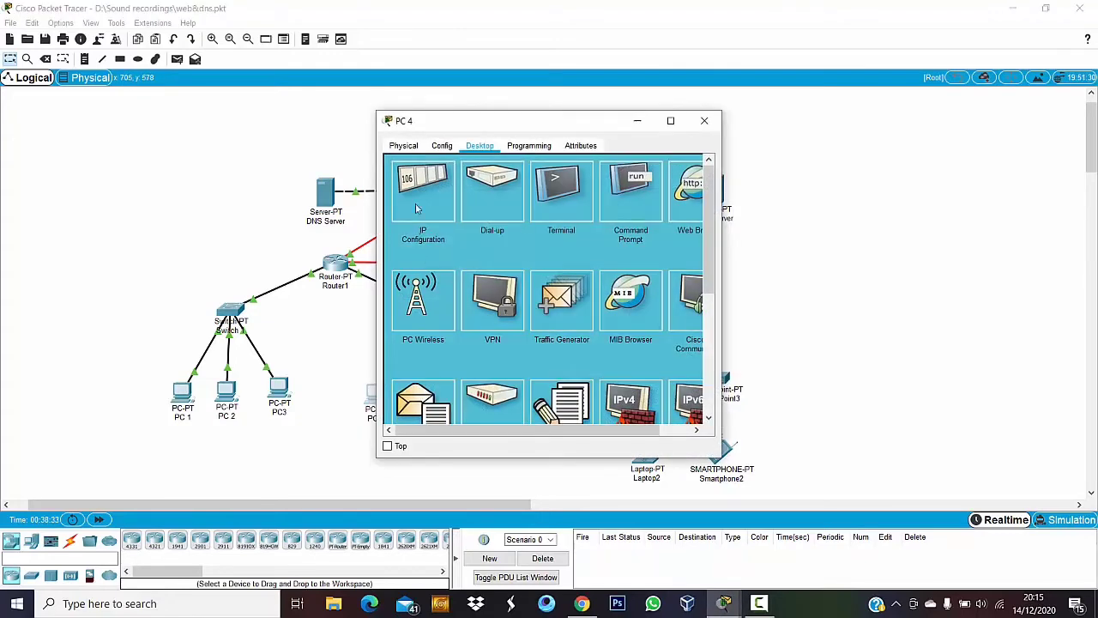
pyautogui.click(418, 202)
pyautogui.click(453, 147)
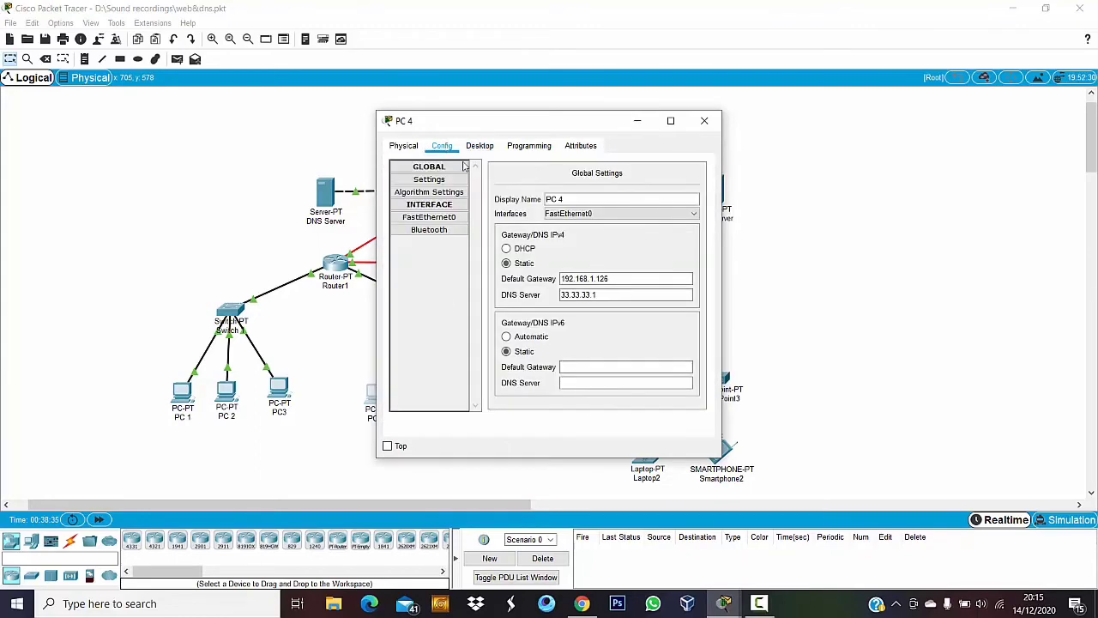
pyautogui.click(483, 148)
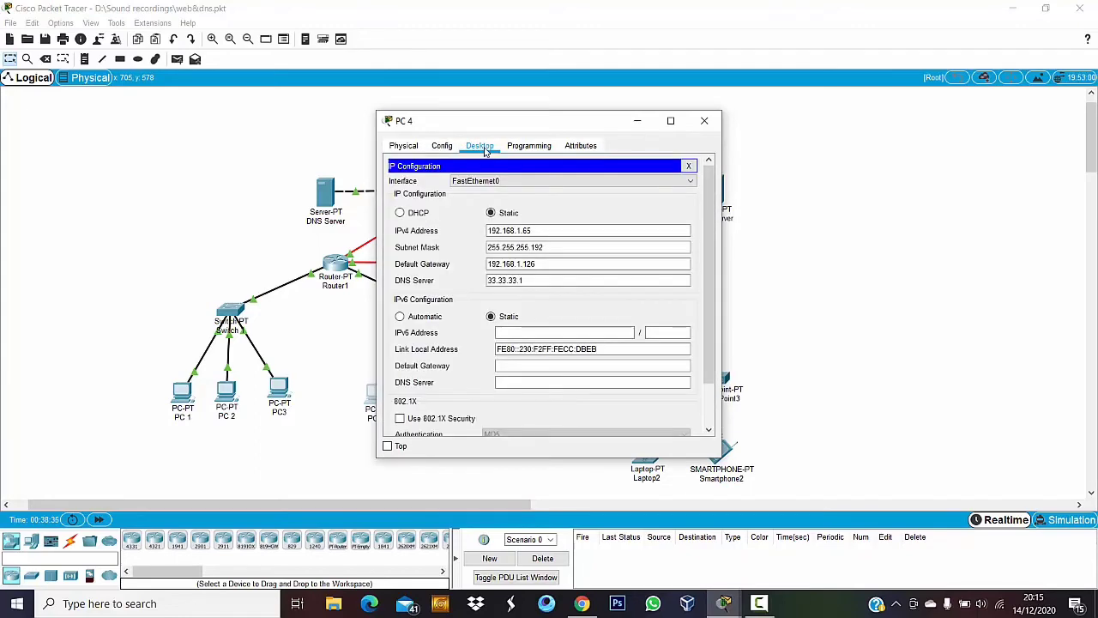
pyautogui.click(688, 167)
# - Ping the Web Server at 43.43.43.1 and the DNS Server at 33.33.33.1 from PC 4's command prompt, and close the PC 4 window
pyautogui.click(657, 194)
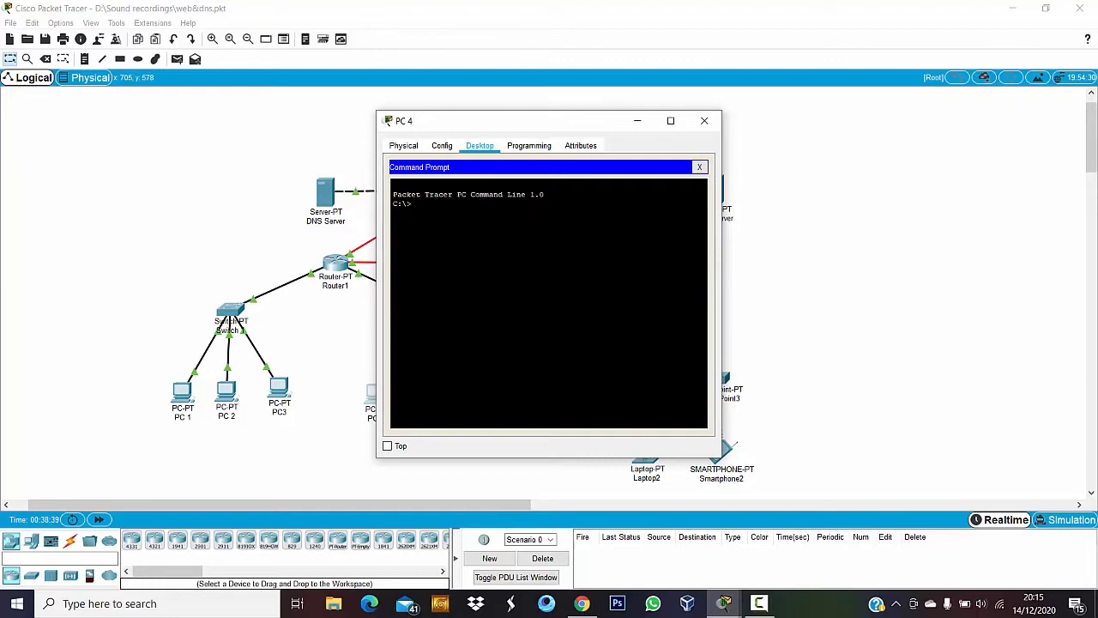
pyautogui.write('ping 43.43.43.1')
pyautogui.press('Return')
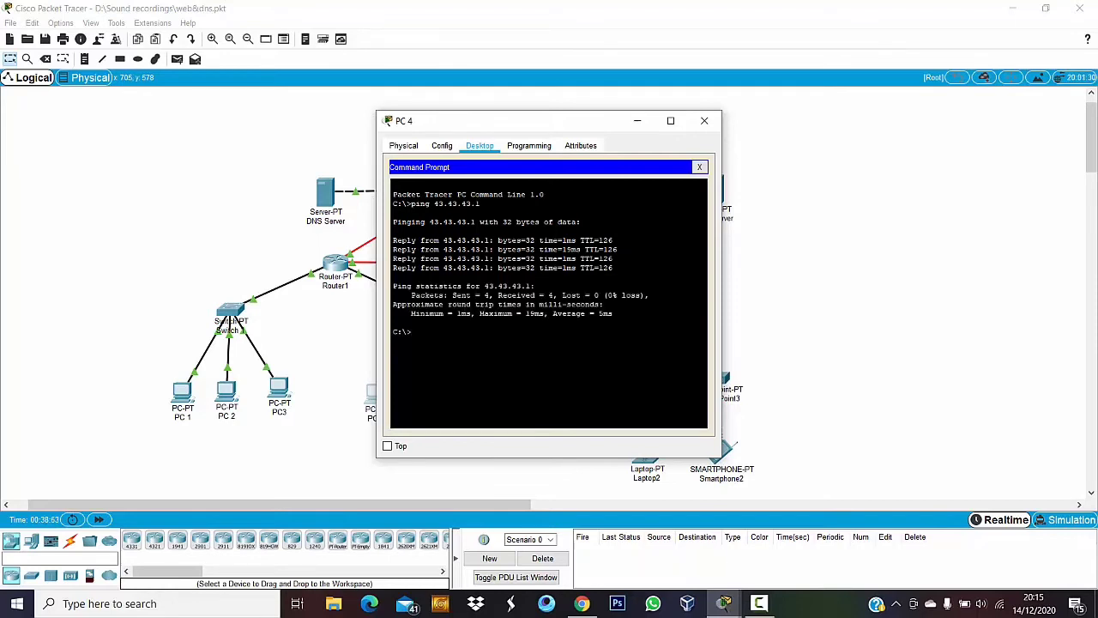
pyautogui.write('ping 33.33.33.1')
pyautogui.press('Return')
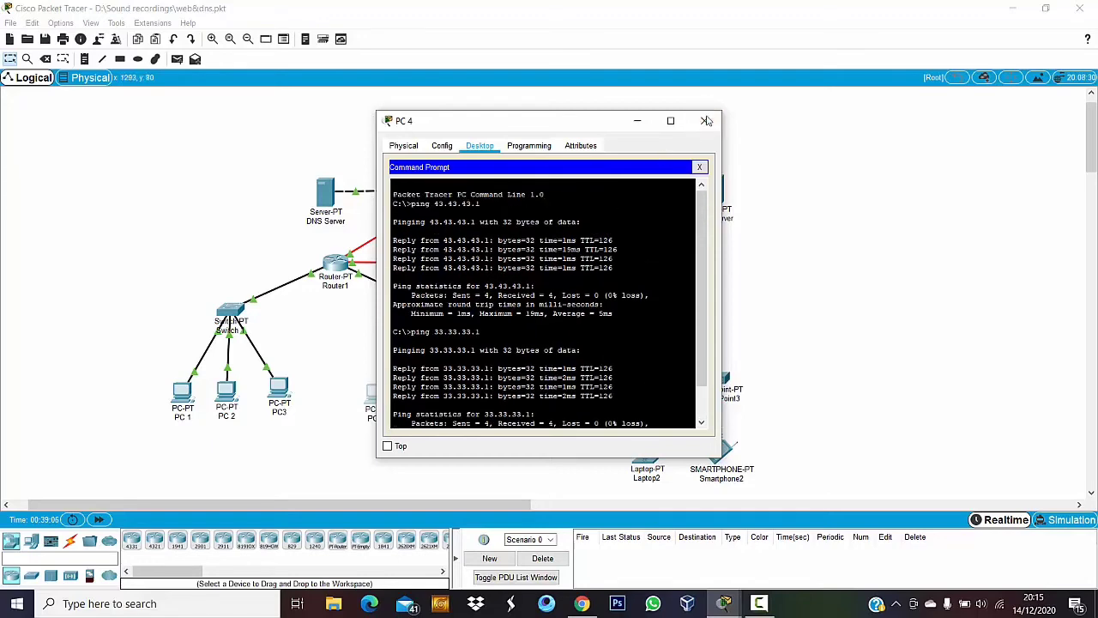
pyautogui.click(705, 120)
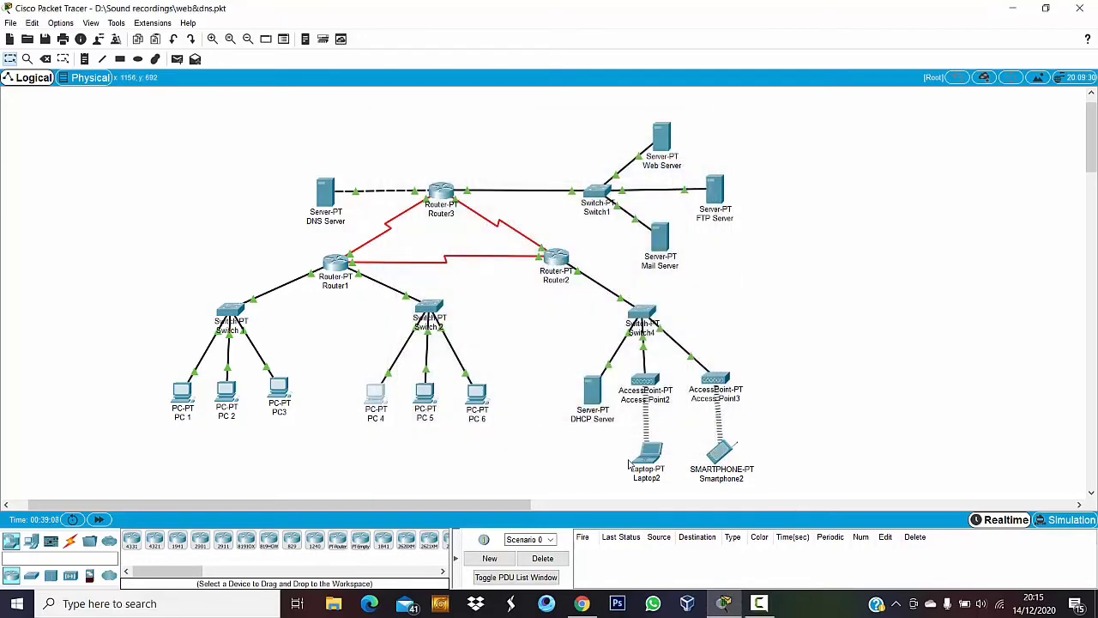
# - Ping the Web Server at 43.43.43.1 and the DNS Server at 33.33.33.1 from Laptop2's command prompt, and close the Laptop2 window
pyautogui.click(644, 455)
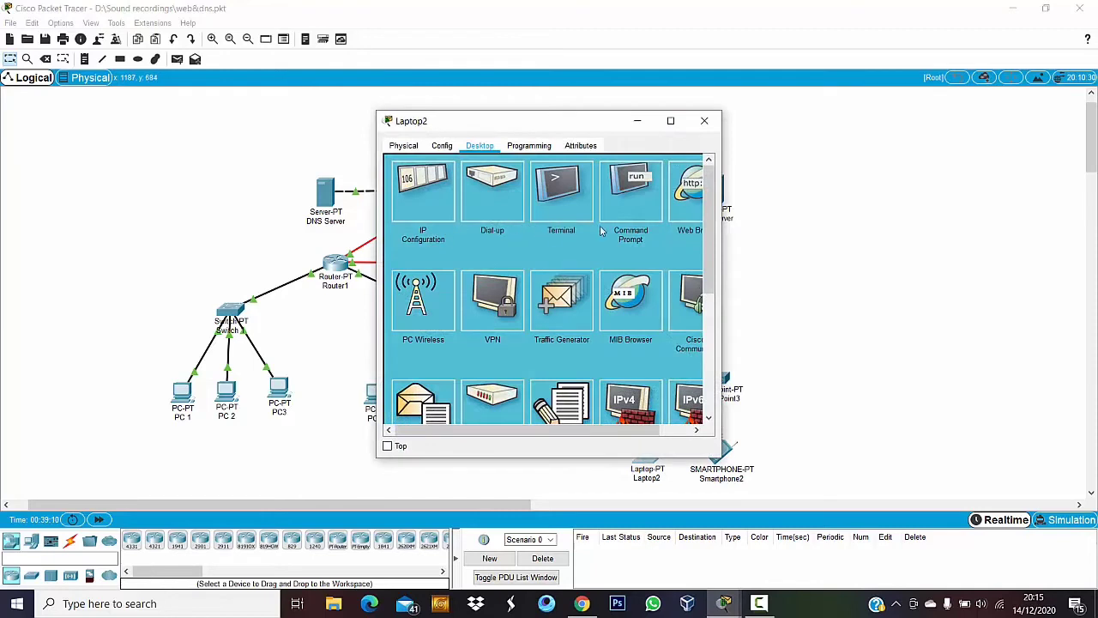
pyautogui.click(637, 202)
pyautogui.write('pi')
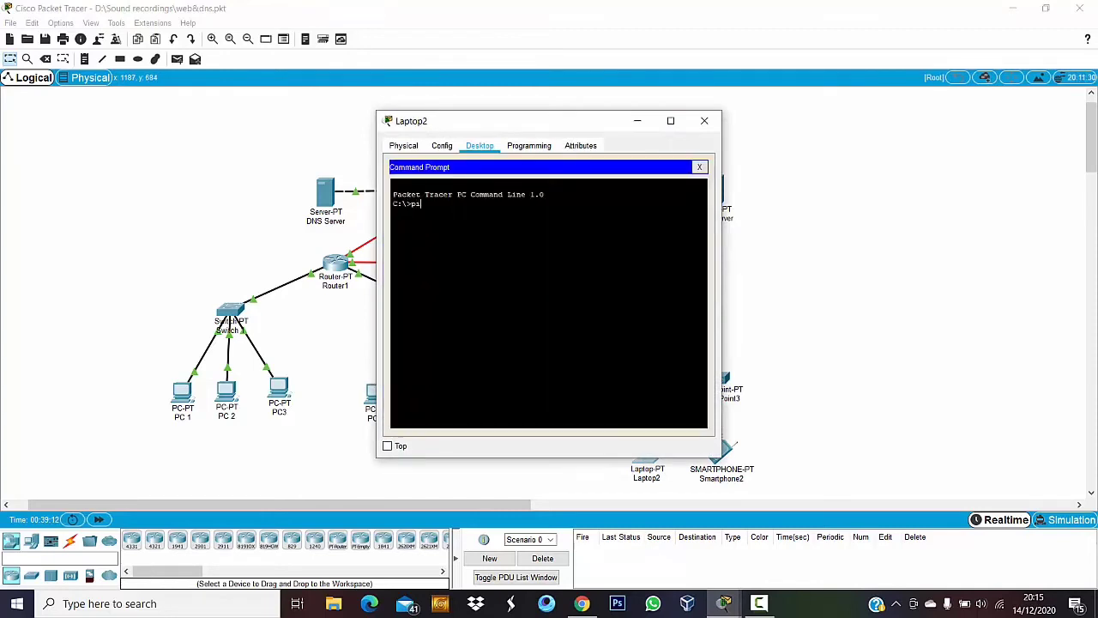
pyautogui.write('ng 43.43.43.1')
pyautogui.press('Return')
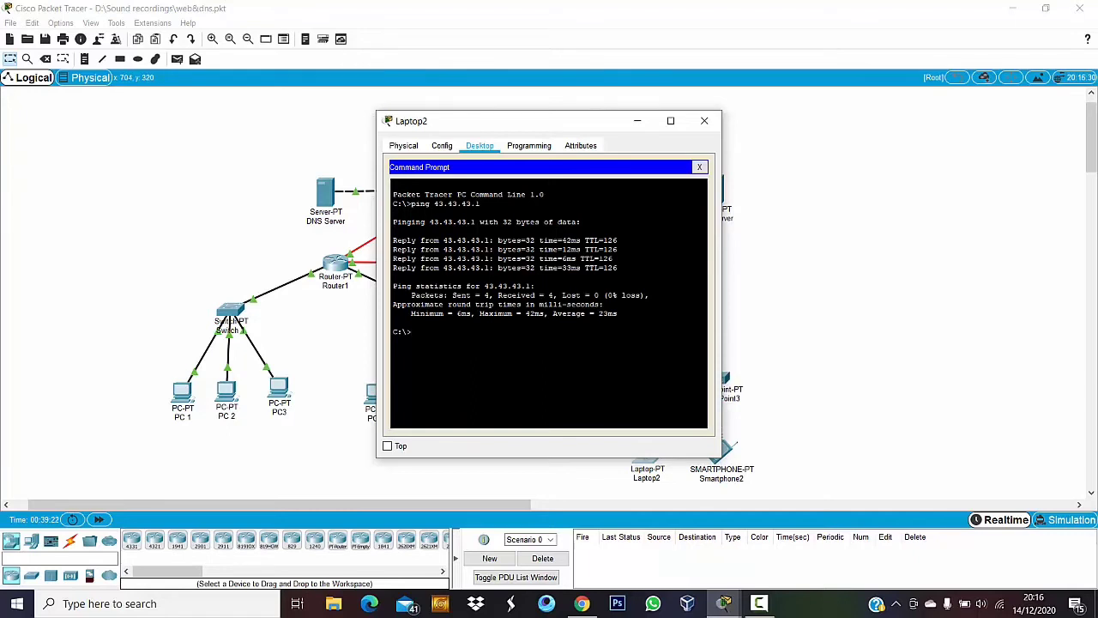
pyautogui.write('ping 33.33.33.1')
pyautogui.press('Return')
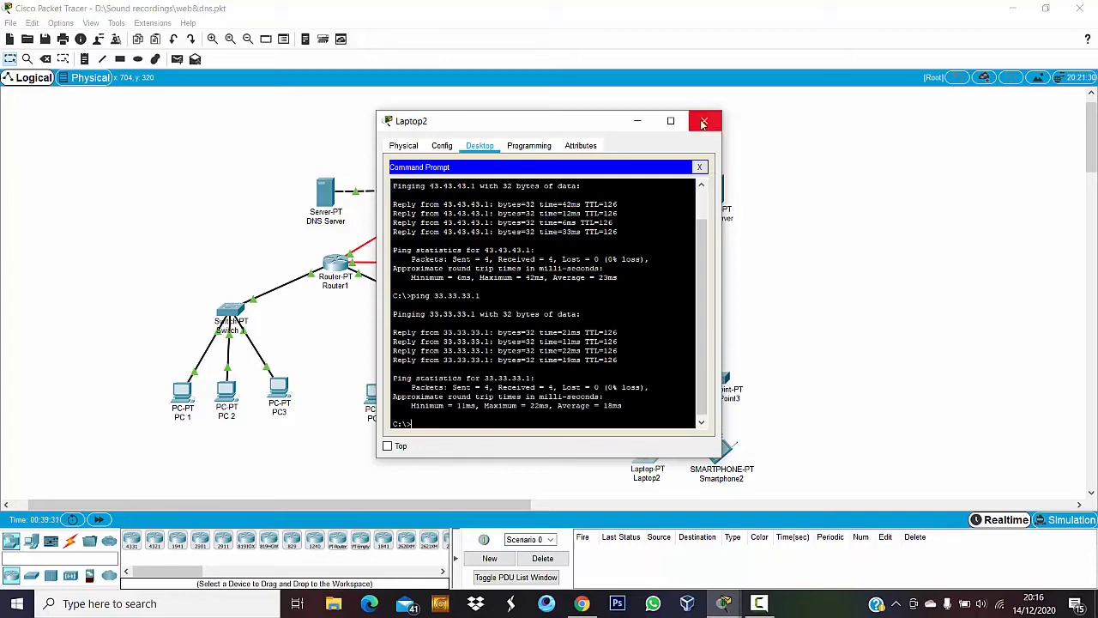
pyautogui.click(704, 121)
# - Ping the Web Server at 43.43.43.1 and the DNS Server at 33.33.33.1 from Smartphone2's command prompt
pyautogui.click(725, 452)
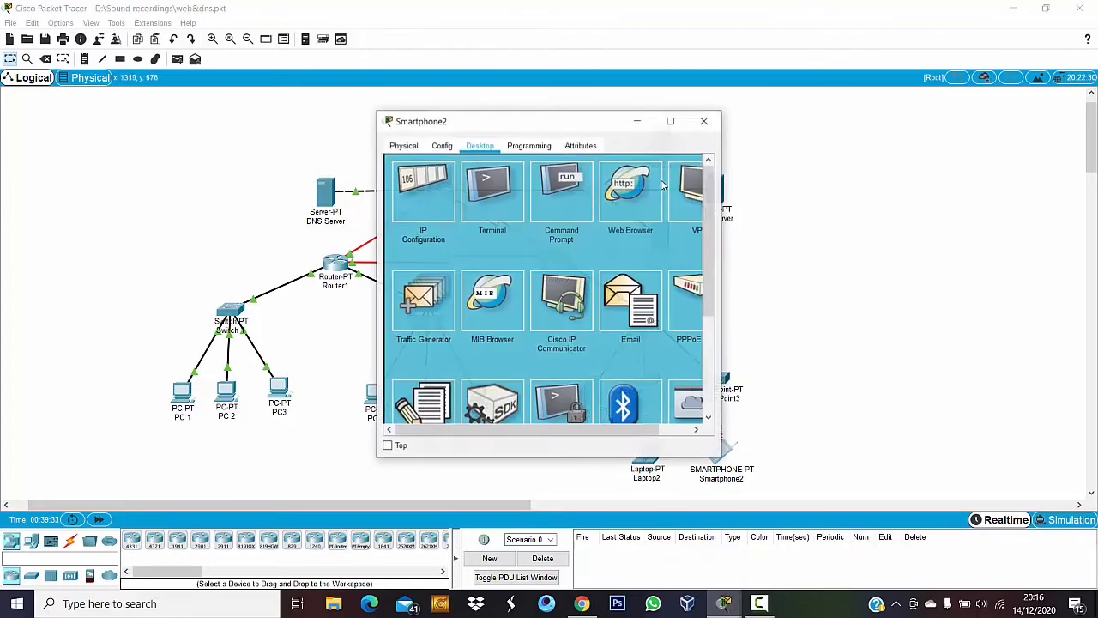
pyautogui.click(571, 207)
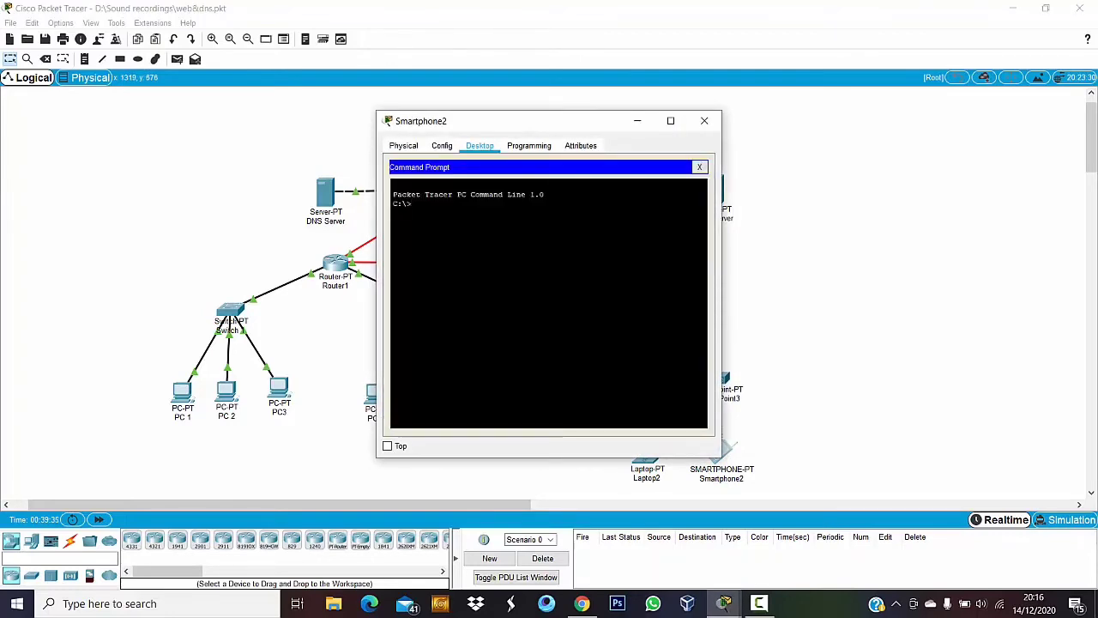
pyautogui.write('ping 43.43.43.1')
pyautogui.press('Return')
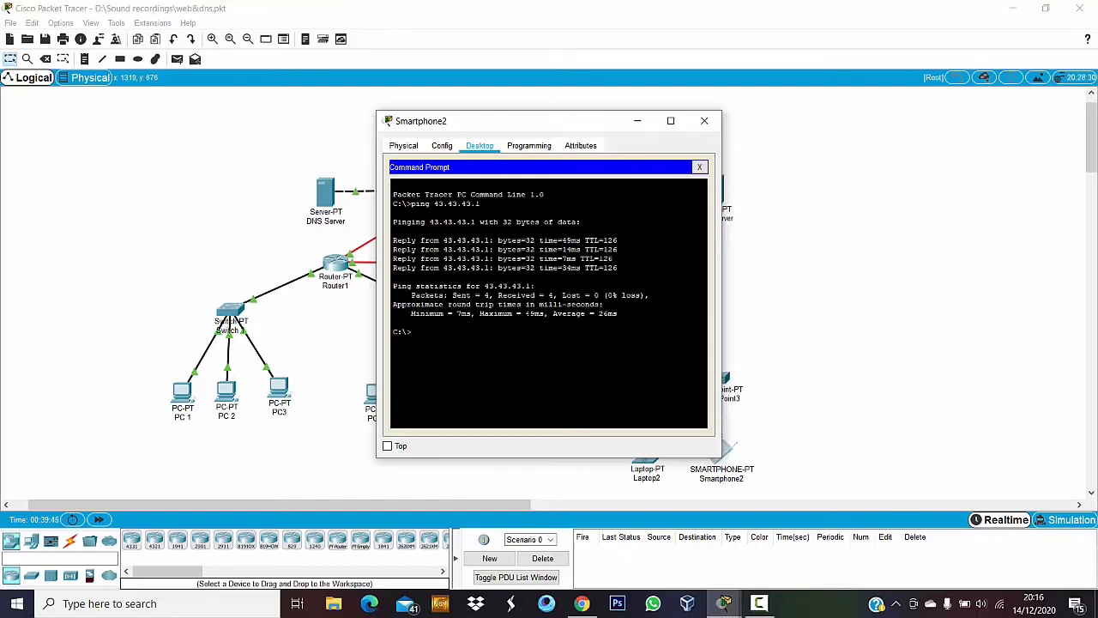
pyautogui.write('ping 33')
pyautogui.write('3.')
pyautogui.write('1')
pyautogui.press('Return')
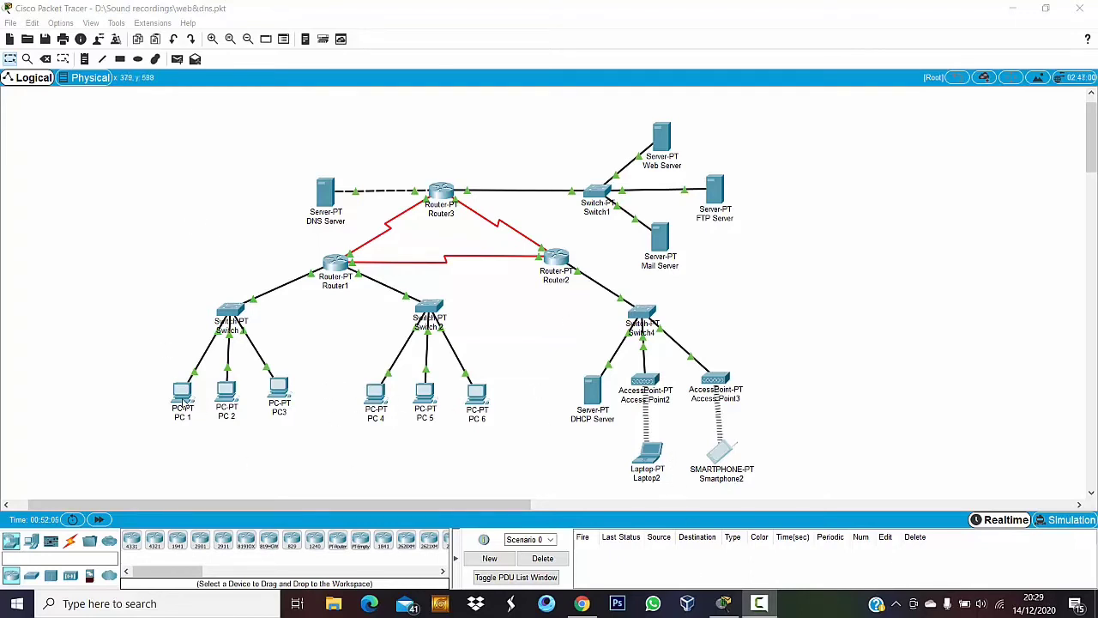
# - Load the Web Server's page at 43.43.43.1 in PC 1's web browser, and close the PC 1 window
pyautogui.click(188, 399)
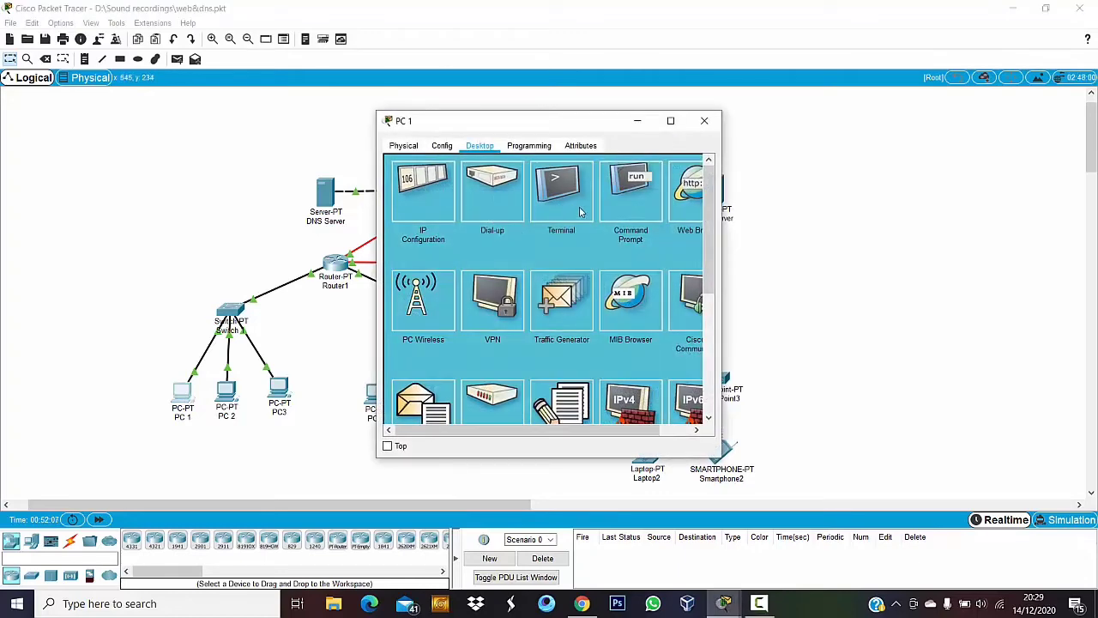
pyautogui.click(690, 193)
pyautogui.click(513, 183)
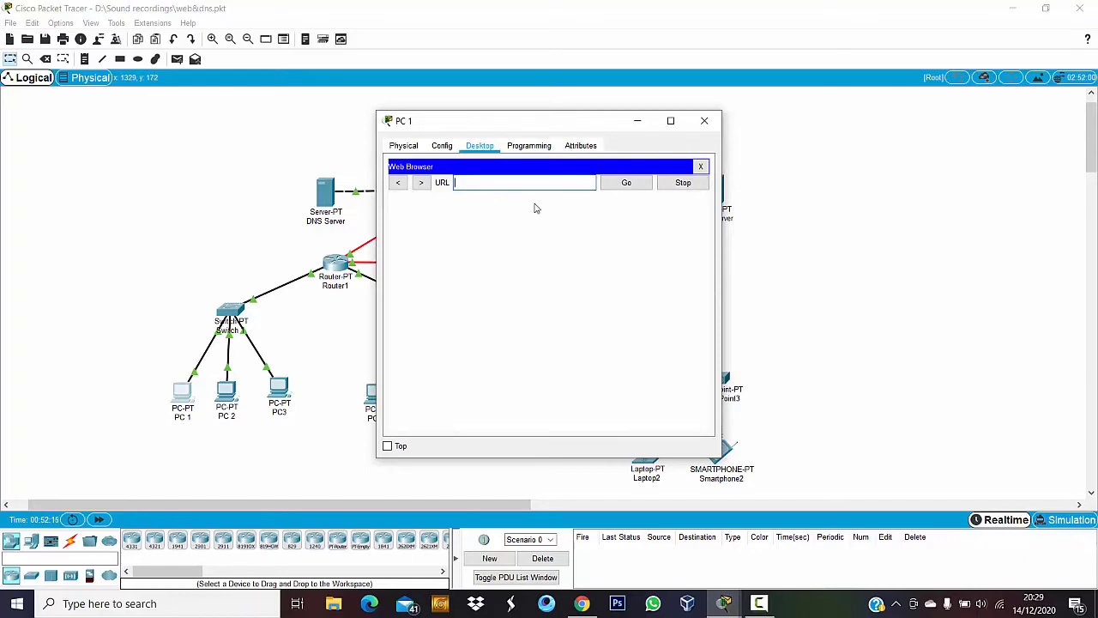
pyautogui.write('43.43.43.1')
pyautogui.press('Return')
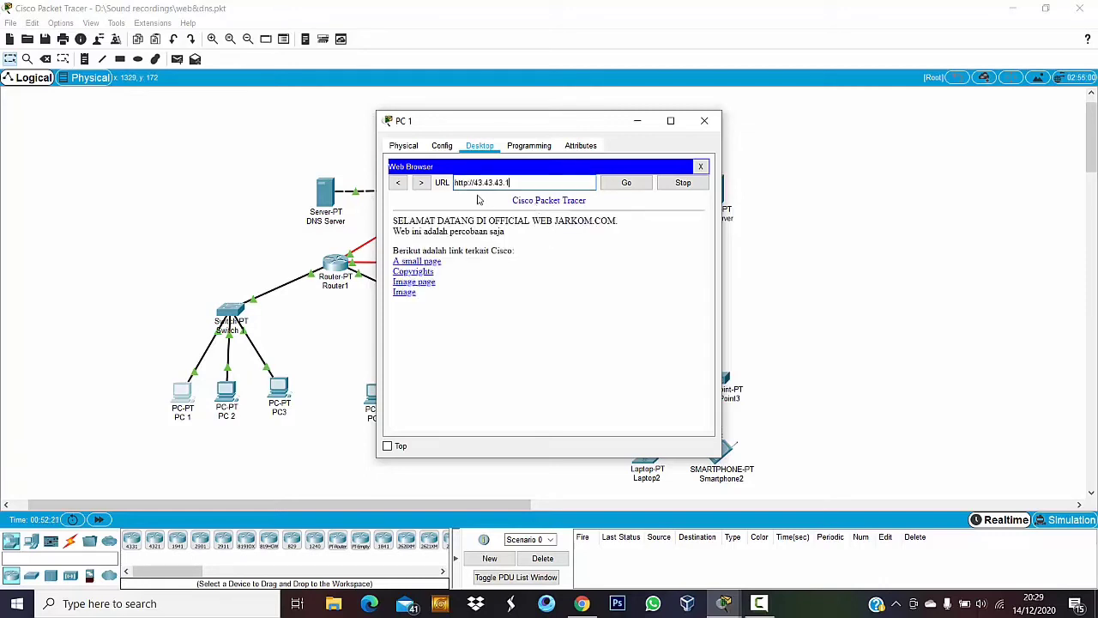
pyautogui.click(520, 184)
pyautogui.click(705, 120)
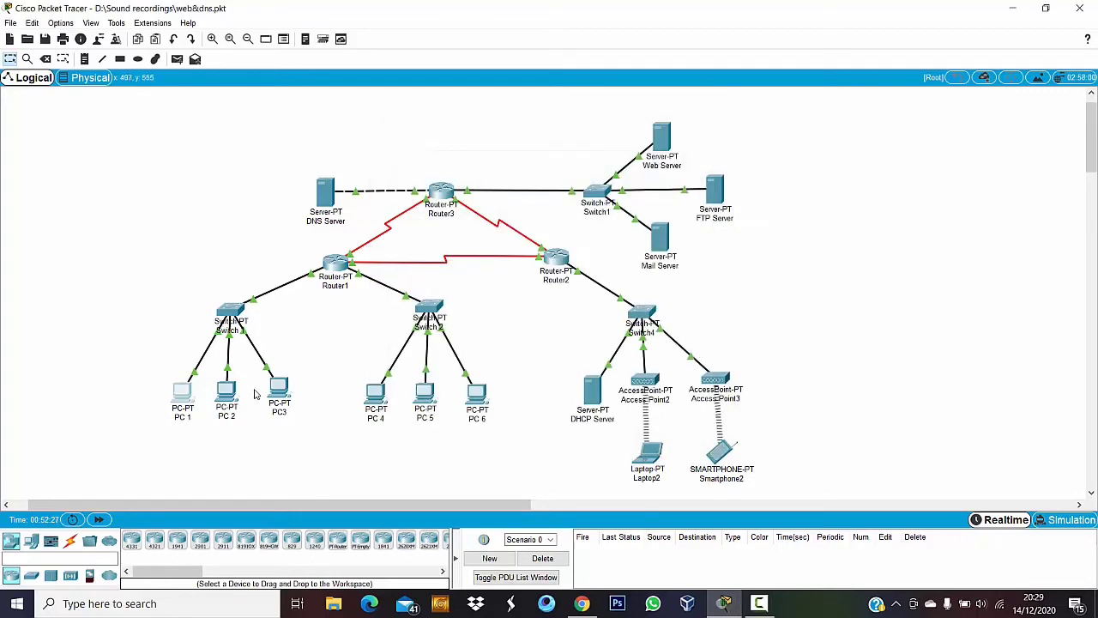
# - Review the IP configuration of PC 4's FastEthernet0 interface
pyautogui.click(377, 396)
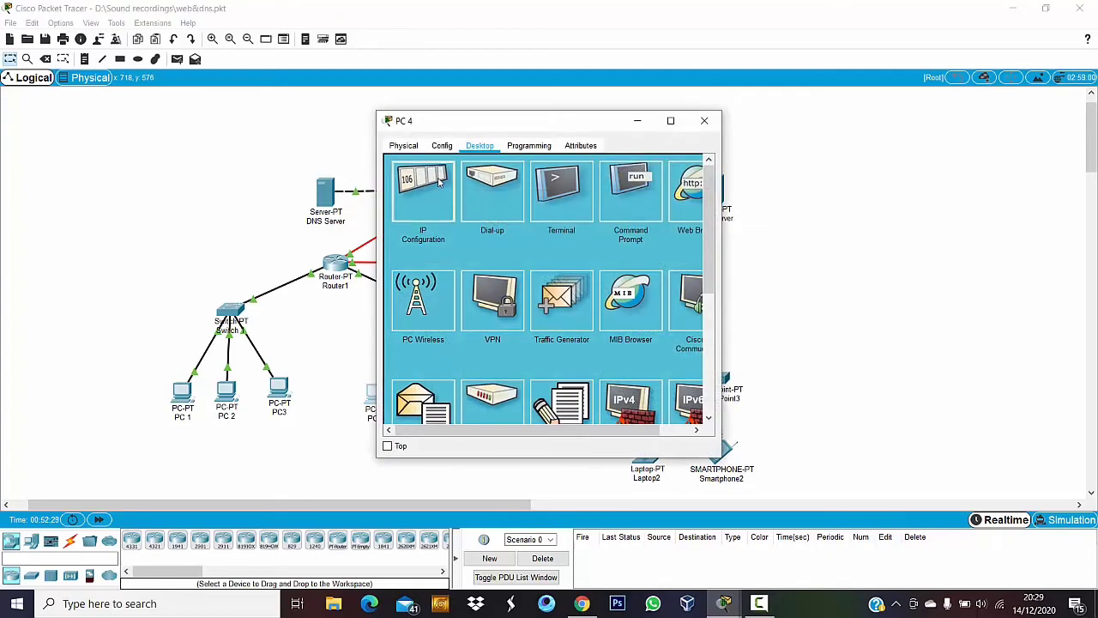
pyautogui.click(425, 188)
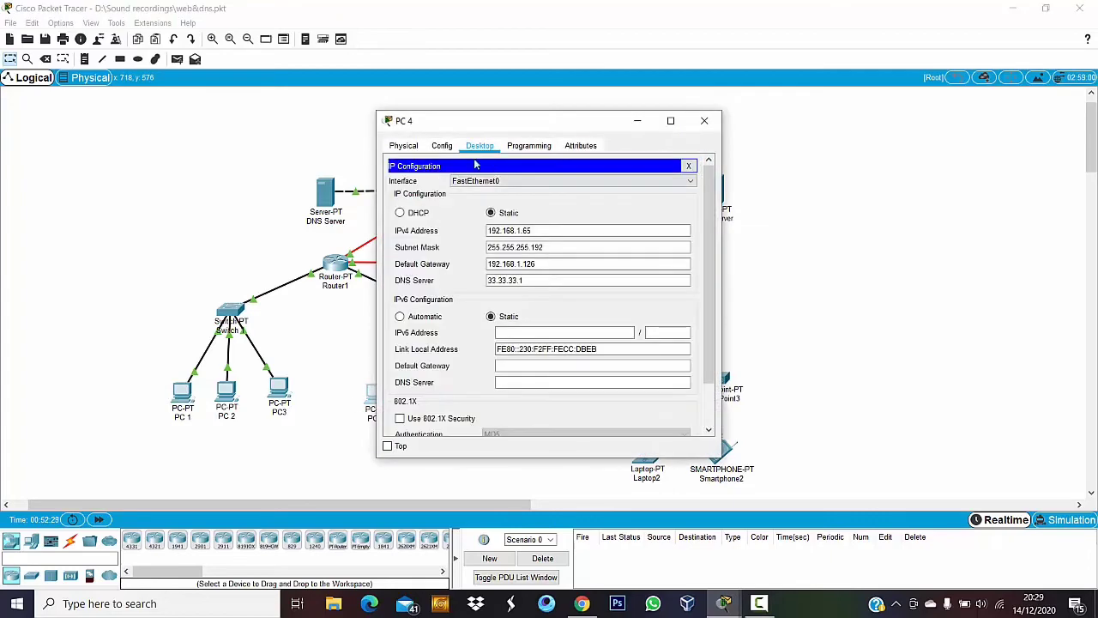
pyautogui.click(687, 165)
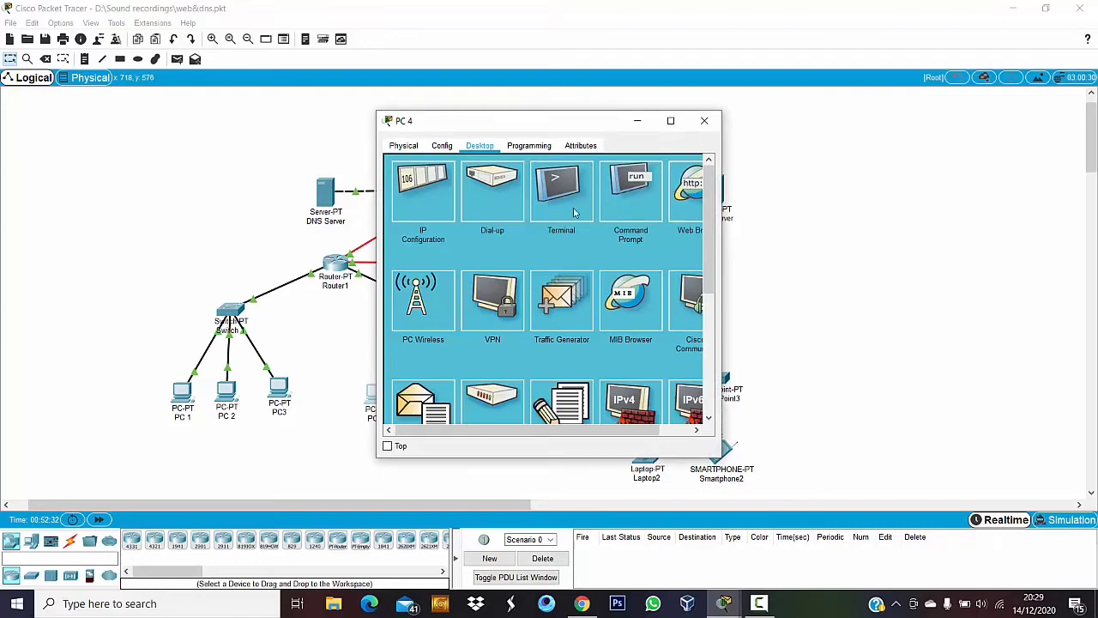
# - Load the page at 43.43.43.1 in PC 4's web browser, copy its URL, and close the PC 4 window
pyautogui.click(677, 198)
pyautogui.click(539, 180)
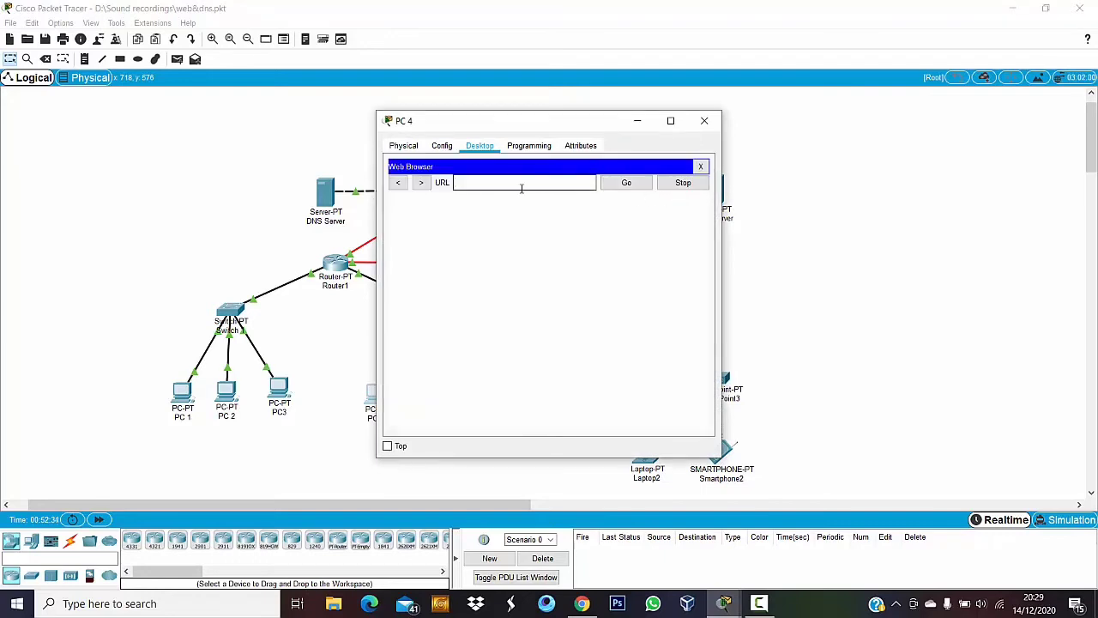
pyautogui.write('43.43.43.1')
pyautogui.press('Return')
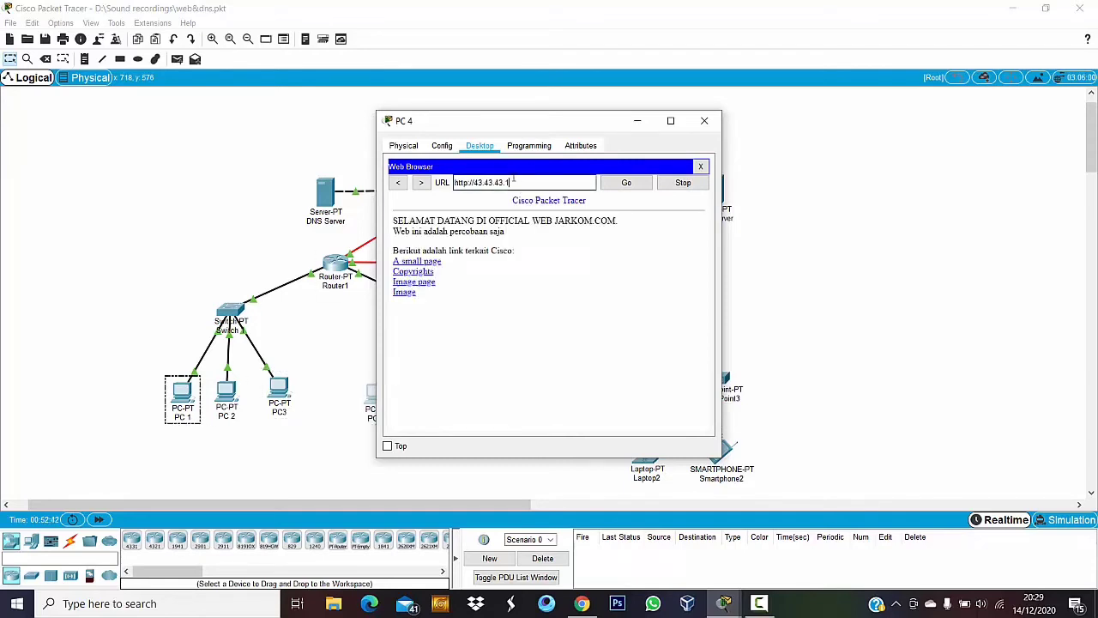
pyautogui.moveTo(513, 182); pyautogui.dragTo(453, 182)
pyautogui.hotkey('ctrl', 'c')
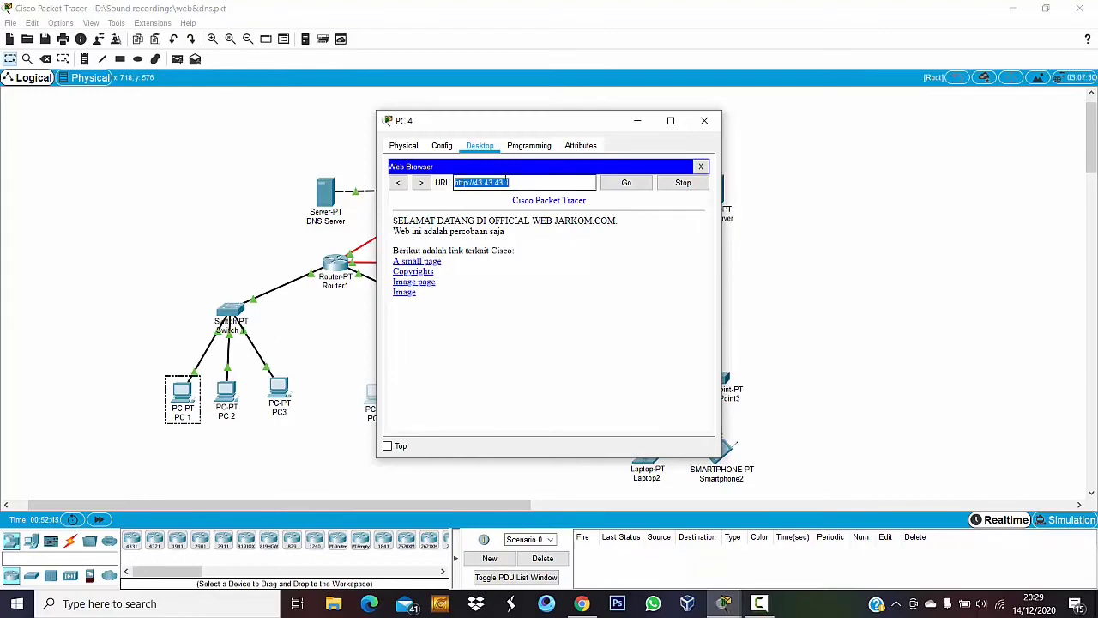
pyautogui.click(705, 120)
pyautogui.click(651, 457)
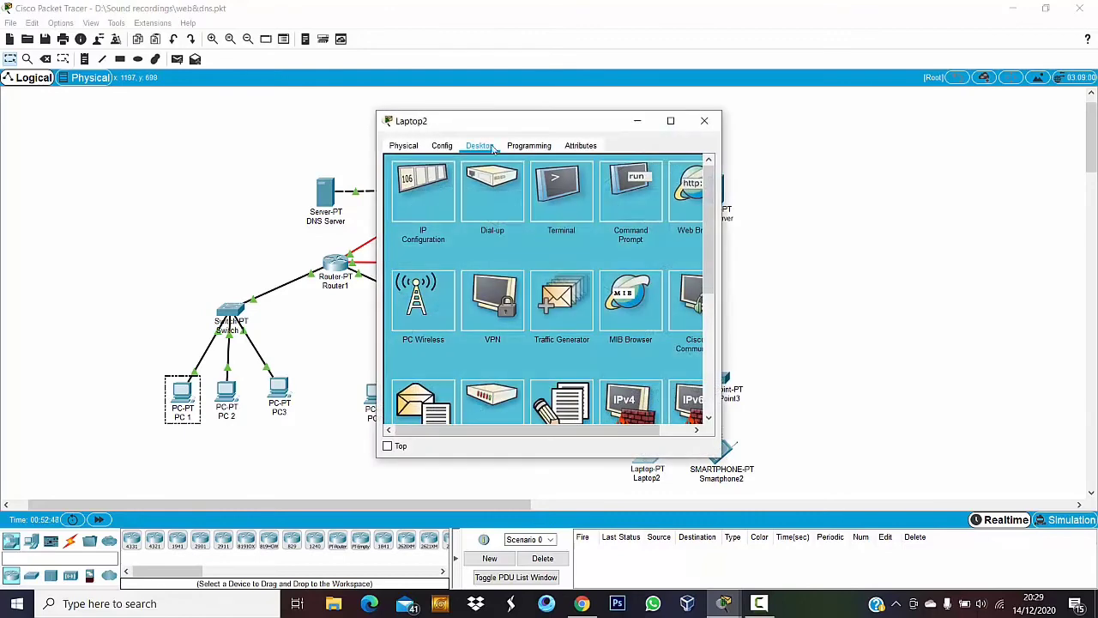
pyautogui.click(678, 206)
pyautogui.click(549, 181)
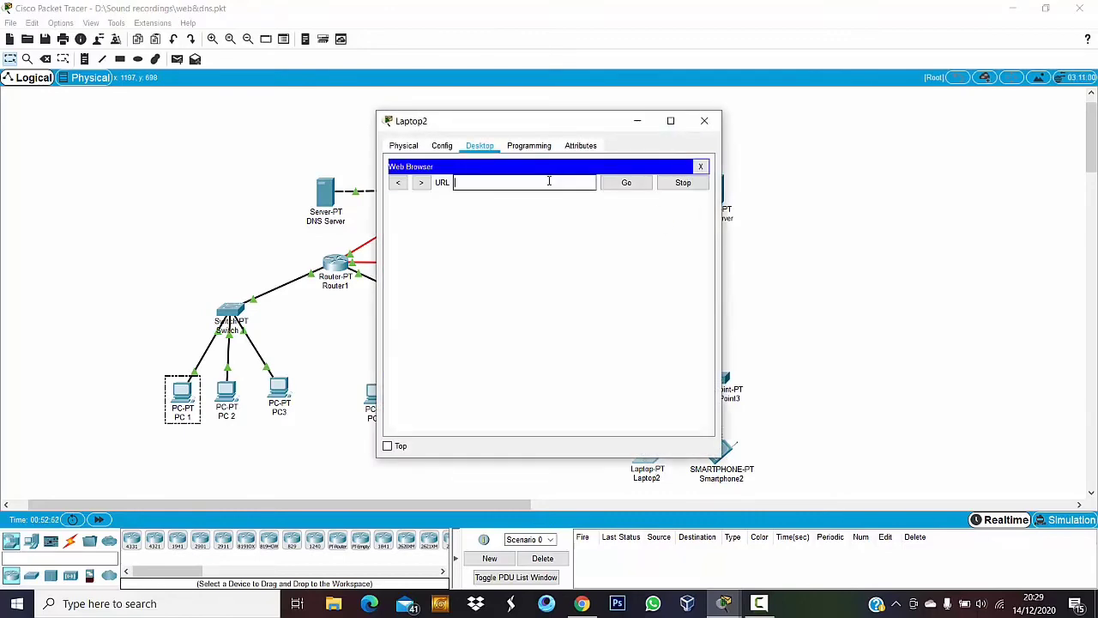
pyautogui.hotkey('ctrl', 'v')
pyautogui.press('Return')
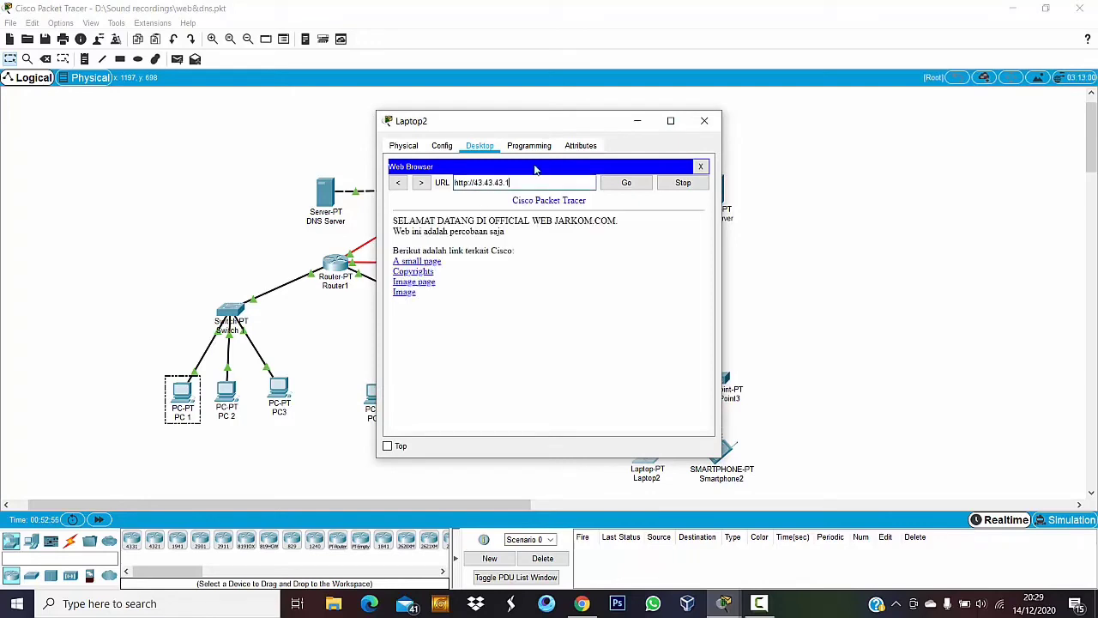
pyautogui.click(704, 120)
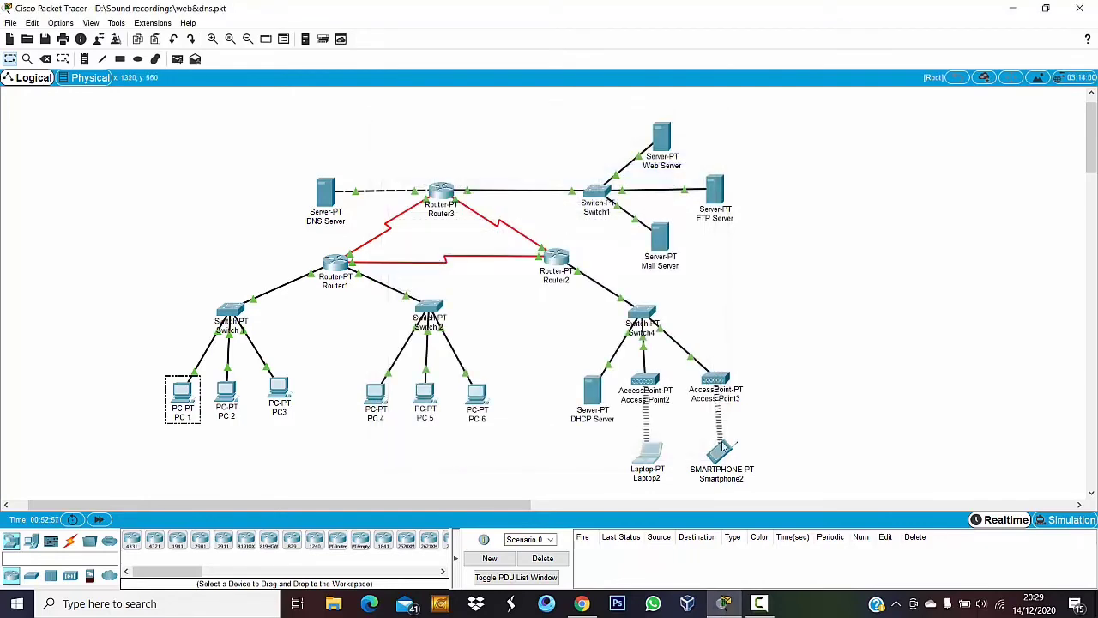
pyautogui.click(721, 450)
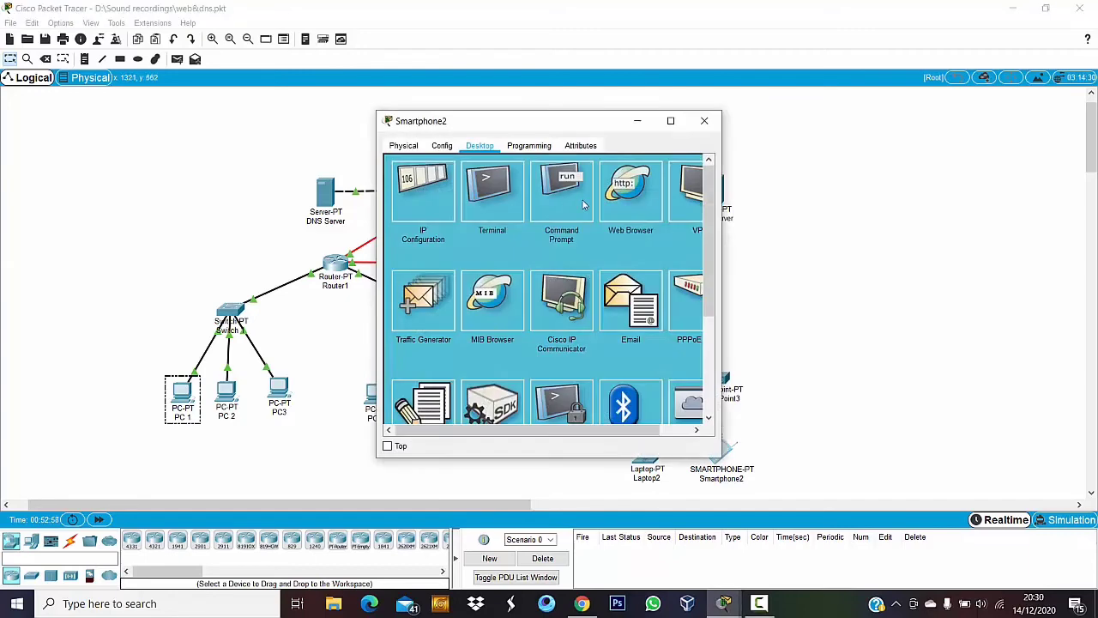
pyautogui.click(631, 193)
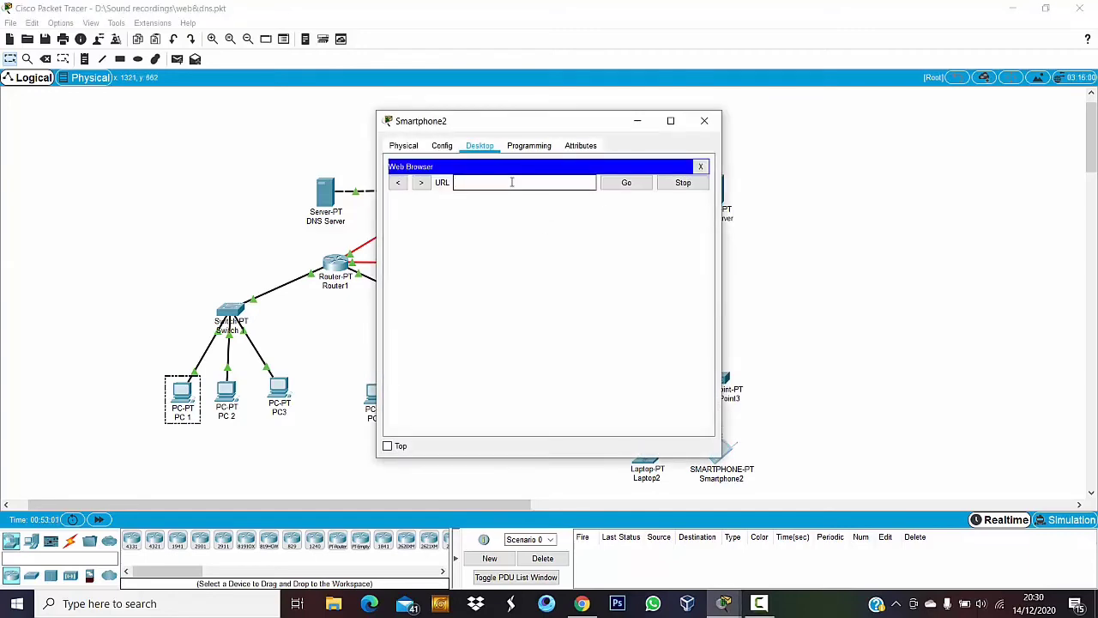
pyautogui.click(512, 182)
pyautogui.hotkey('ctrl', 'v')
pyautogui.press('Return')
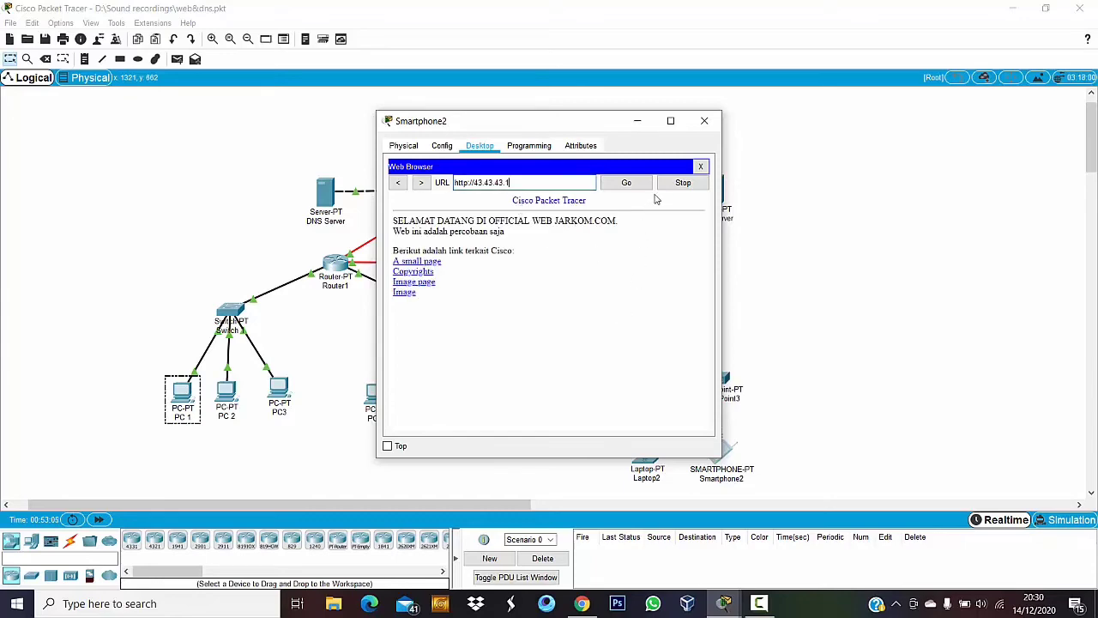
pyautogui.click(705, 121)
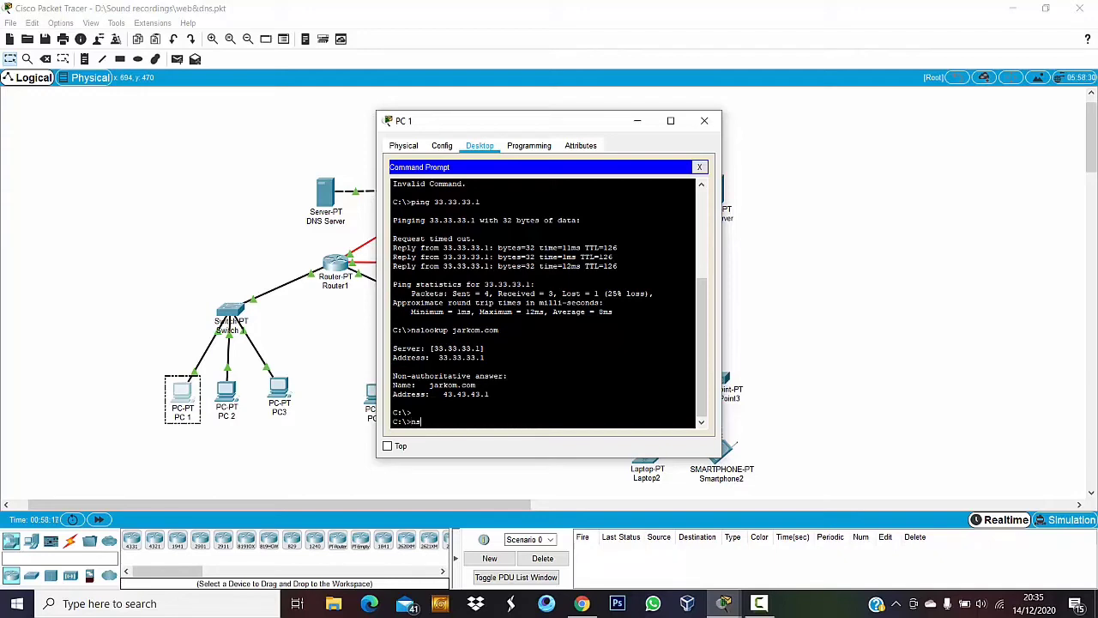
# - Look up jarkom.com with nslookup in PC 1's command prompt
pyautogui.write('lookup jarkom.com')
pyautogui.press('Return')
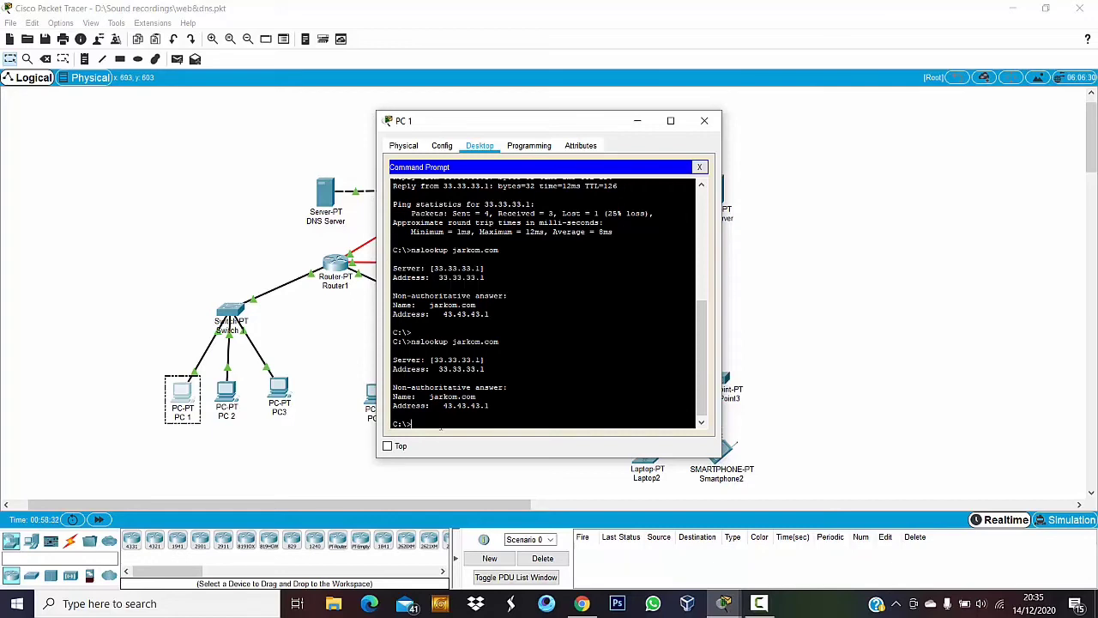
pyautogui.write('s loo')
pyautogui.press('BackSpace')
pyautogui.press('BackSpace')
pyautogui.press('BackSpace')
pyautogui.press('BackSpace')
pyautogui.write('lookup www.jar')
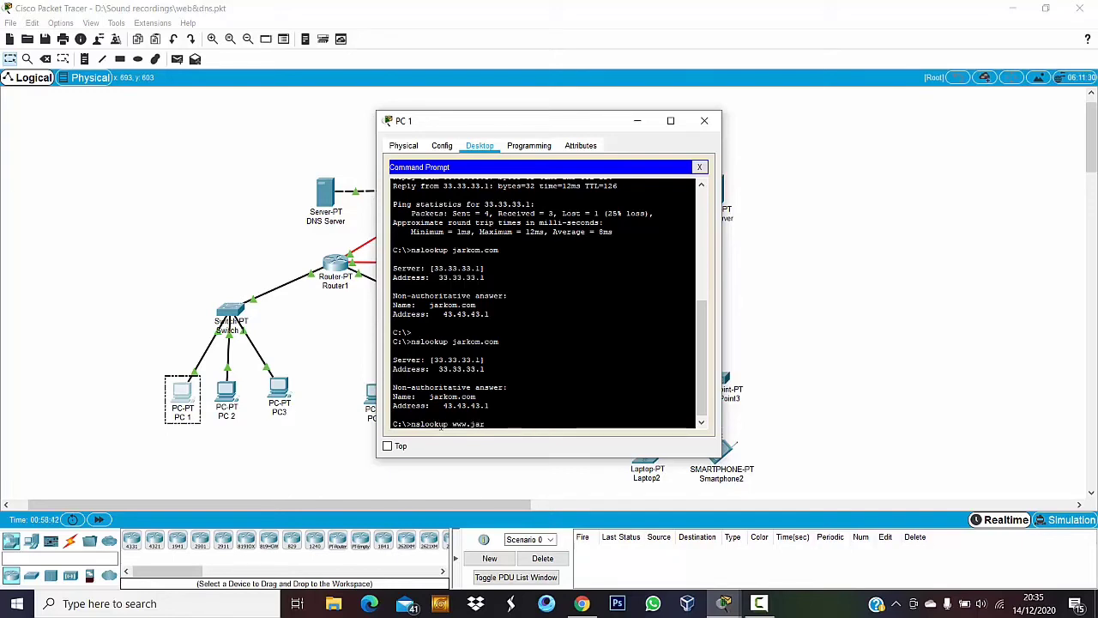
pyautogui.write('kom.com')
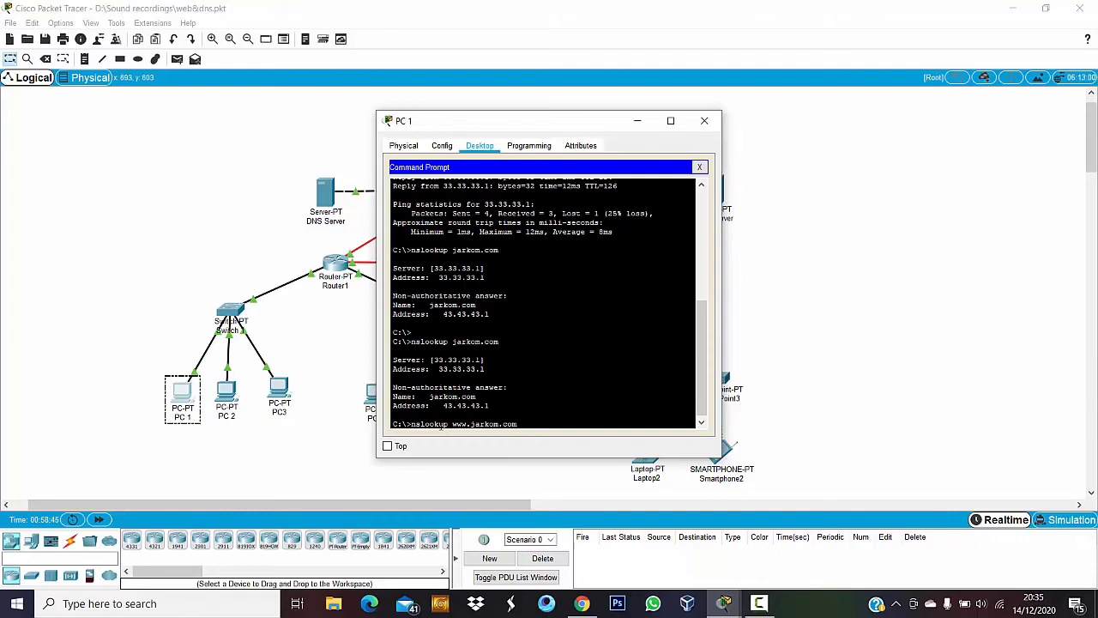
pyautogui.press('Return')
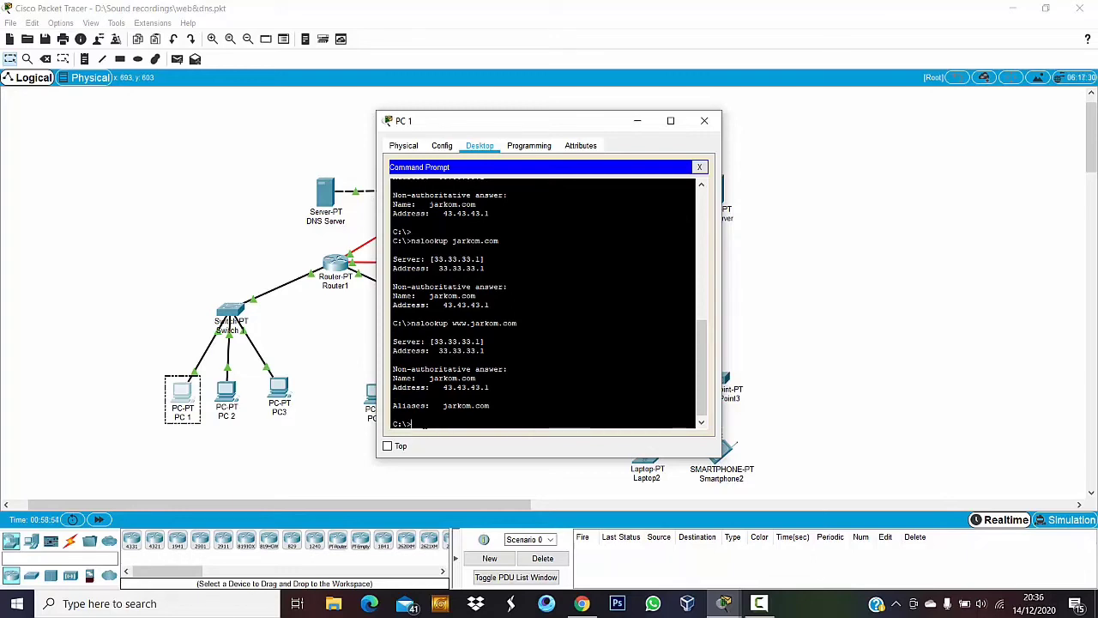
# - Try to look up ftp.jarkom.com in PC 1's command prompt with the command ns.lookup
pyautogui.write('ns')
pyautogui.write('.looku')
pyautogui.write('p fa')
pyautogui.write('p ftp')
pyautogui.write('.jarkom.c')
pyautogui.write('om')
pyautogui.press('Return')
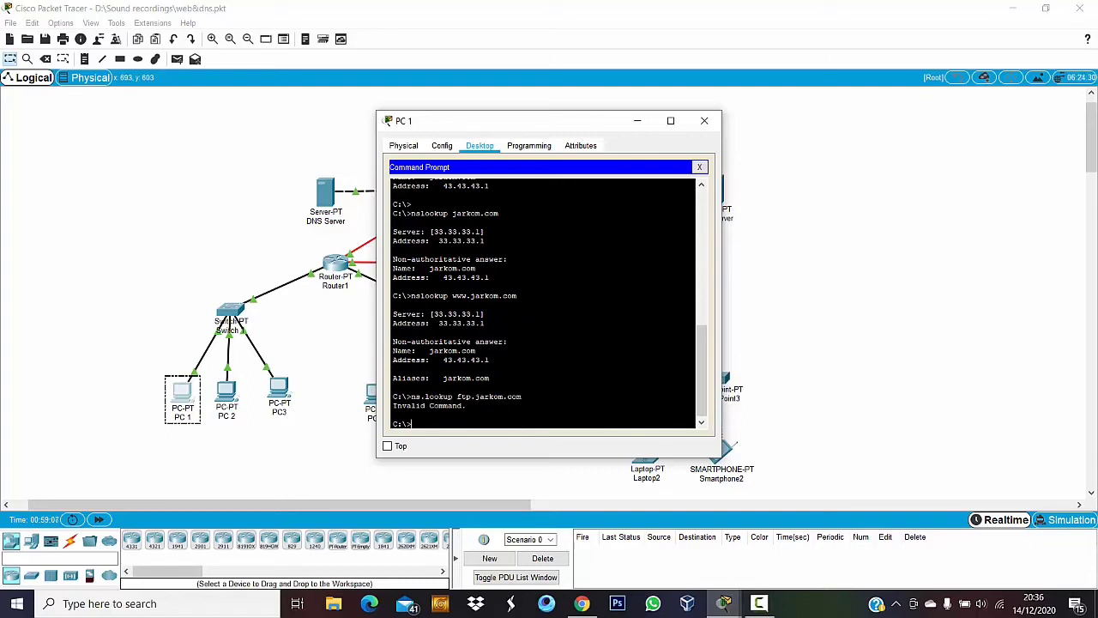
# - Look up ftp.jarkom.com with nslookup in PC 1's command prompt, review the lookup output, and close the PC 1 window
pyautogui.write('nslookup ftp.jarkom.com')
pyautogui.press('Return')
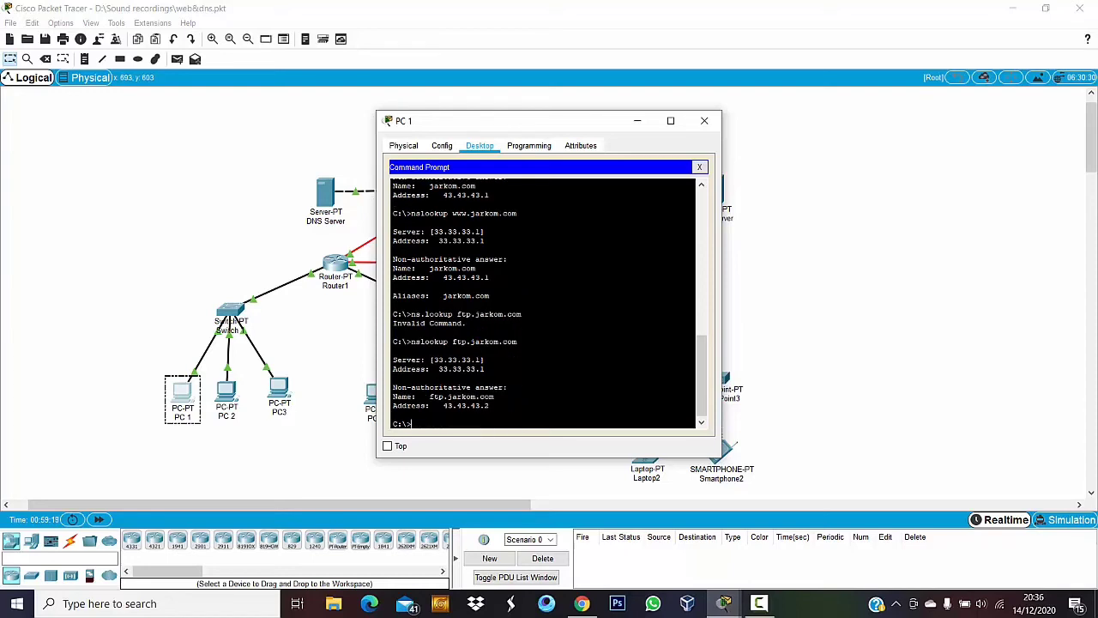
pyautogui.scroll(6, 543, 300)
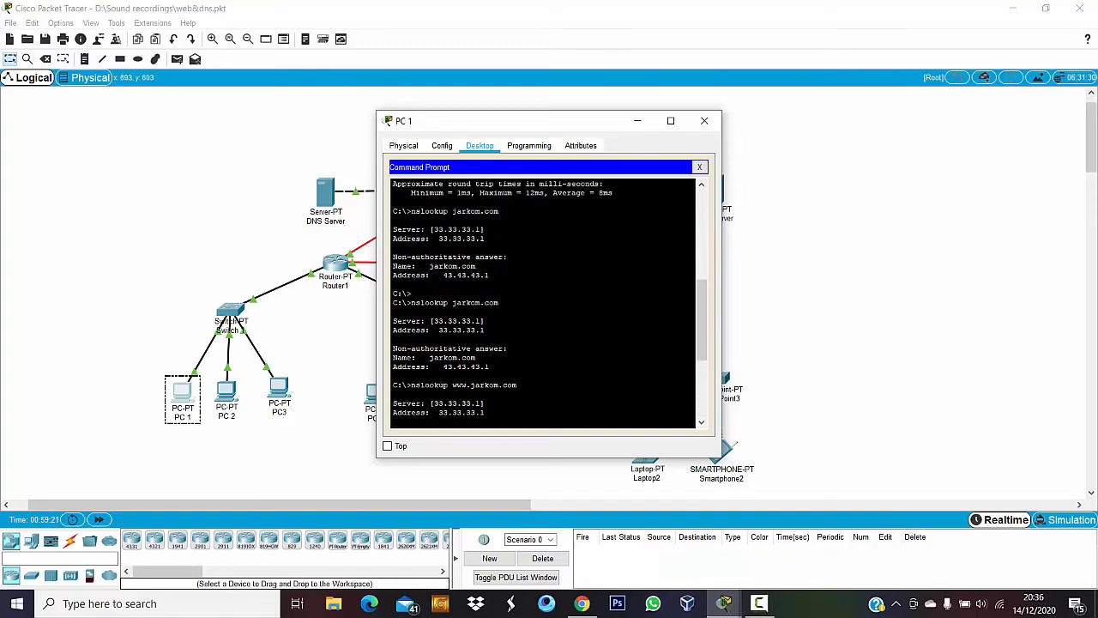
pyautogui.scroll(-6, 543, 301)
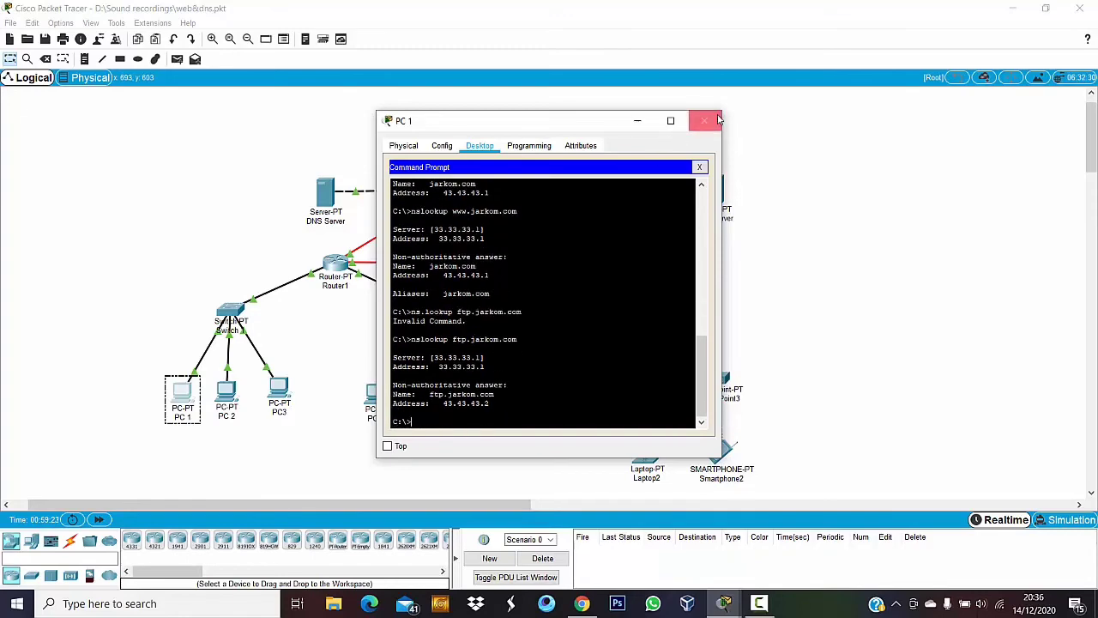
pyautogui.click(704, 121)
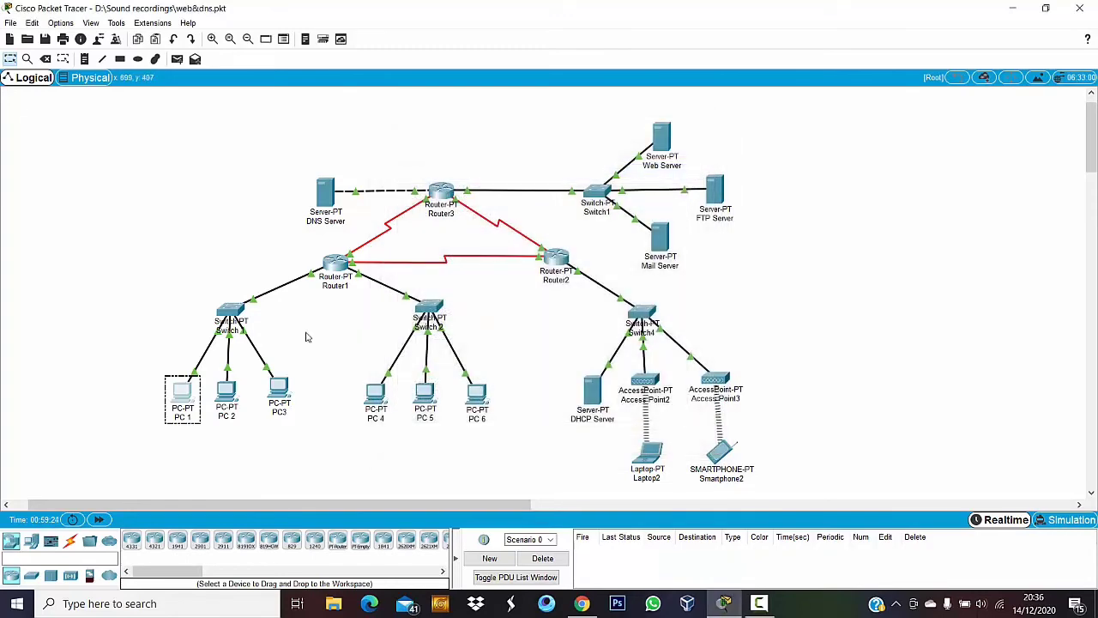
# - Look up jarkom.com with nslookup in PC 4's command prompt
pyautogui.click(375, 393)
pyautogui.click(635, 195)
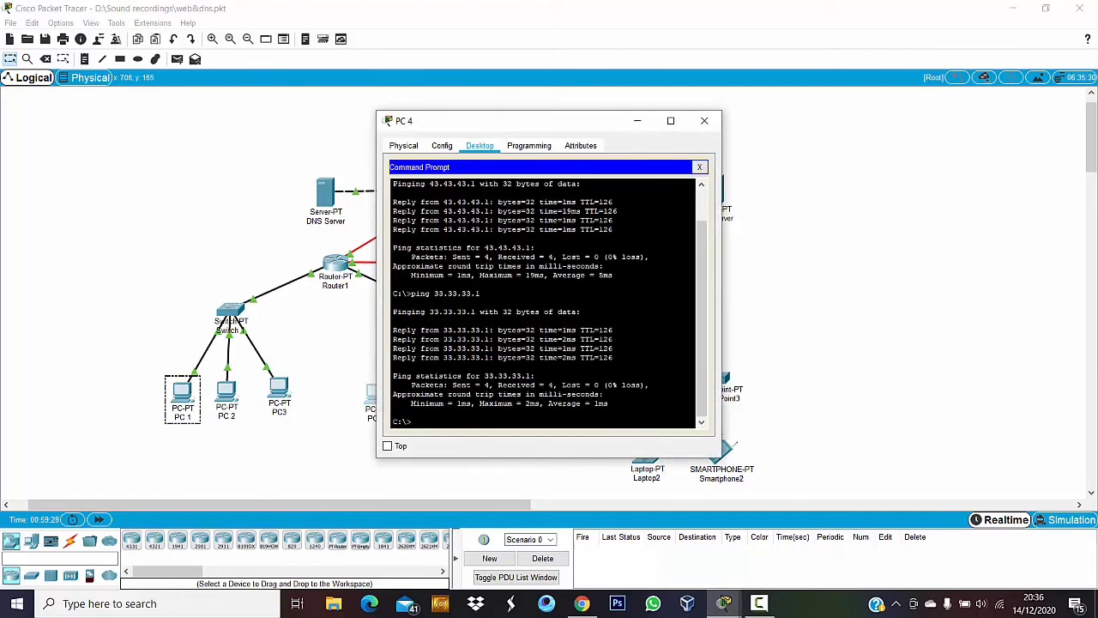
pyautogui.write('nslookup jarkom.com')
pyautogui.press('Return')
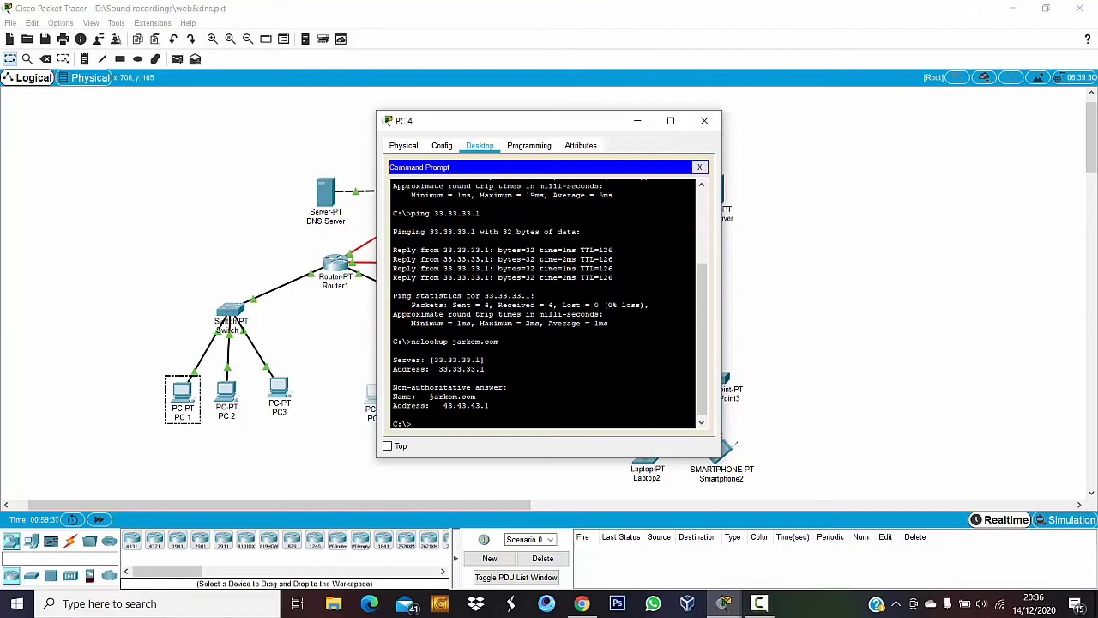
pyautogui.write('nslookup www.jarkom.com')
pyautogui.press('Return')
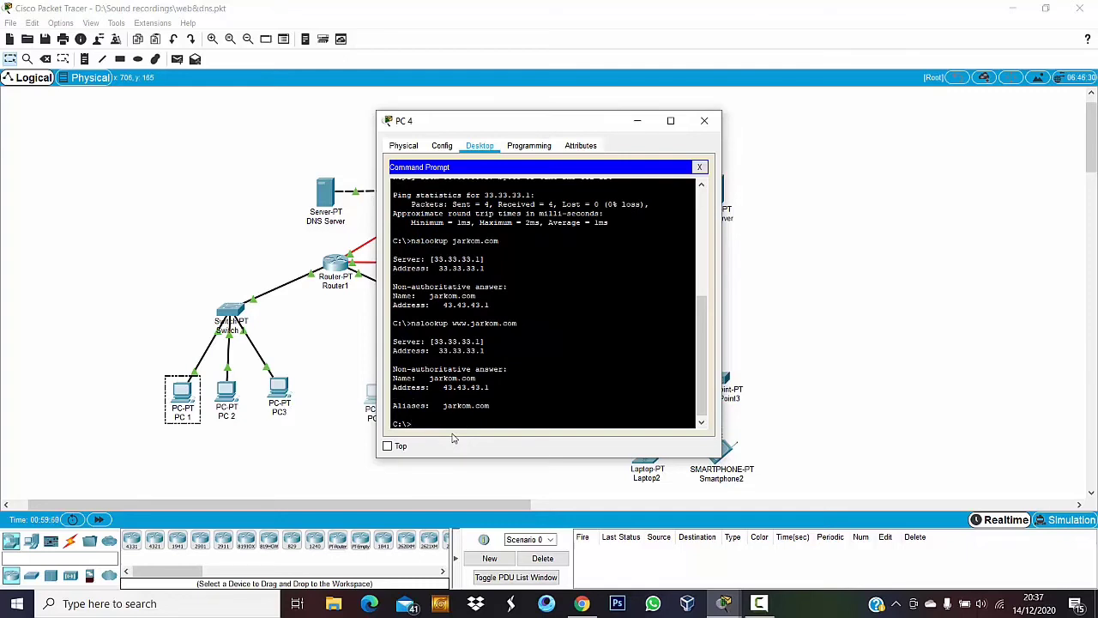
pyautogui.write('nslookup ftp.jarkom.com')
pyautogui.press('Return')
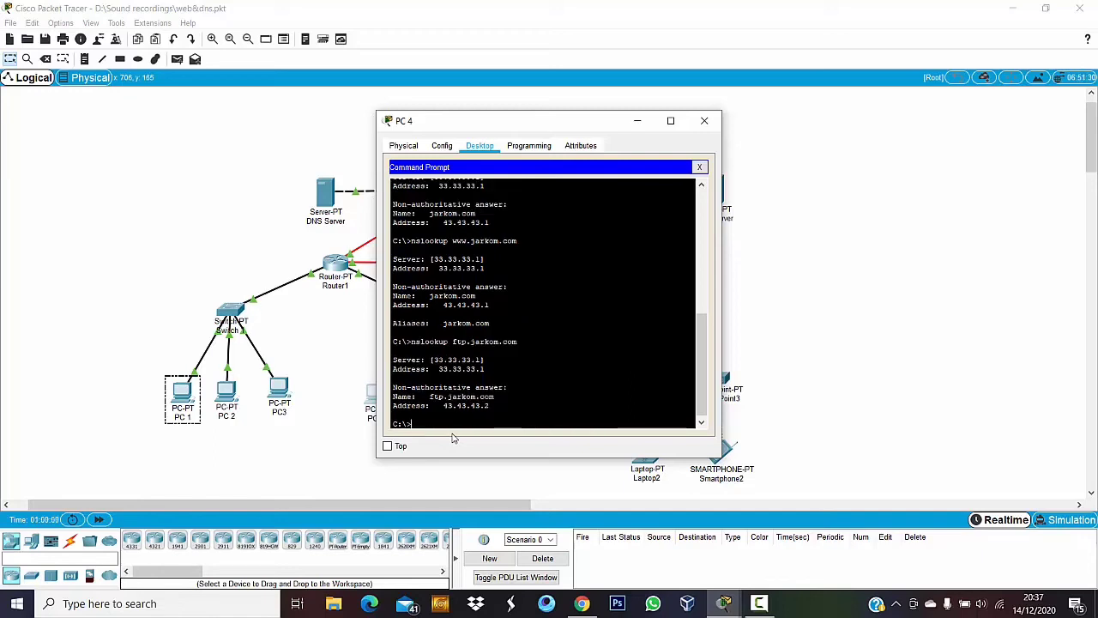
pyautogui.click(705, 120)
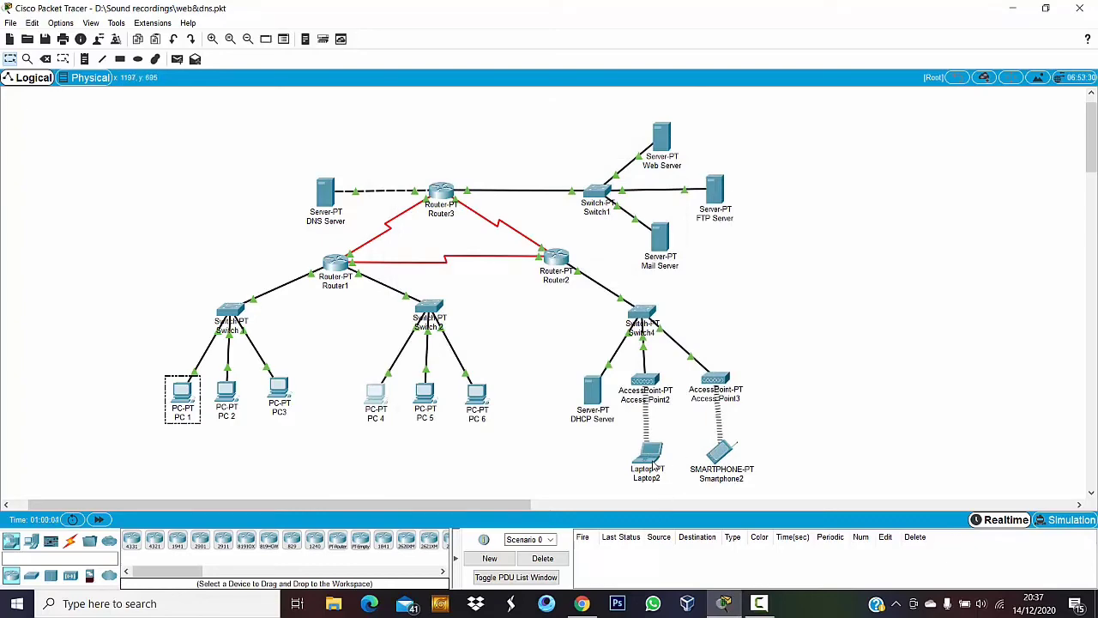
# - Look up jarkom.com with nslookup in Smartphone2's command prompt
pyautogui.click(720, 452)
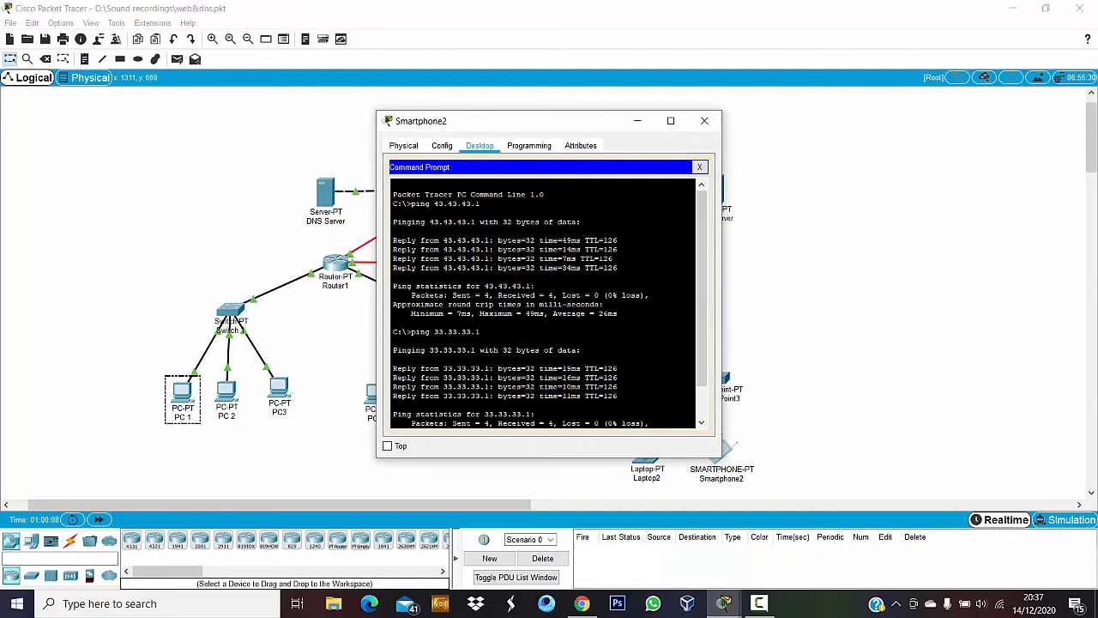
pyautogui.write('nsl')
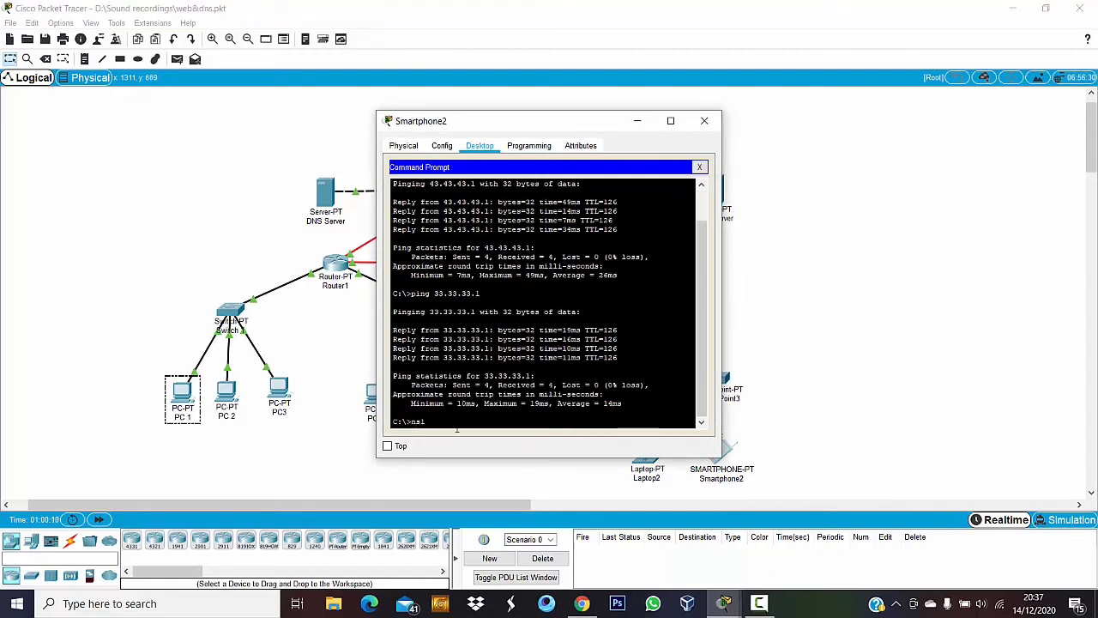
pyautogui.write('ooku')
pyautogui.write('p jarkom.com')
pyautogui.press('Return')
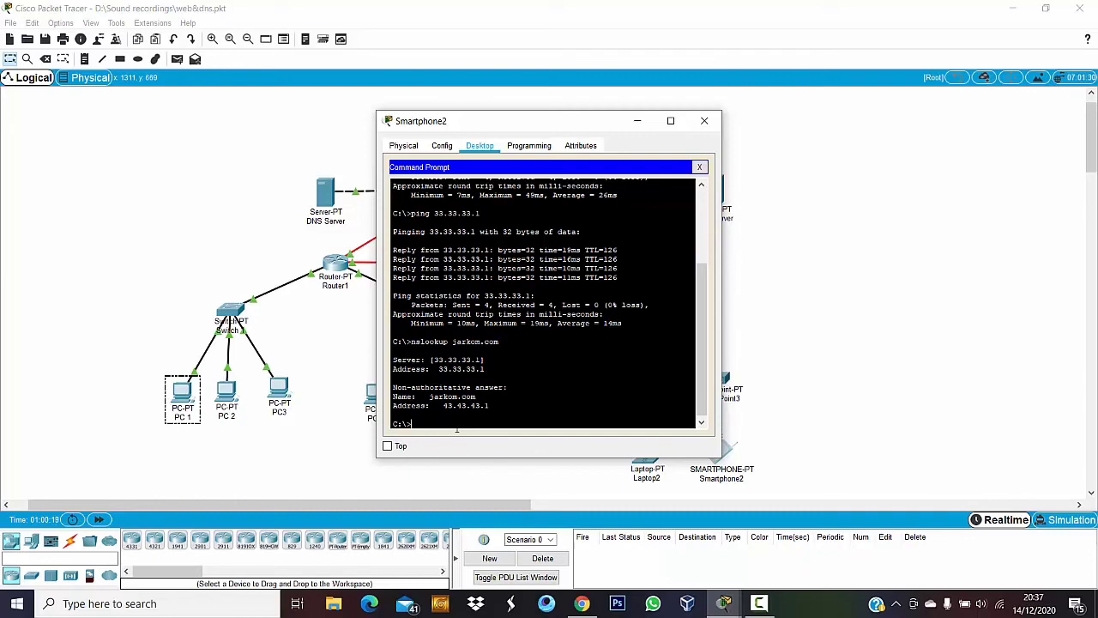
pyautogui.write('b')
pyautogui.write('nsl')
pyautogui.write('ooku')
pyautogui.write('p www.ja')
pyautogui.write('rkom')
pyautogui.write('.com')
pyautogui.press('Return')
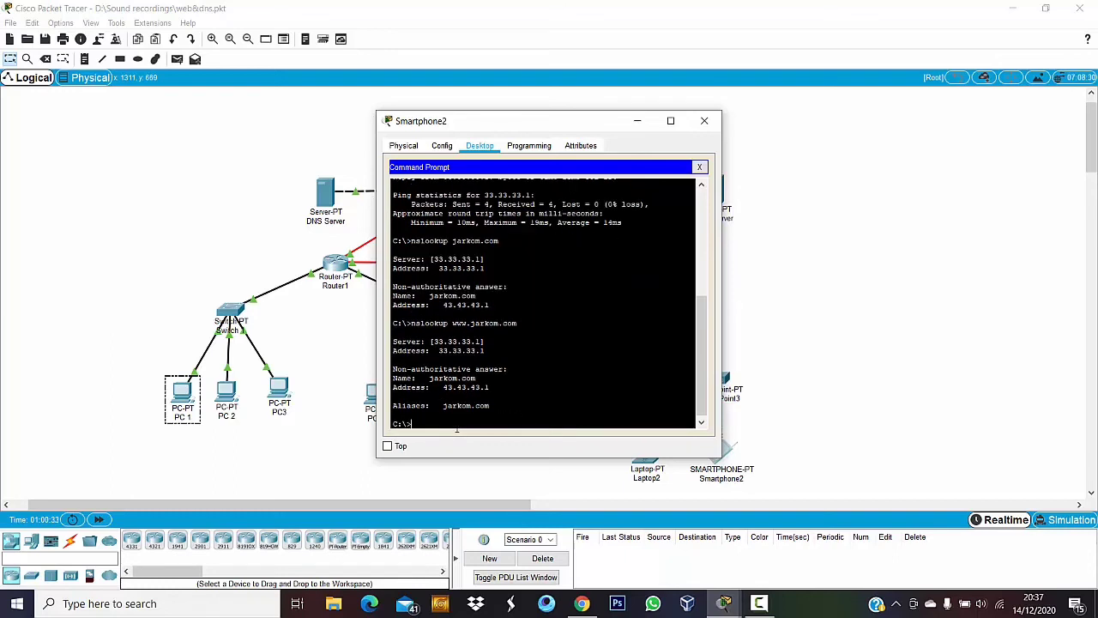
# - Look up ftp.jarkom.com with nslookup in Smartphone2's command prompt
pyautogui.write('nslookp')
pyautogui.press('BackSpace')
pyautogui.write('u')
pyautogui.write('up')
pyautogui.write(' ftp.')
pyautogui.write('jarkom.c')
pyautogui.write('om')
pyautogui.press('Return')
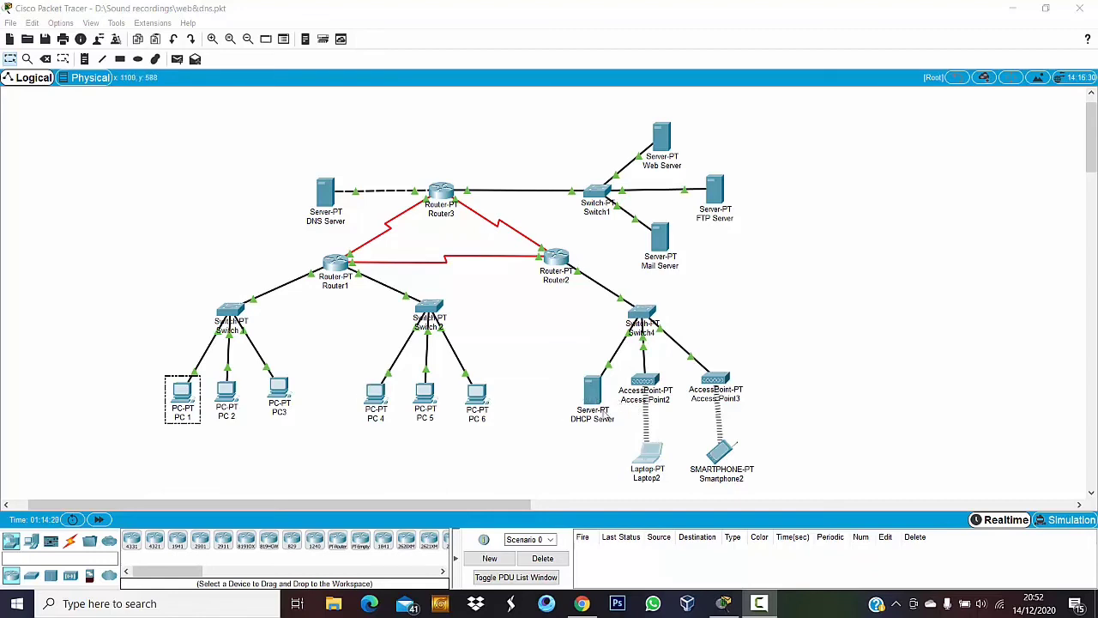
pyautogui.click(723, 452)
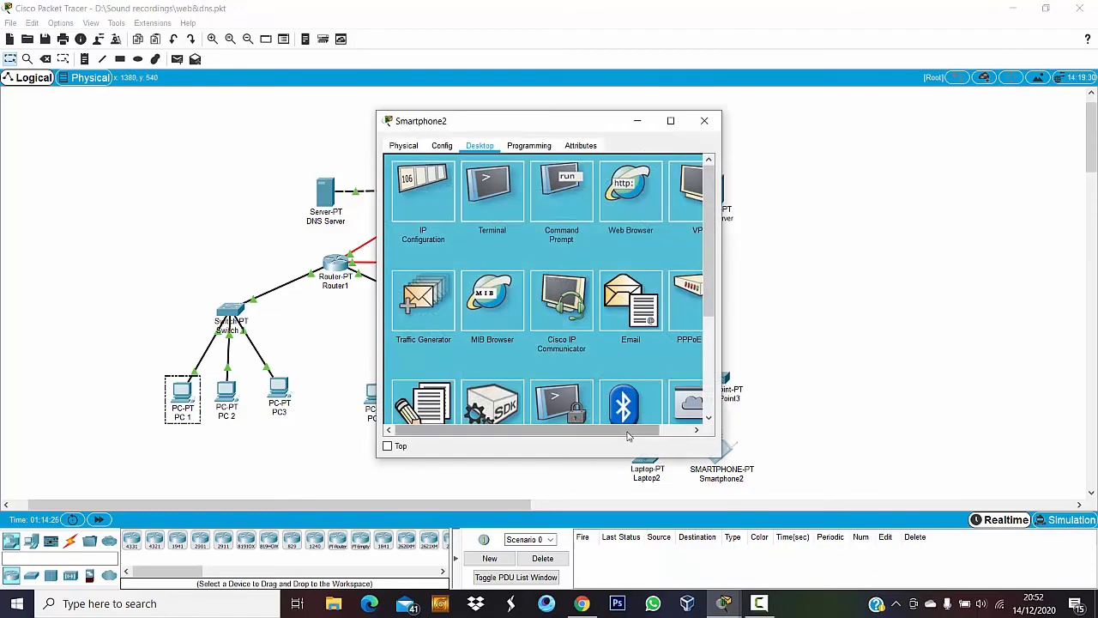
pyautogui.moveTo(629, 431); pyautogui.dragTo(696, 380)
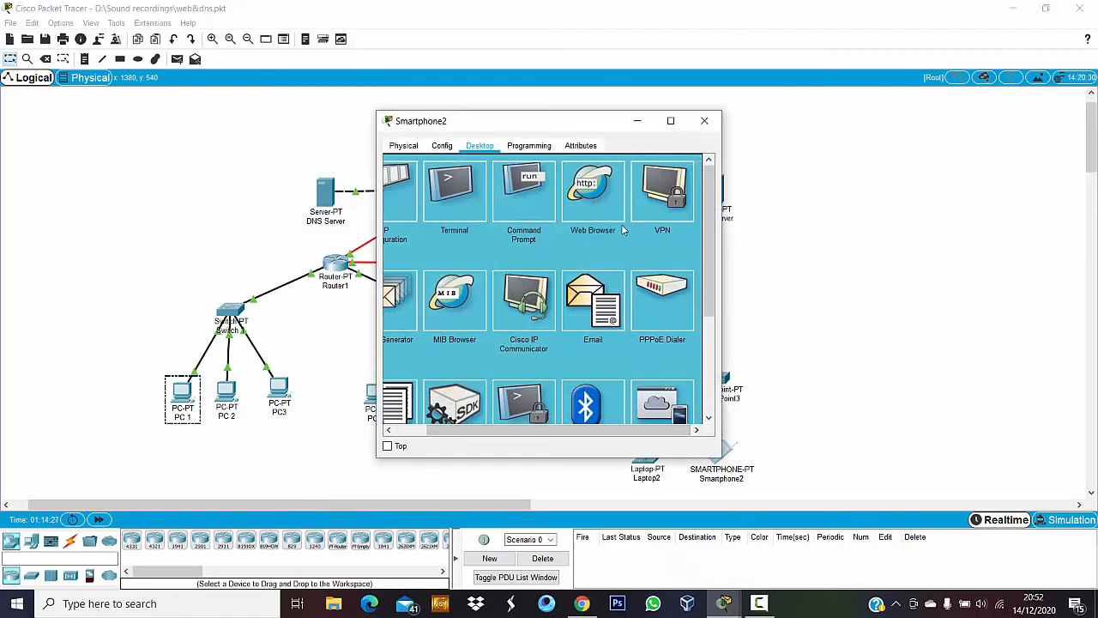
pyautogui.click(579, 225)
pyautogui.click(512, 187)
pyautogui.write('w')
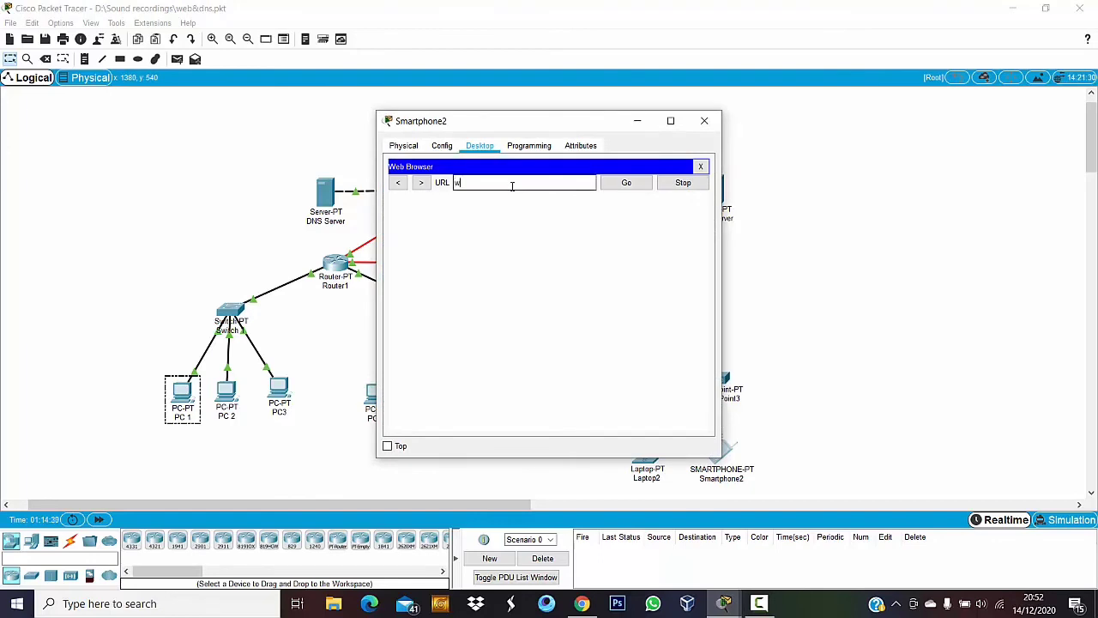
pyautogui.write('ww.jaar')
pyautogui.write('rkom/c')
pyautogui.press('BackSpace')
pyautogui.press('BackSpace')
pyautogui.write('.com')
pyautogui.press('Return')
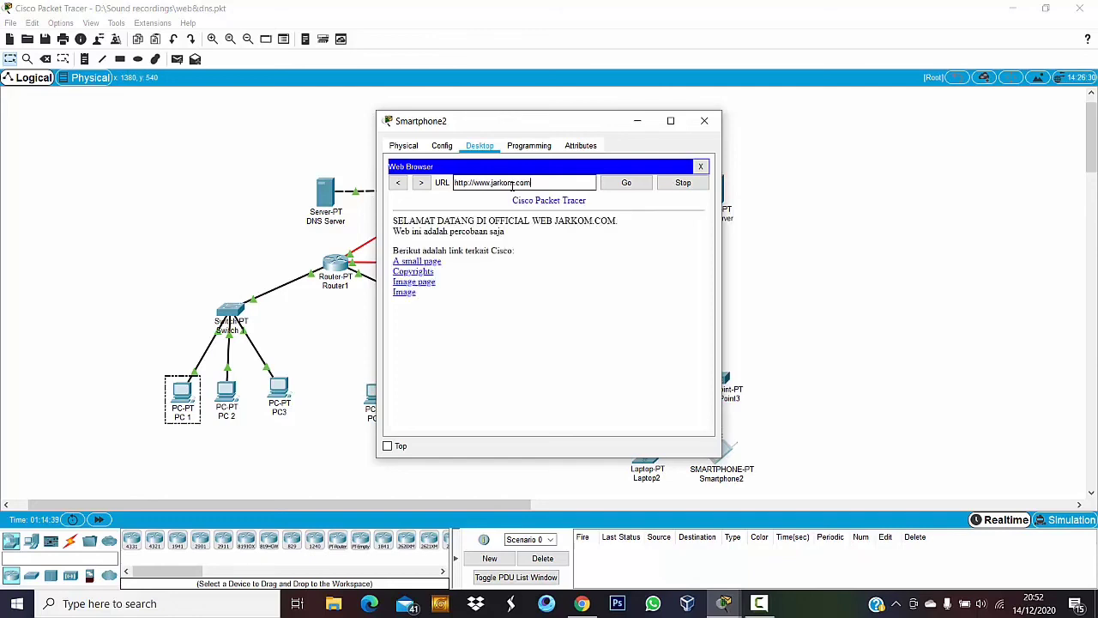
# - Replace the URL in Smartphone2's web browser with jarkom.com, load the page, and close the Smartphone2 window
pyautogui.press('BackSpace')
pyautogui.press('BackSpace')
pyautogui.press('BackSpace')
pyautogui.press('BackSpace')
pyautogui.press('BackSpace')
pyautogui.press('BackSpace')
pyautogui.press('BackSpace')
pyautogui.press('BackSpace')
pyautogui.press('BackSpace')
pyautogui.press('BackSpace')
pyautogui.press('BackSpace')
pyautogui.press('BackSpace')
pyautogui.press('BackSpace')
pyautogui.press('BackSpace')
pyautogui.press('Return')
pyautogui.press('BackSpace')
pyautogui.press('BackSpace')
pyautogui.press('BackSpace')
pyautogui.press('BackSpace')
pyautogui.press('BackSpace')
pyautogui.press('BackSpace')
pyautogui.press('BackSpace')
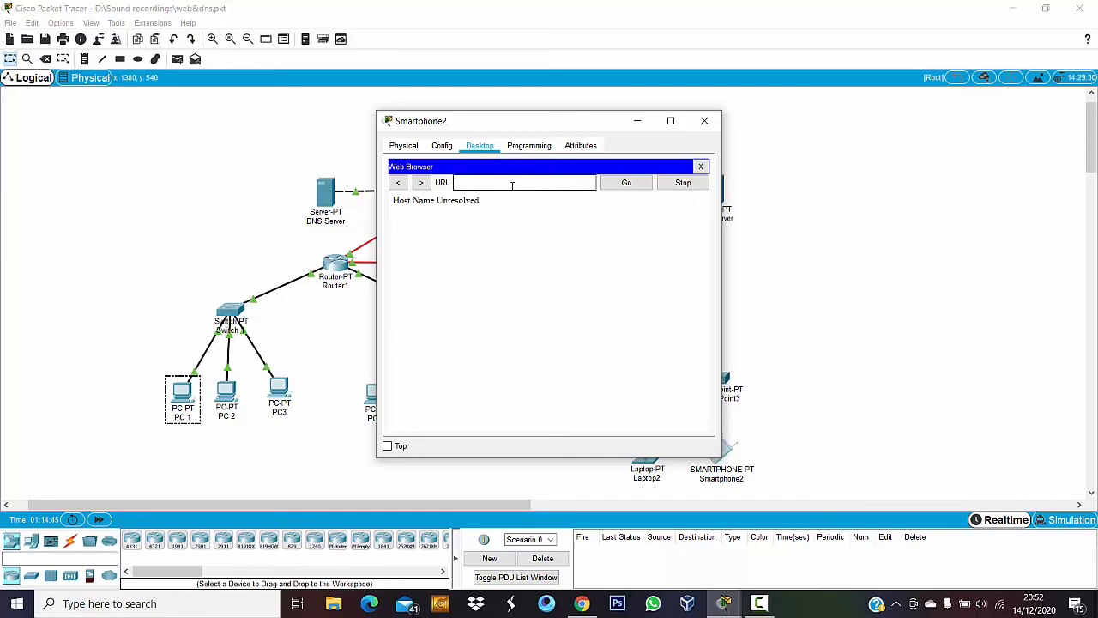
pyautogui.write('jarkom.com')
pyautogui.press('Return')
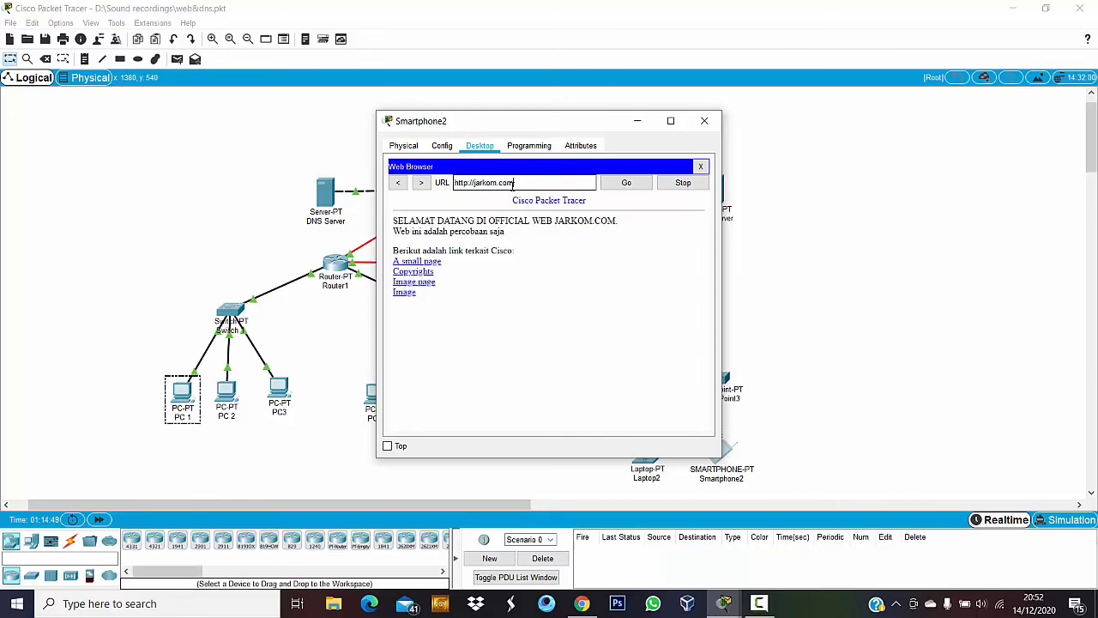
pyautogui.click(704, 121)
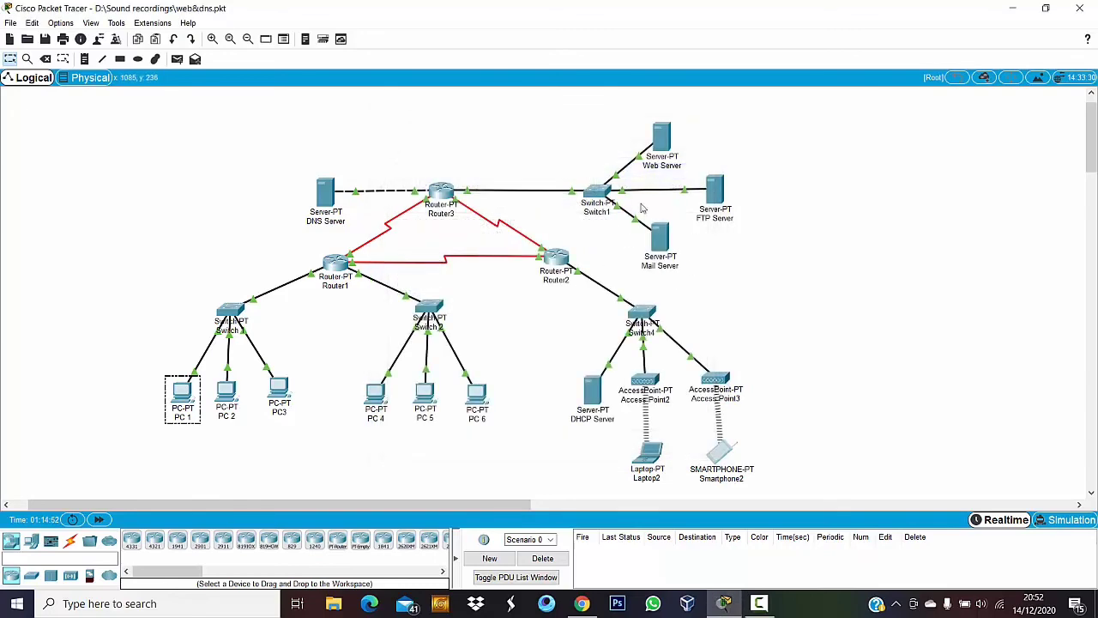
# - Examine the user accounts and file list of the FTP service on the FTP Server, and close its window
pyautogui.click(717, 187)
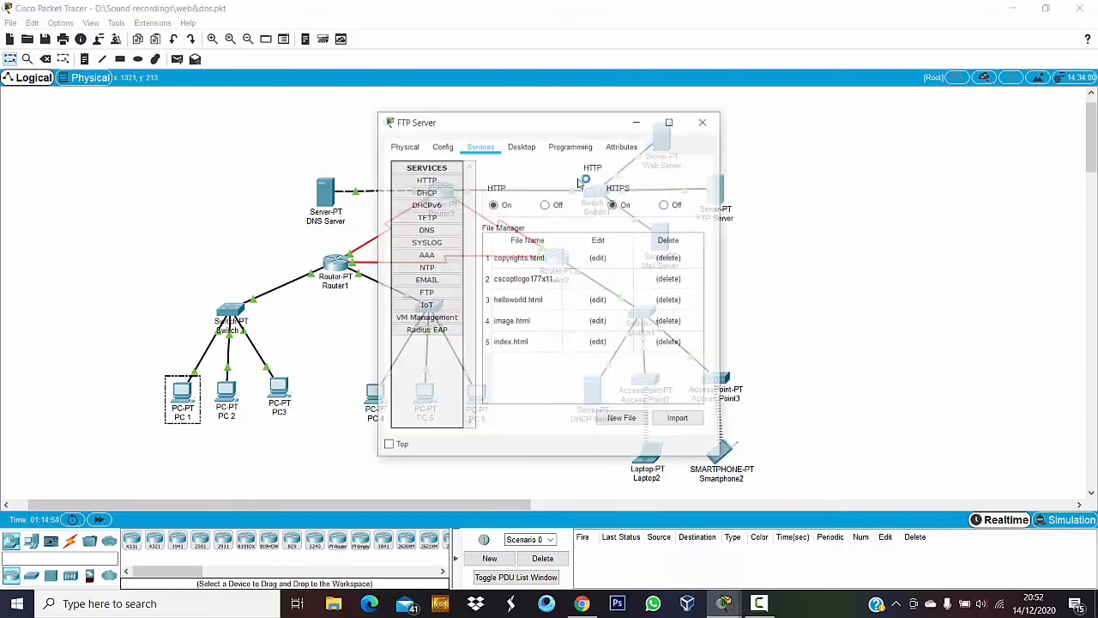
pyautogui.click(425, 294)
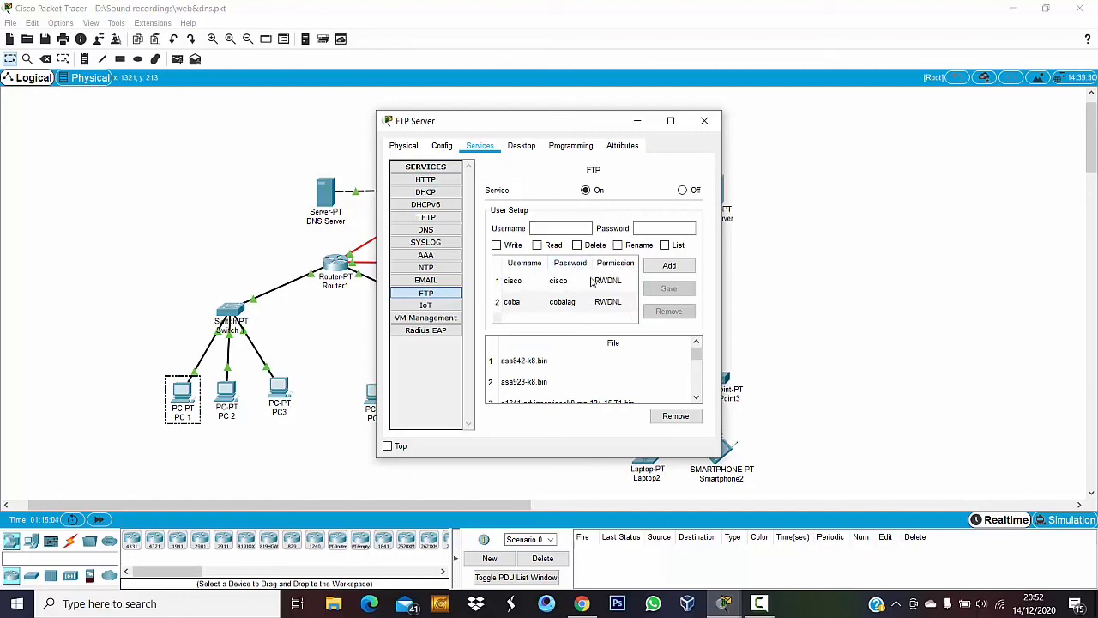
pyautogui.scroll(-8, 592, 373)
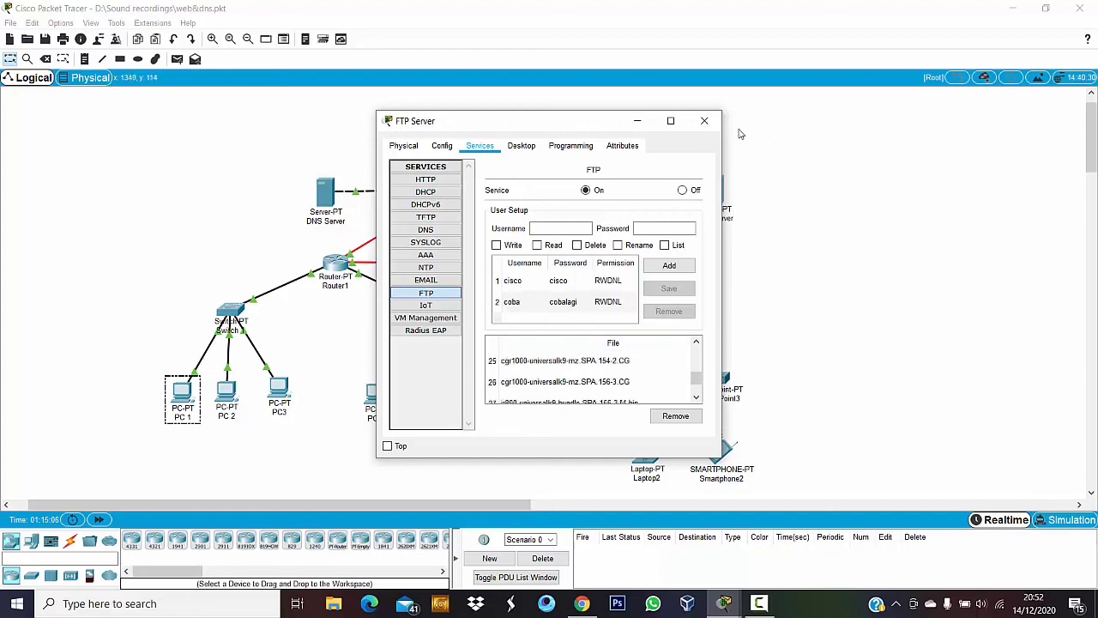
pyautogui.click(705, 121)
# - Connect to ftp.jarkom.com with the ftp command in Smartphone2's command prompt
pyautogui.click(723, 450)
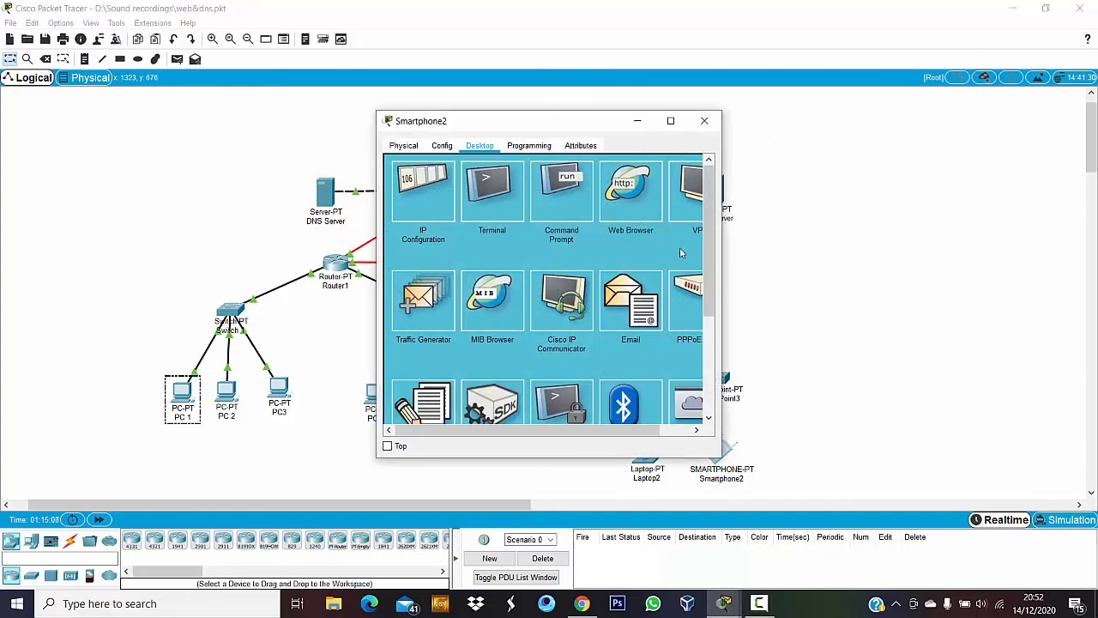
pyautogui.click(581, 204)
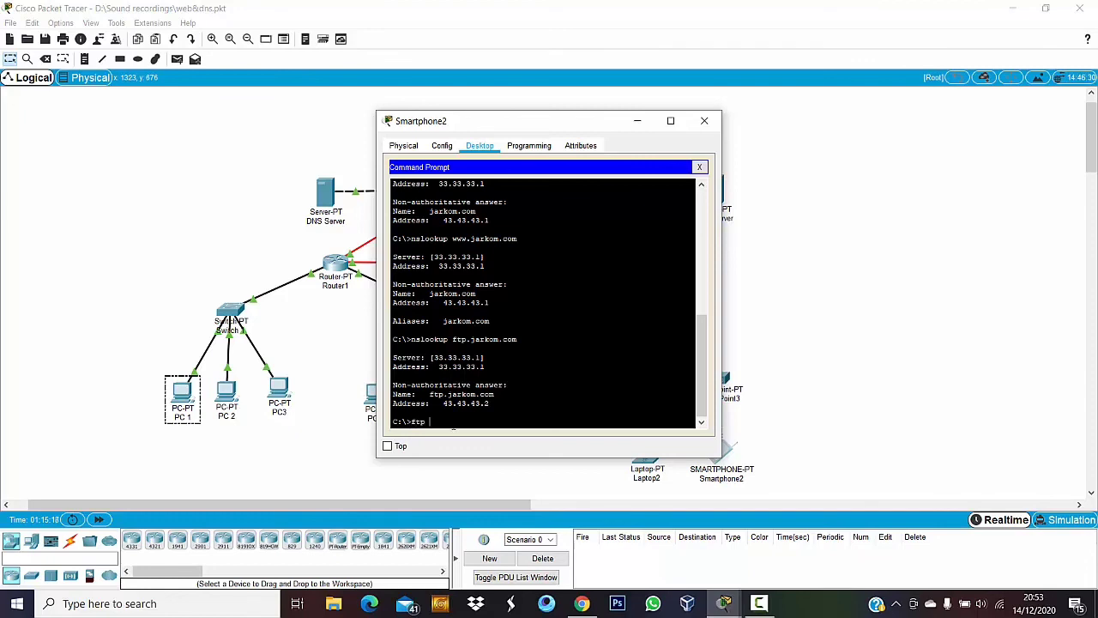
pyautogui.write('ftp.jarkom.com')
pyautogui.press('Return')
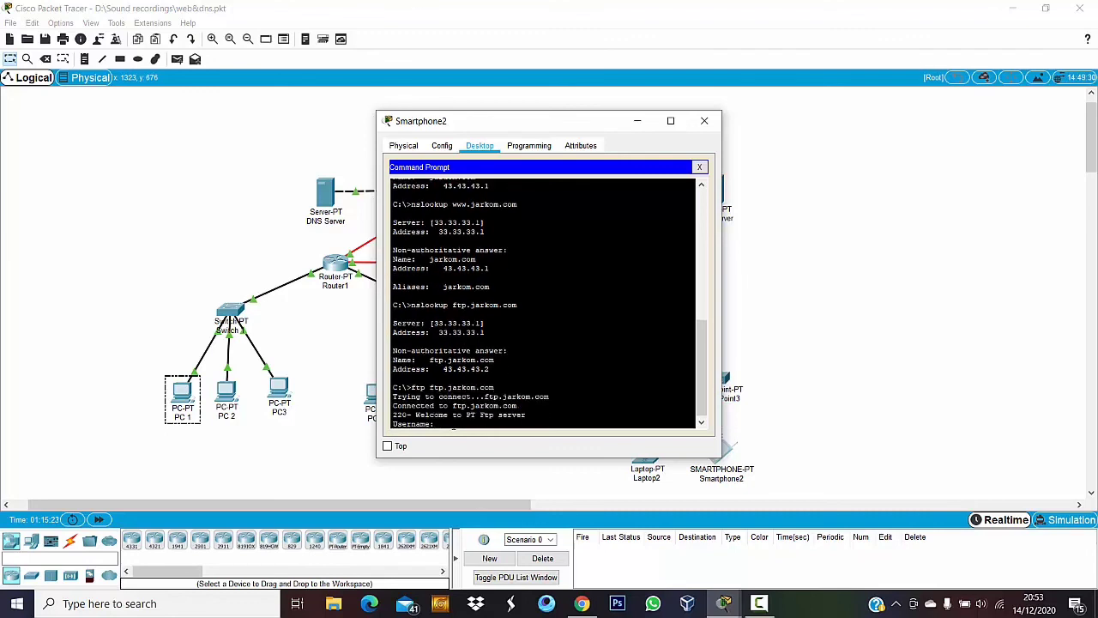
# - Log in to the FTP server with username coba and the account password, and close the Smartphone2 window
pyautogui.write('coba')
pyautogui.press('Return')
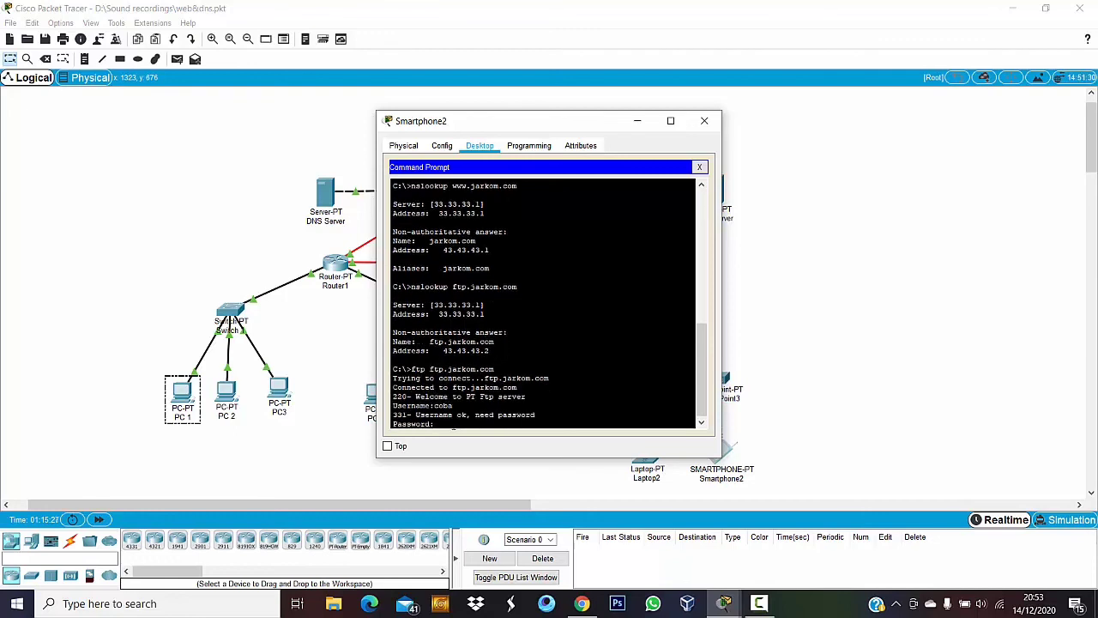
pyautogui.press('Return')
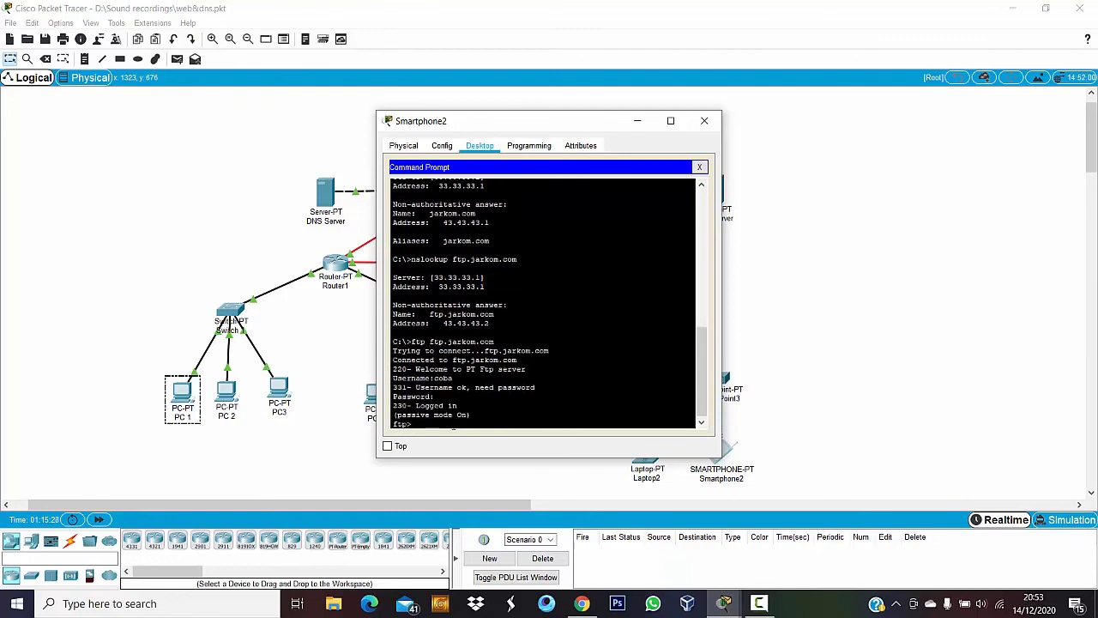
pyautogui.click(704, 121)
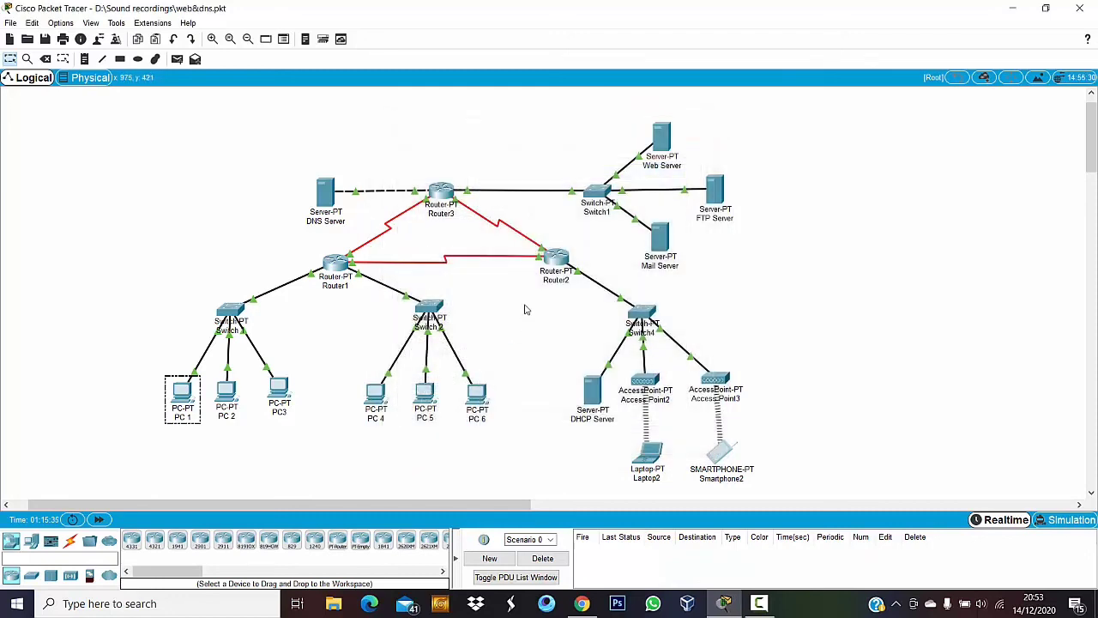